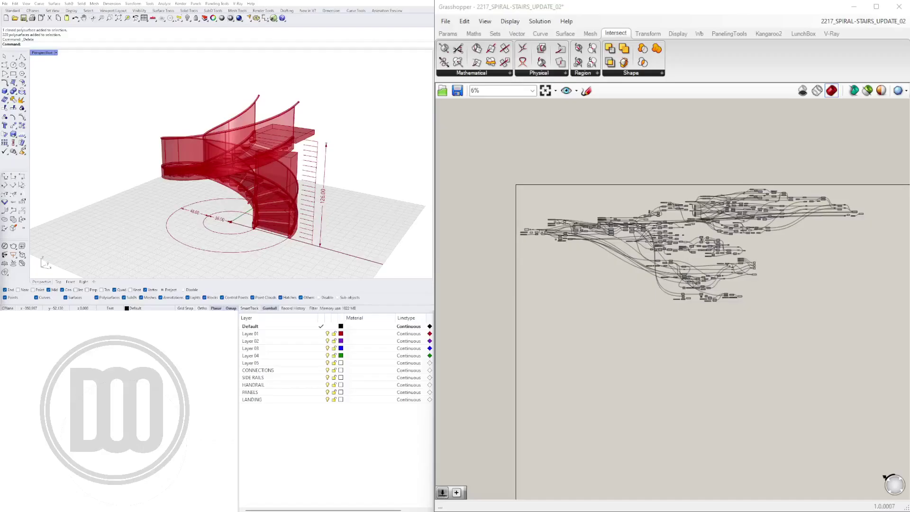
Step: Examine the spiral stair's overall height dimension and the individual riser spacing in the perspective view
{"action": "right_click_drag", "start_coordinate": [223, 204], "coordinate": [191, 196]}
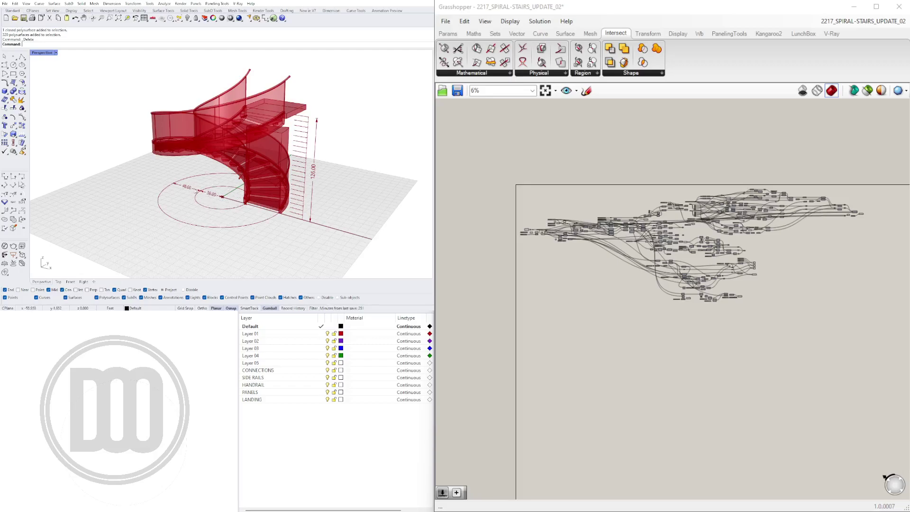
{"action": "right_click_drag", "start_coordinate": [295, 197], "coordinate": [311, 122]}
{"action": "scroll", "coordinate": [308, 153], "scroll_direction": "up", "scroll_amount": 2}
{"action": "scroll", "coordinate": [308, 150], "scroll_direction": "up", "scroll_amount": 5}
{"action": "scroll", "coordinate": [308, 149], "scroll_direction": "down", "scroll_amount": 5}
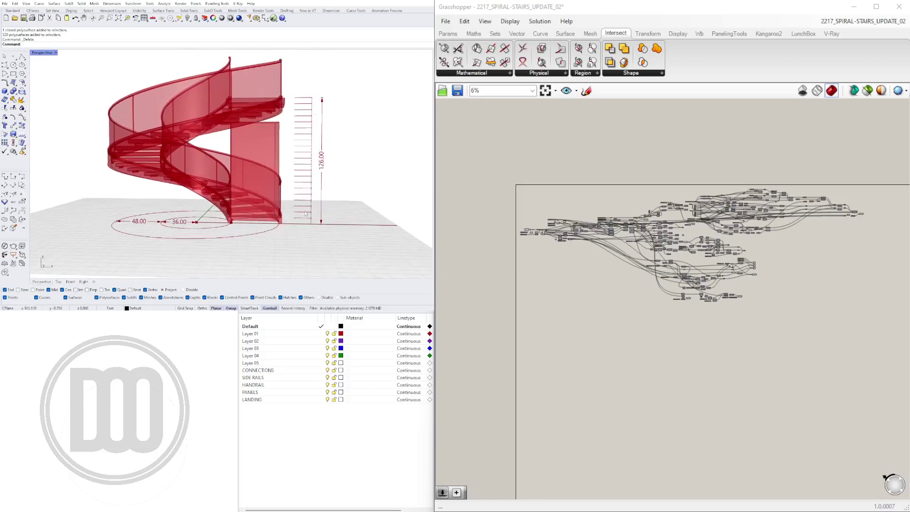
{"action": "scroll", "coordinate": [312, 103], "scroll_direction": "up", "scroll_amount": 4}
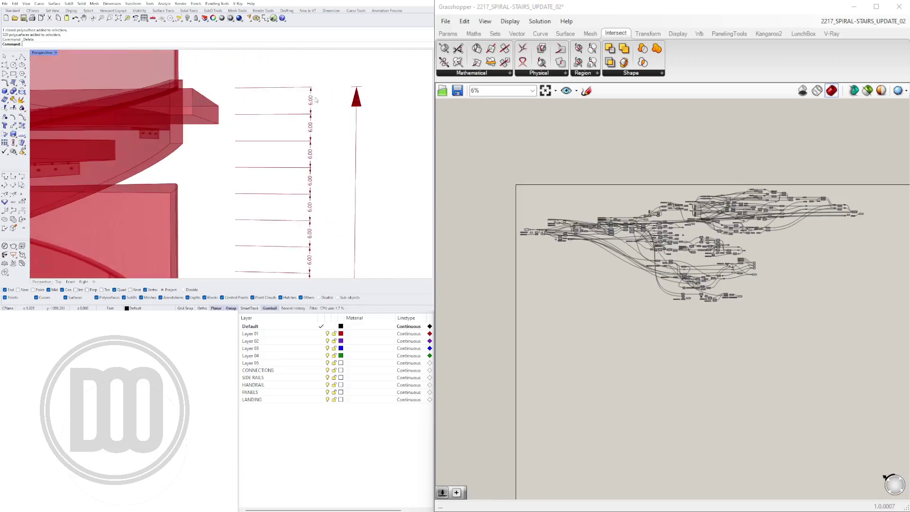
{"action": "scroll", "coordinate": [311, 104], "scroll_direction": "down", "scroll_amount": 1}
{"action": "scroll", "coordinate": [311, 110], "scroll_direction": "down", "scroll_amount": 5}
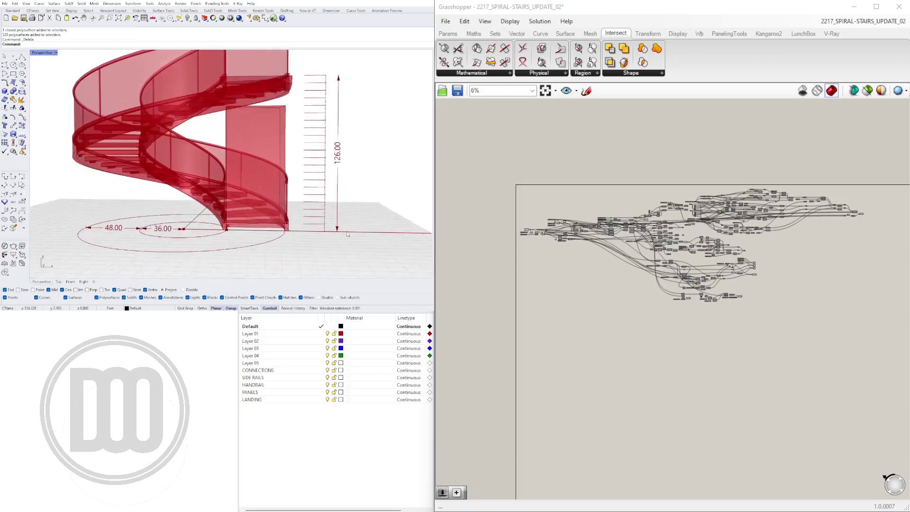
Step: Examine the stair from several sides, including the landing, the central column, the handrails and the base of the first treads
{"action": "right_click_drag", "start_coordinate": [337, 78], "coordinate": [177, 152]}
{"action": "scroll", "coordinate": [179, 120], "scroll_direction": "up", "scroll_amount": 4}
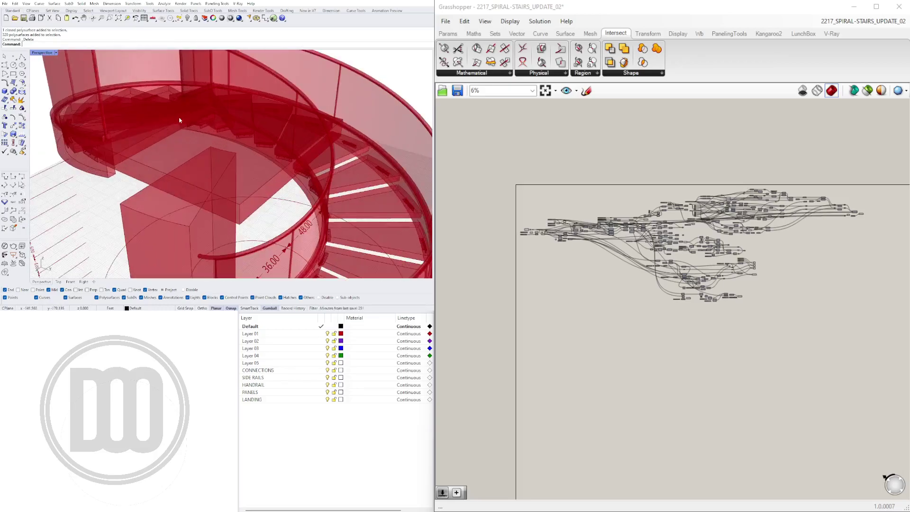
{"action": "right_click_drag", "start_coordinate": [178, 120], "coordinate": [231, 116]}
{"action": "scroll", "coordinate": [216, 132], "scroll_direction": "down", "scroll_amount": 4}
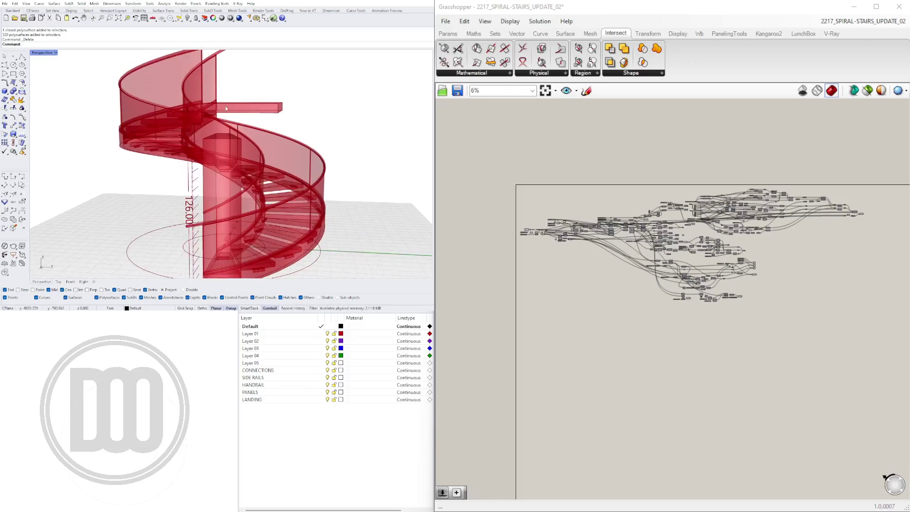
{"action": "right_click_drag", "start_coordinate": [250, 108], "coordinate": [228, 124]}
{"action": "scroll", "coordinate": [237, 199], "scroll_direction": "down", "scroll_amount": 3}
{"action": "scroll", "coordinate": [223, 204], "scroll_direction": "up", "scroll_amount": 4}
{"action": "mouse_move", "coordinate": [199, 208]}
{"action": "right_mouse_down"}
{"action": "mouse_move", "coordinate": [280, 222]}
{"action": "mouse_move", "coordinate": [214, 180]}
{"action": "mouse_move", "coordinate": [184, 204]}
{"action": "right_mouse_up"}
{"action": "scroll", "coordinate": [280, 223], "scroll_direction": "up", "scroll_amount": 6}
{"action": "scroll", "coordinate": [184, 204], "scroll_direction": "down", "scroll_amount": 5}
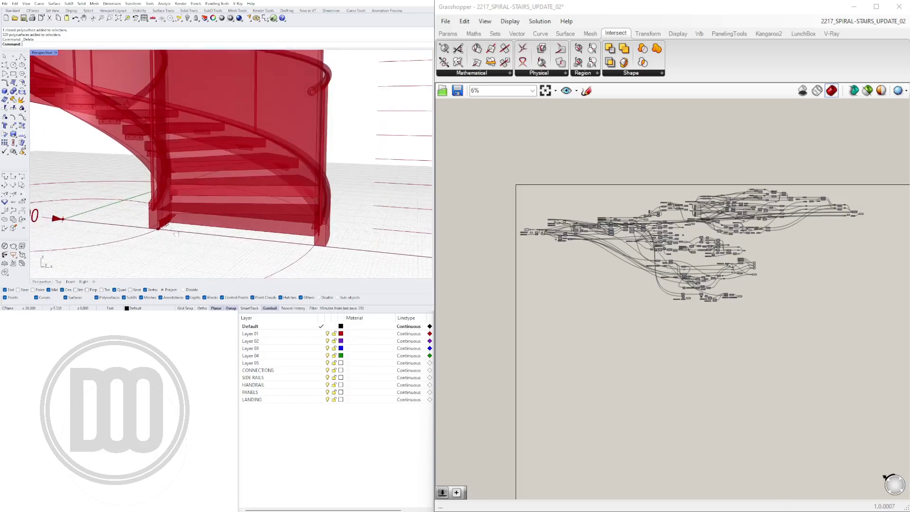
{"action": "right_click_drag", "start_coordinate": [172, 239], "coordinate": [127, 234]}
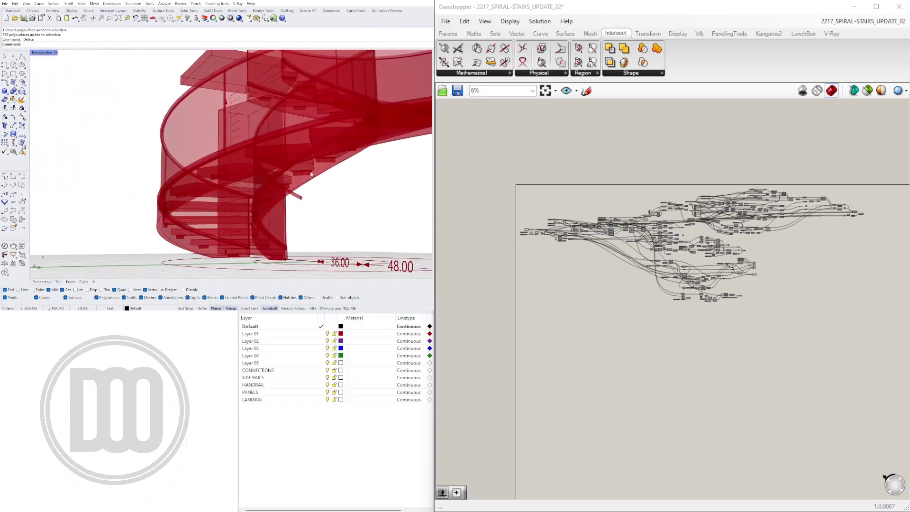
{"action": "right_click_drag", "start_coordinate": [311, 175], "coordinate": [166, 203]}
{"action": "scroll", "coordinate": [246, 208], "scroll_direction": "down", "scroll_amount": 6}
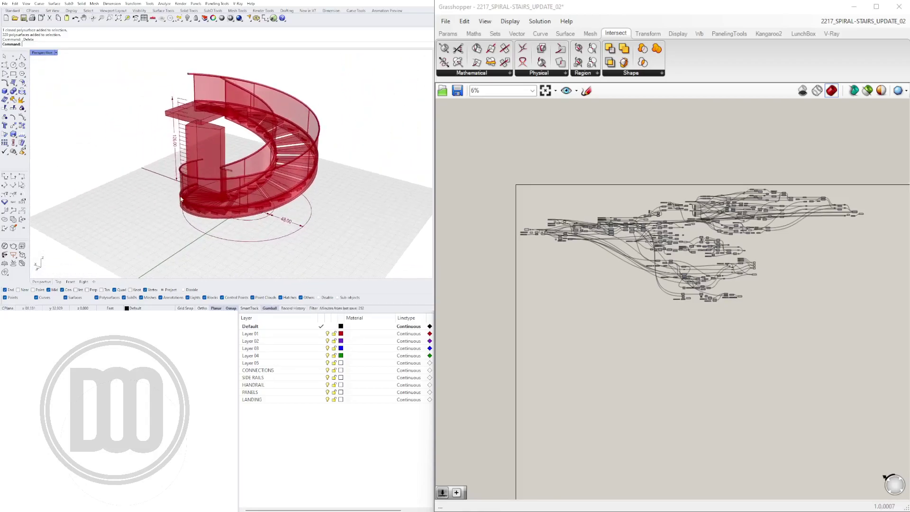
Step: Inspect the INTERIOR DIAMETER and STAIR WIDTH number sliders at the start of the Grasshopper definition
{"action": "scroll", "coordinate": [534, 231], "scroll_direction": "up", "scroll_amount": 8}
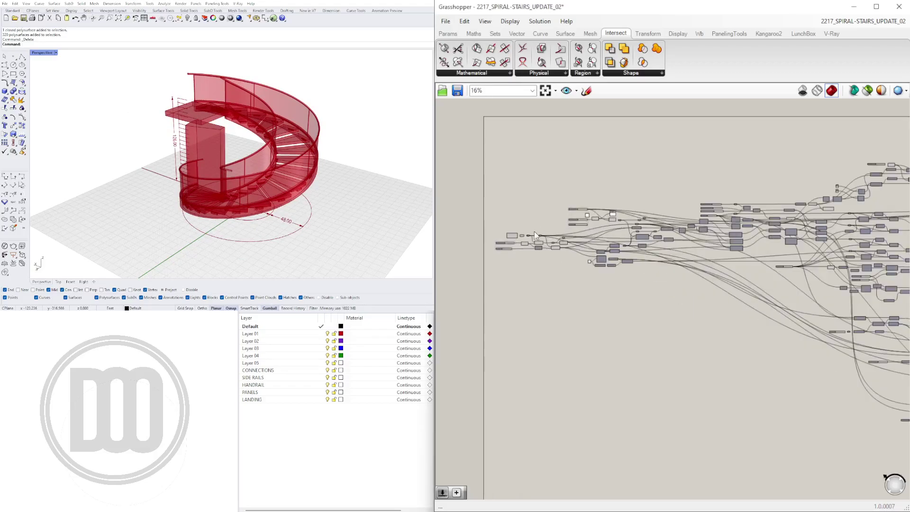
{"action": "right_click_drag", "start_coordinate": [534, 231], "coordinate": [649, 241]}
{"action": "scroll", "coordinate": [648, 242], "scroll_direction": "up", "scroll_amount": 1}
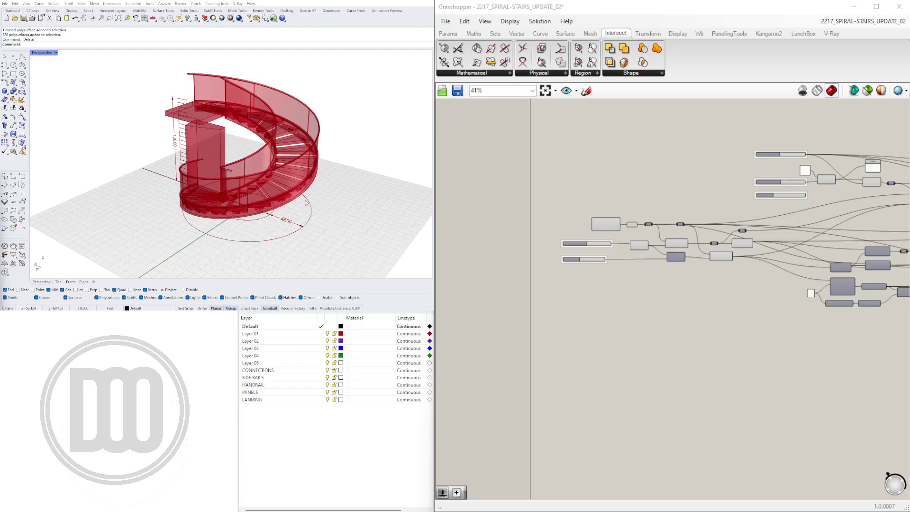
{"action": "scroll", "coordinate": [601, 256], "scroll_direction": "up", "scroll_amount": 5}
{"action": "right_click_drag", "start_coordinate": [599, 243], "coordinate": [608, 323]}
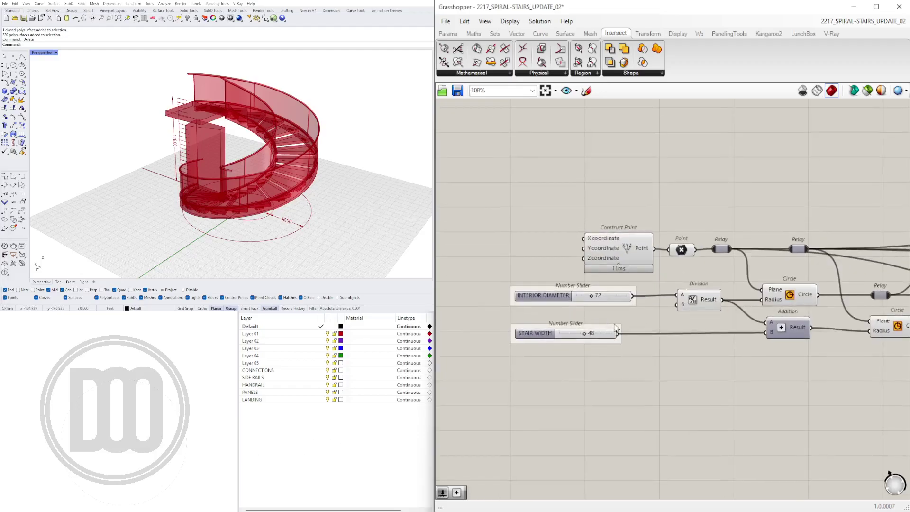
{"action": "scroll", "coordinate": [611, 351], "scroll_direction": "down", "scroll_amount": 11}
{"action": "right_click_drag", "start_coordinate": [673, 365], "coordinate": [559, 262]}
{"action": "scroll", "coordinate": [560, 262], "scroll_direction": "up", "scroll_amount": 9}
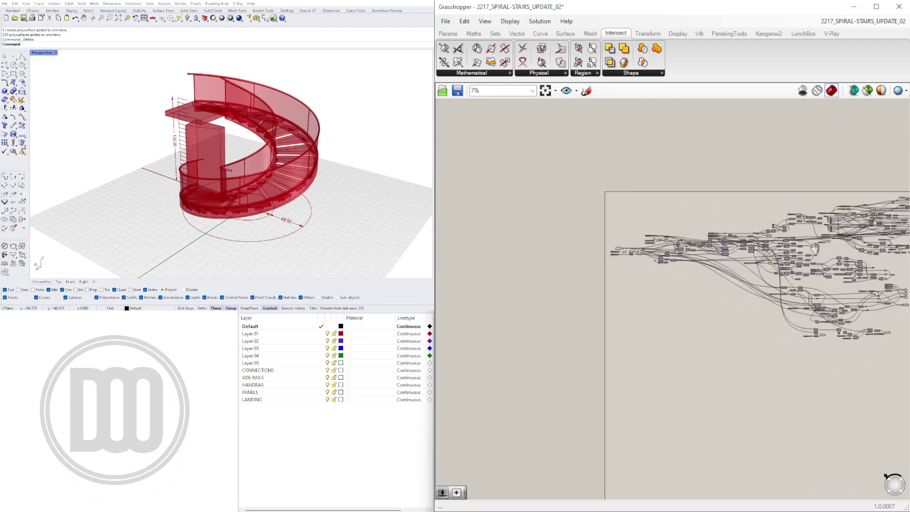
{"action": "scroll", "coordinate": [564, 275], "scroll_direction": "up", "scroll_amount": 3}
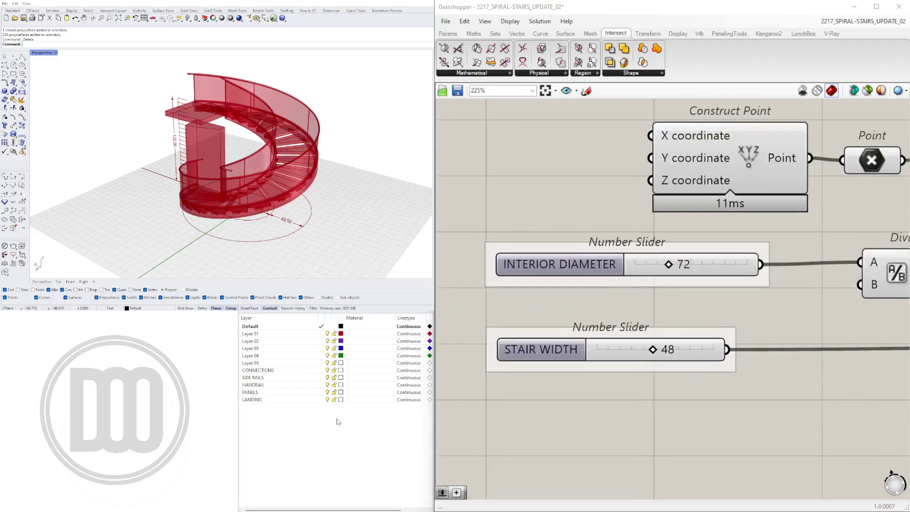
Step: Reposition the INTERIOR DIAMETER and STAIR WIDTH sliders slightly lower on the Grasshopper canvas
{"action": "right_click_drag", "start_coordinate": [284, 223], "coordinate": [256, 211]}
{"action": "scroll", "coordinate": [254, 214], "scroll_direction": "up", "scroll_amount": 2}
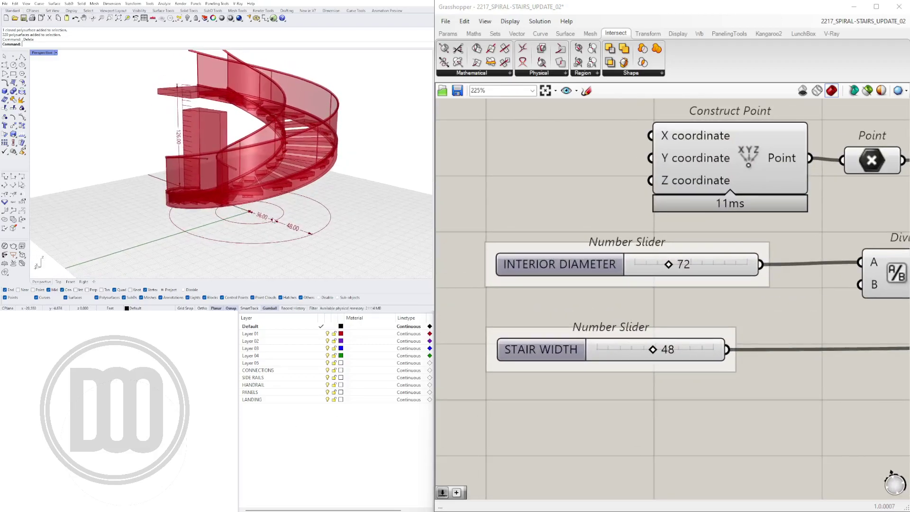
{"action": "left_click_drag", "start_coordinate": [593, 267], "coordinate": [588, 284]}
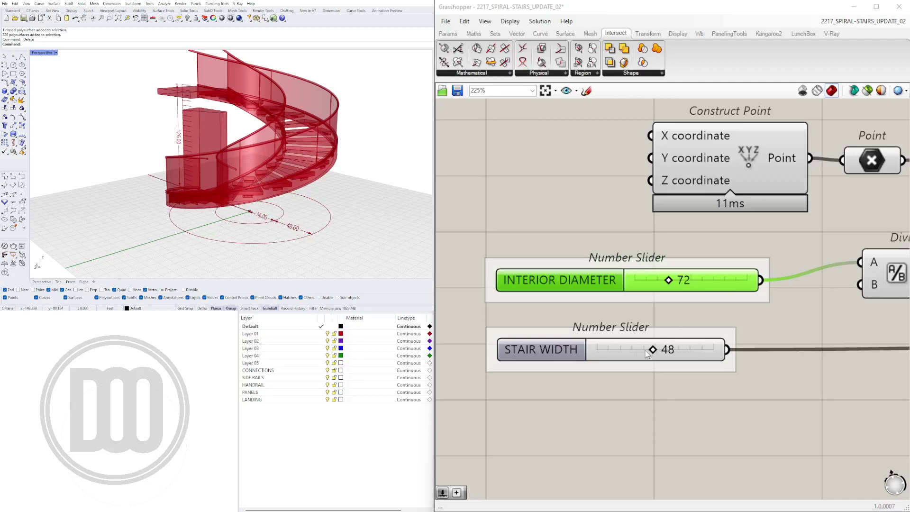
{"action": "left_click_drag", "start_coordinate": [571, 360], "coordinate": [569, 374]}
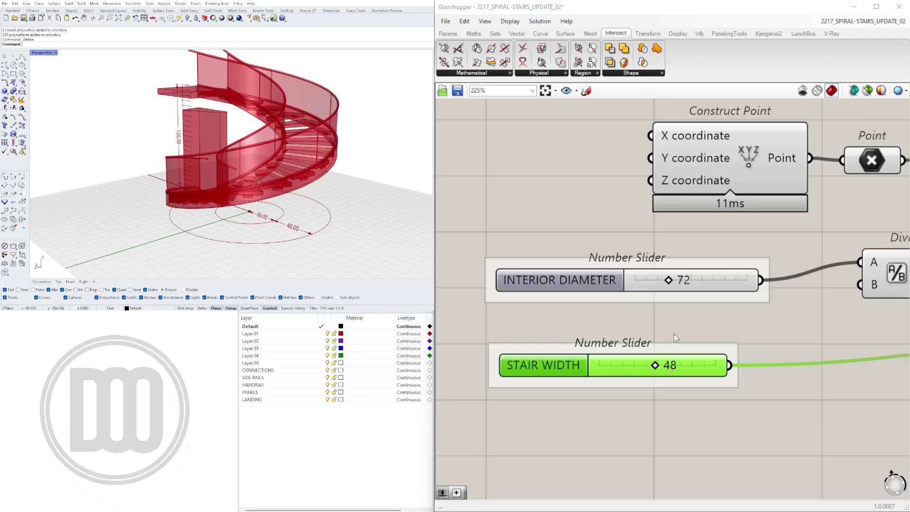
Step: Examine the inner tread depth dimension at the base of the stair and the plan circle dimensions around it
{"action": "right_click_drag", "start_coordinate": [316, 193], "coordinate": [413, 221]}
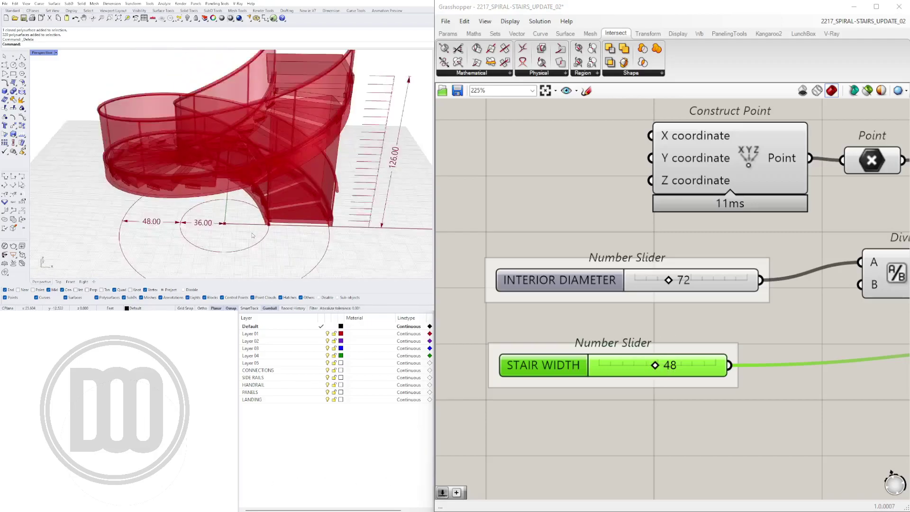
{"action": "scroll", "coordinate": [286, 223], "scroll_direction": "up", "scroll_amount": 4}
{"action": "right_click_drag", "start_coordinate": [273, 221], "coordinate": [187, 189]}
{"action": "scroll", "coordinate": [265, 216], "scroll_direction": "up", "scroll_amount": 4}
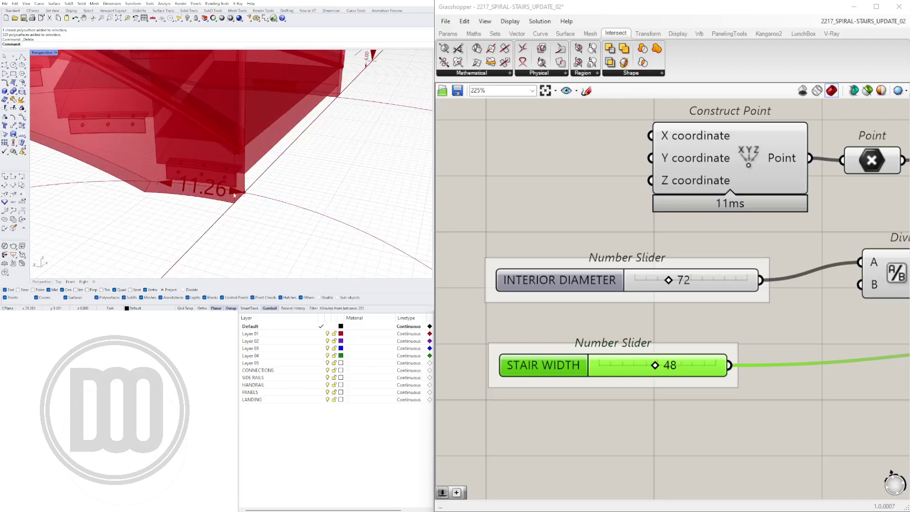
{"action": "right_click_drag", "start_coordinate": [210, 189], "coordinate": [272, 190]}
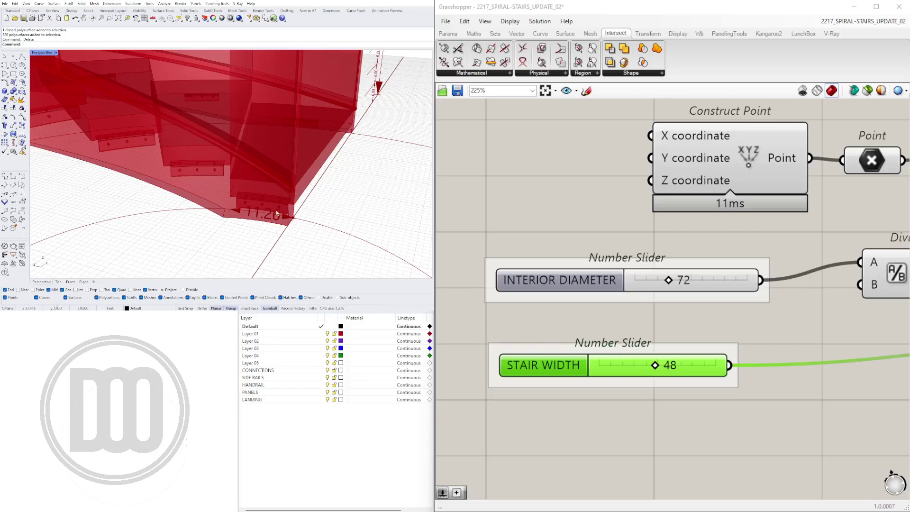
{"action": "scroll", "coordinate": [262, 213], "scroll_direction": "down", "scroll_amount": 3}
{"action": "scroll", "coordinate": [713, 260], "scroll_direction": "down", "scroll_amount": 3}
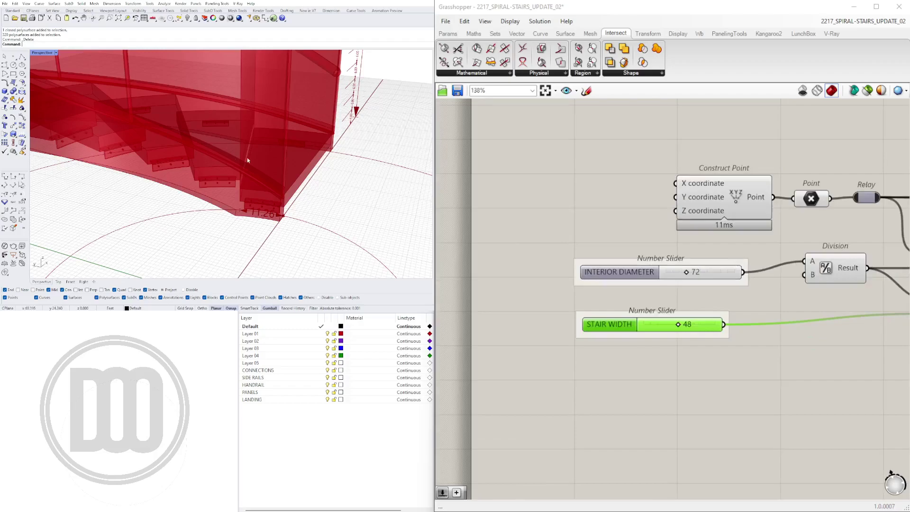
{"action": "scroll", "coordinate": [248, 160], "scroll_direction": "down", "scroll_amount": 5}
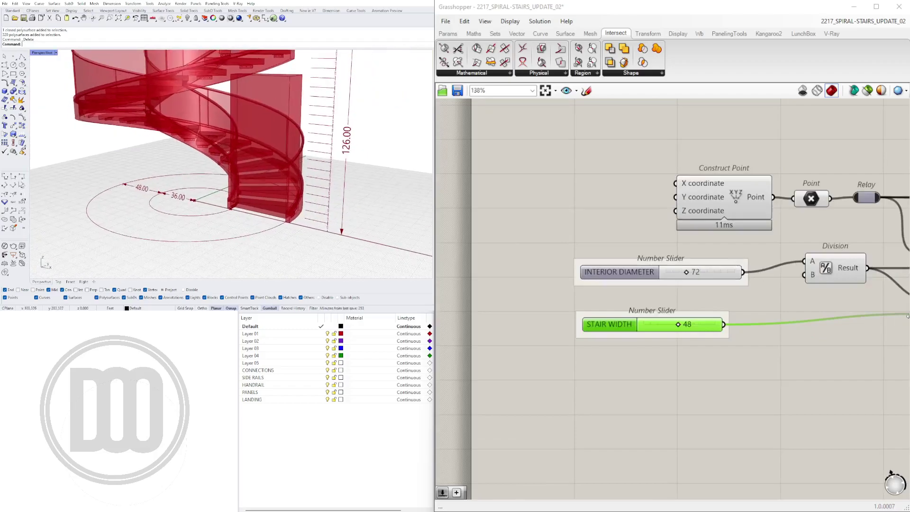
Step: Increase the STAIR WIDTH slider to 59 and check the wider stair in the model
{"action": "scroll", "coordinate": [685, 322], "scroll_direction": "up", "scroll_amount": 5}
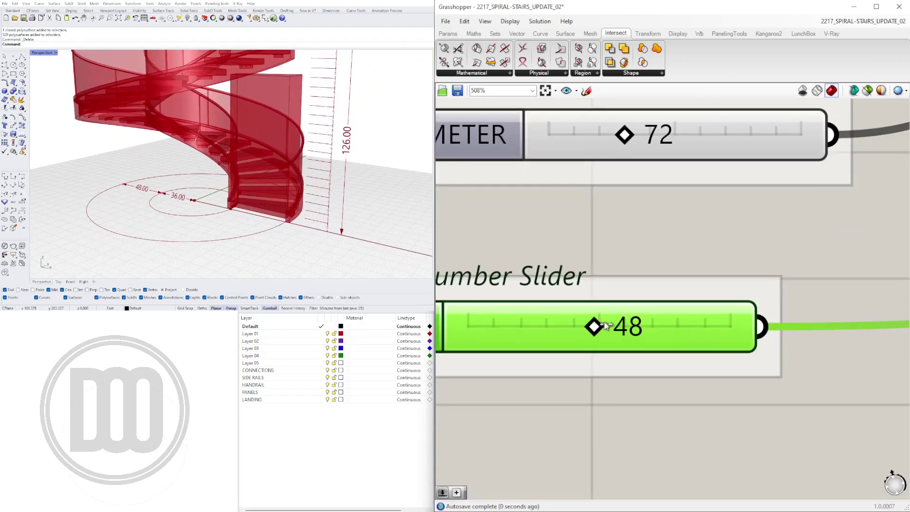
{"action": "left_click_drag", "start_coordinate": [605, 322], "coordinate": [629, 326]}
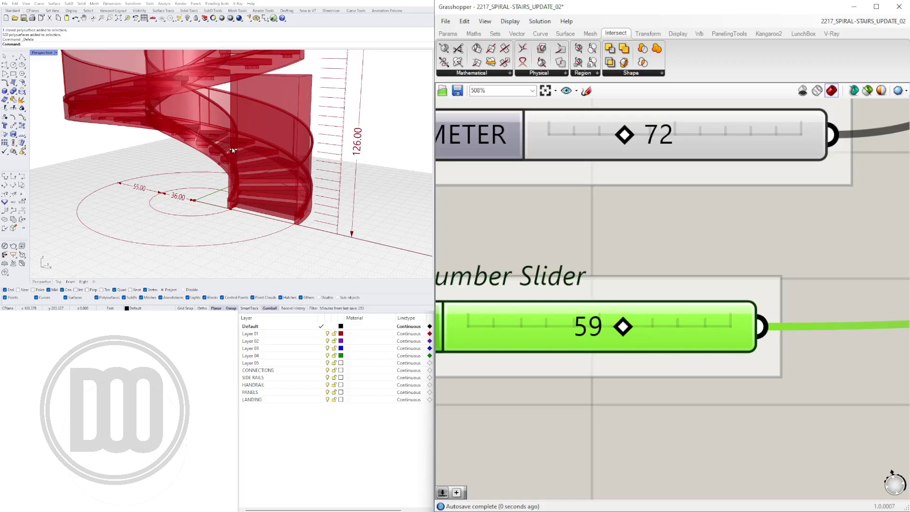
{"action": "scroll", "coordinate": [232, 149], "scroll_direction": "down", "scroll_amount": 3}
{"action": "right_click_drag", "start_coordinate": [243, 170], "coordinate": [300, 187]}
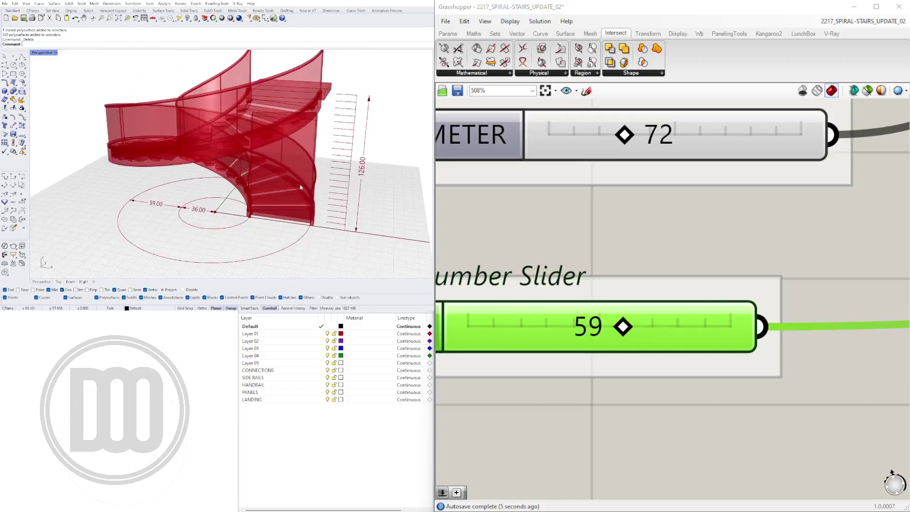
Step: Set the STAIR WIDTH slider to exactly 36 and check the narrower stair
{"action": "double_click", "coordinate": [630, 339]}
{"action": "type", "text": "36"}
{"action": "key", "text": "Return"}
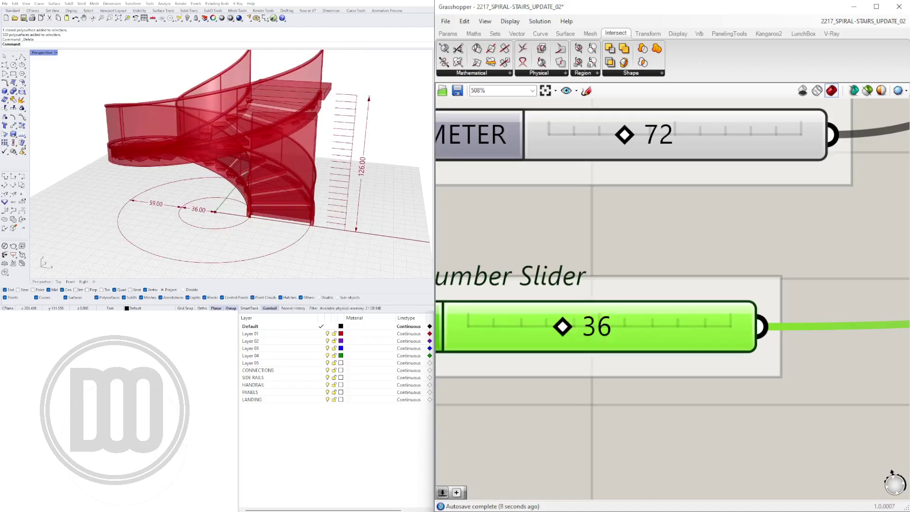
{"action": "mouse_move", "coordinate": [294, 209]}
{"action": "right_mouse_down"}
{"action": "mouse_move", "coordinate": [270, 188]}
{"action": "mouse_move", "coordinate": [287, 195]}
{"action": "right_mouse_up"}
{"action": "scroll", "coordinate": [651, 320], "scroll_direction": "down", "scroll_amount": 4}
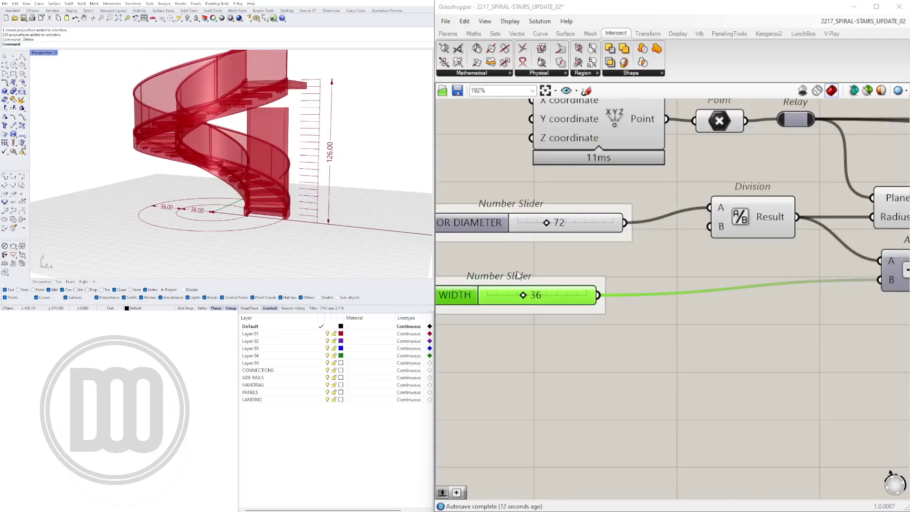
Step: Set the INTERIOR DIAMETER slider to 60 and check the inner tread depth at the stair's base
{"action": "scroll", "coordinate": [651, 321], "scroll_direction": "up", "scroll_amount": 4}
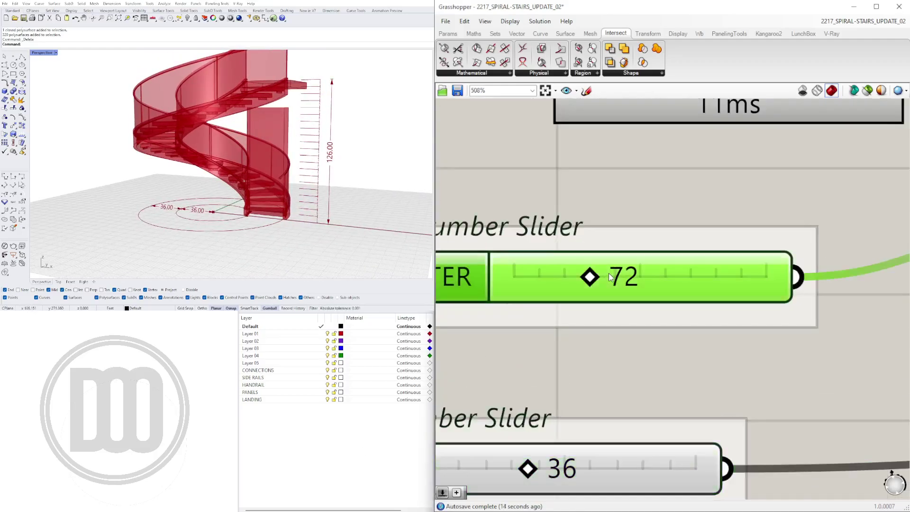
{"action": "double_click", "coordinate": [744, 288]}
{"action": "type", "text": "60"}
{"action": "key", "text": "Return"}
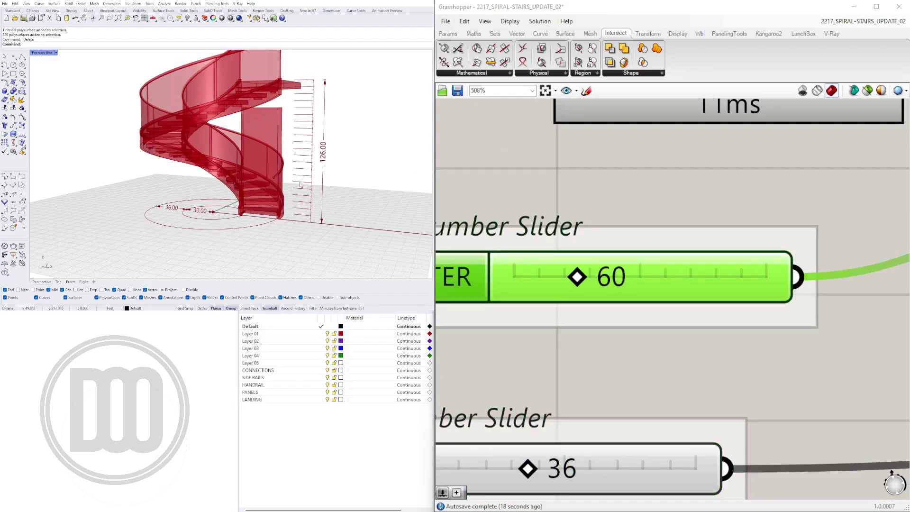
{"action": "scroll", "coordinate": [343, 255], "scroll_direction": "up", "scroll_amount": 6}
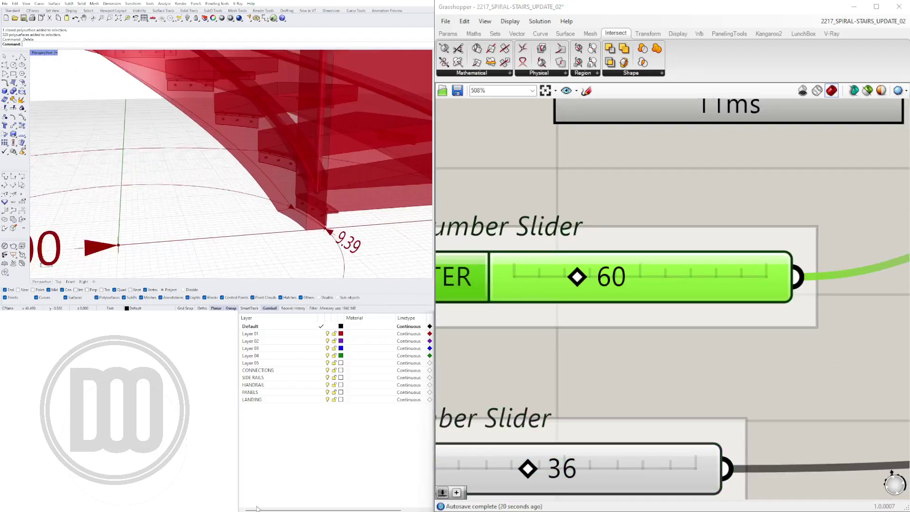
Step: Set the INTERIOR DIAMETER slider to 72 and check the whole stair
{"action": "double_click", "coordinate": [620, 277]}
{"action": "type", "text": "72"}
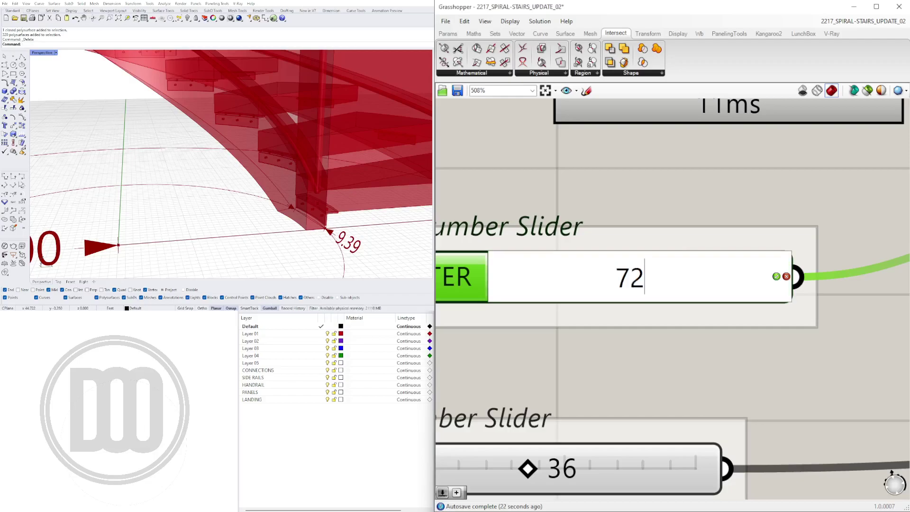
{"action": "key", "text": "Return"}
{"action": "scroll", "coordinate": [355, 203], "scroll_direction": "down", "scroll_amount": 8}
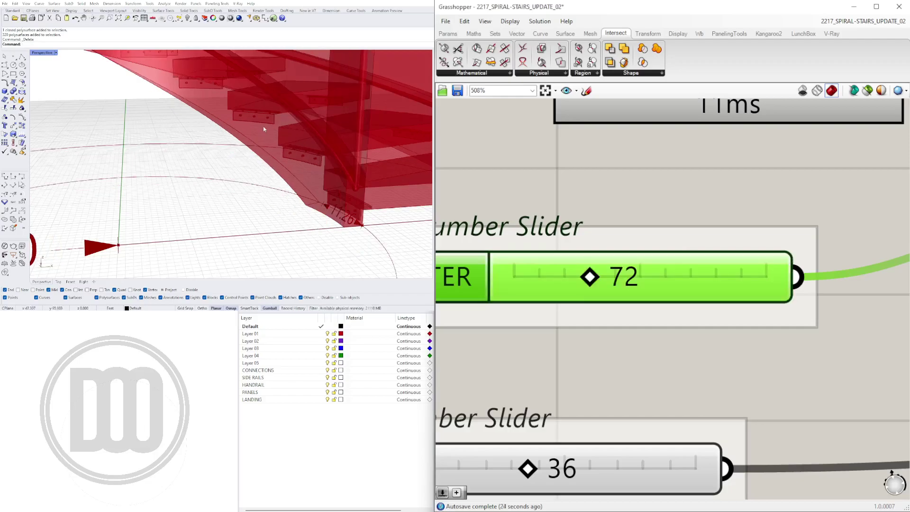
{"action": "scroll", "coordinate": [805, 295], "scroll_direction": "down", "scroll_amount": 6}
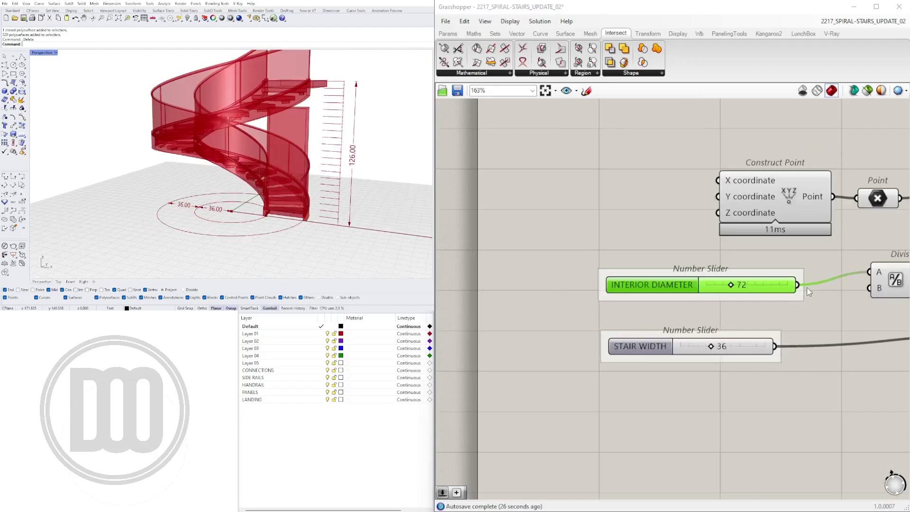
Step: Examine the NUMBER OF TREADS, ANGLE OF ROTATION and TREAD ANGLE sliders, and the stair's full turn from above and from the side
{"action": "right_click_drag", "start_coordinate": [808, 294], "coordinate": [573, 271]}
{"action": "right_click_drag", "start_coordinate": [840, 304], "coordinate": [588, 285]}
{"action": "scroll", "coordinate": [711, 294], "scroll_direction": "down", "scroll_amount": 3}
{"action": "scroll", "coordinate": [759, 308], "scroll_direction": "down", "scroll_amount": 1}
{"action": "right_click_drag", "start_coordinate": [759, 308], "coordinate": [739, 310]}
{"action": "scroll", "coordinate": [740, 309], "scroll_direction": "up", "scroll_amount": 6}
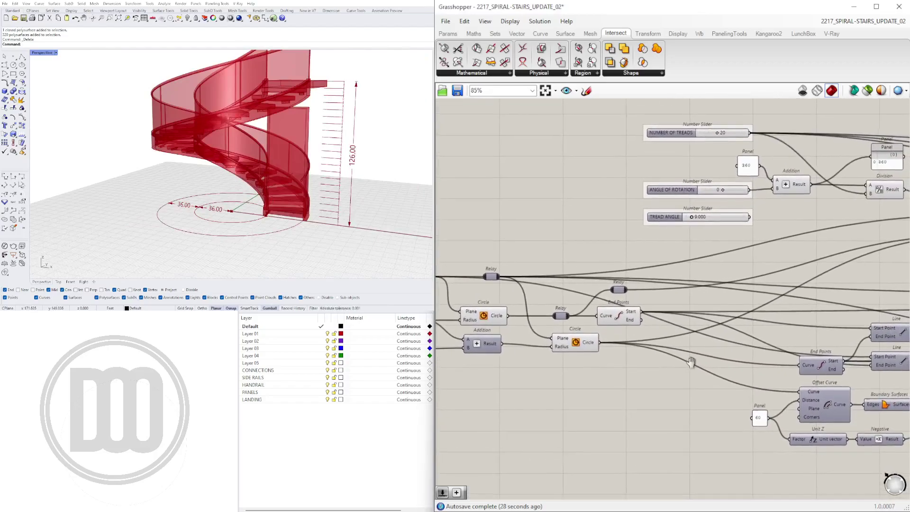
{"action": "scroll", "coordinate": [738, 287], "scroll_direction": "down", "scroll_amount": 4}
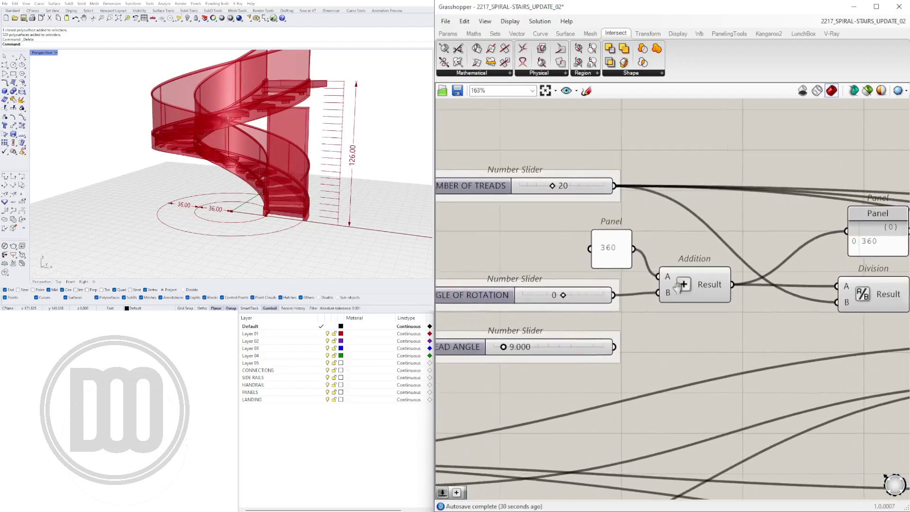
{"action": "scroll", "coordinate": [234, 124], "scroll_direction": "up", "scroll_amount": 2}
{"action": "right_click_drag", "start_coordinate": [234, 124], "coordinate": [223, 161]}
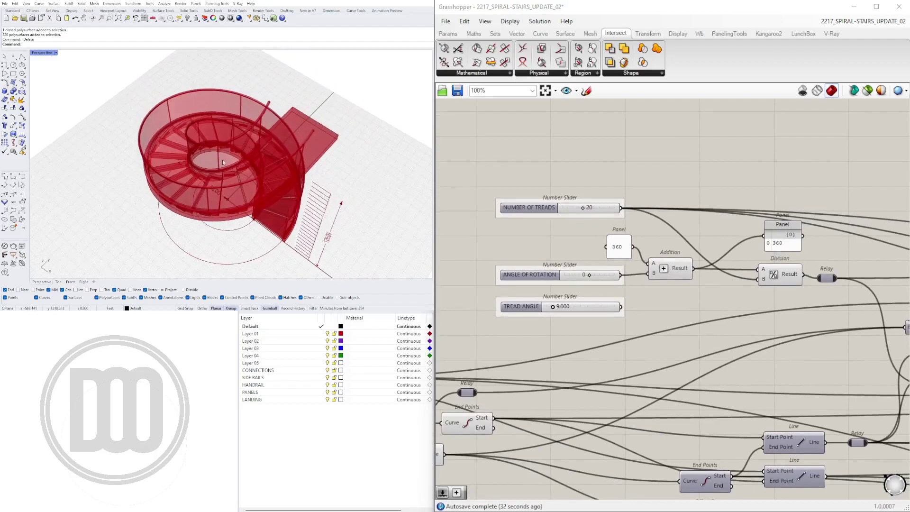
{"action": "right_click_drag", "start_coordinate": [232, 95], "coordinate": [201, 194]}
{"action": "right_click_drag", "start_coordinate": [251, 118], "coordinate": [238, 268]}
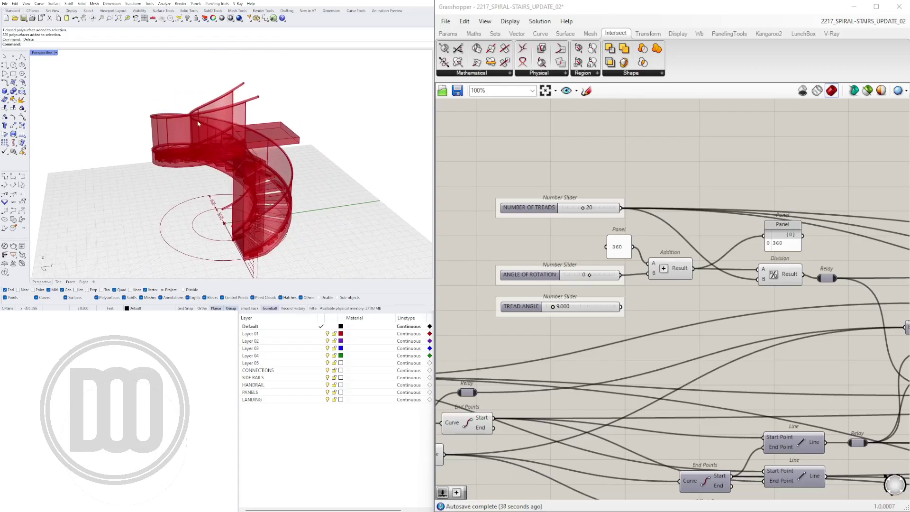
{"action": "scroll", "coordinate": [630, 258], "scroll_direction": "up", "scroll_amount": 3}
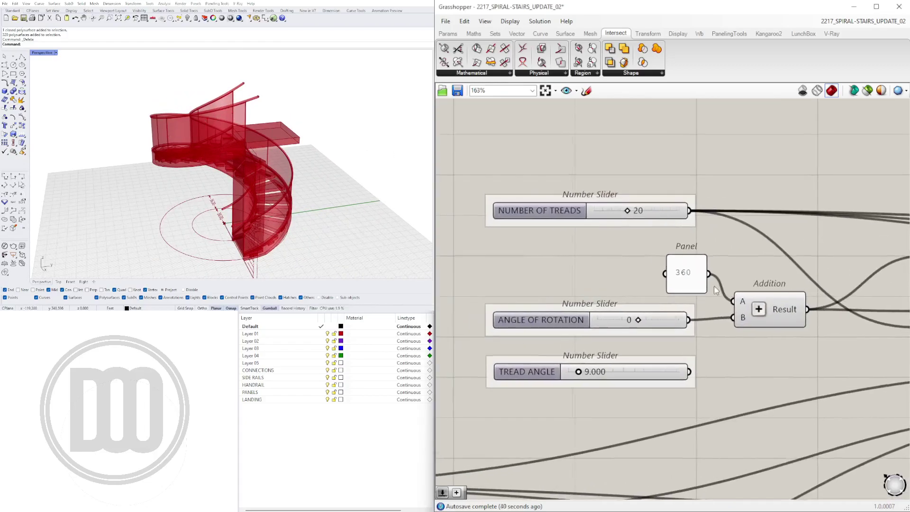
Step: Set the ANGLE OF ROTATION slider to -45 and check the stair's turn from above
{"action": "left_click", "coordinate": [688, 272]}
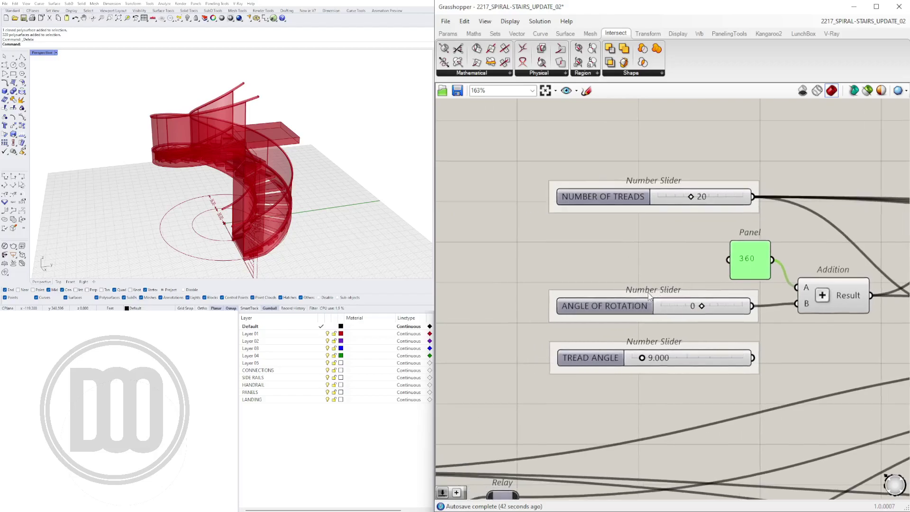
{"action": "scroll", "coordinate": [690, 308], "scroll_direction": "up", "scroll_amount": 3}
{"action": "double_click", "coordinate": [688, 304]}
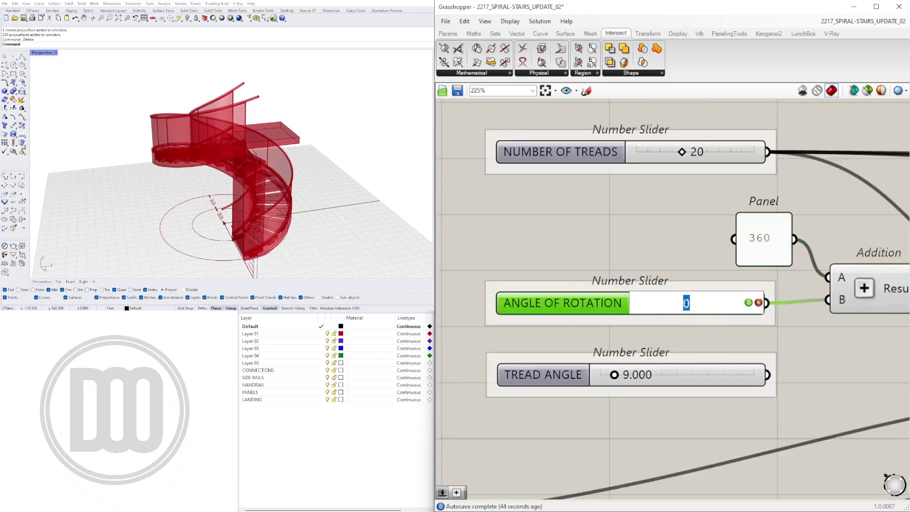
{"action": "type", "text": "-45"}
{"action": "key", "text": "Return"}
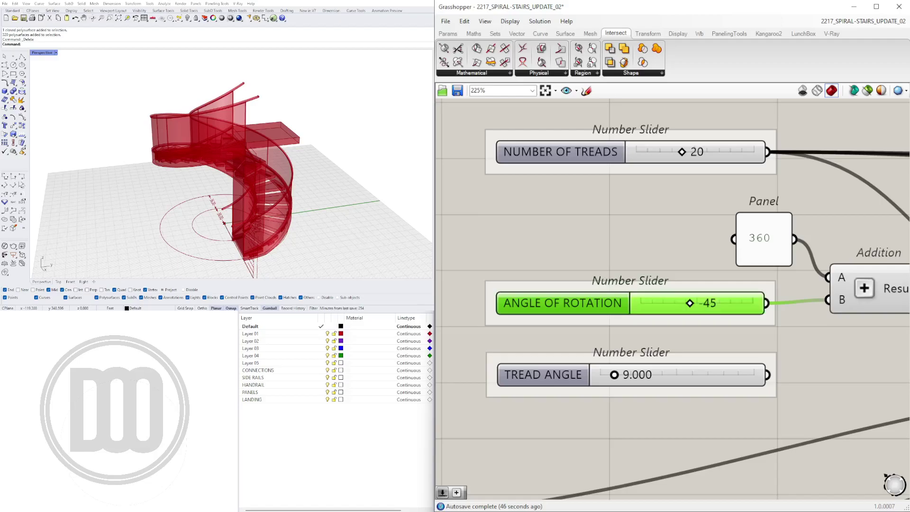
{"action": "right_click_drag", "start_coordinate": [208, 147], "coordinate": [224, 184]}
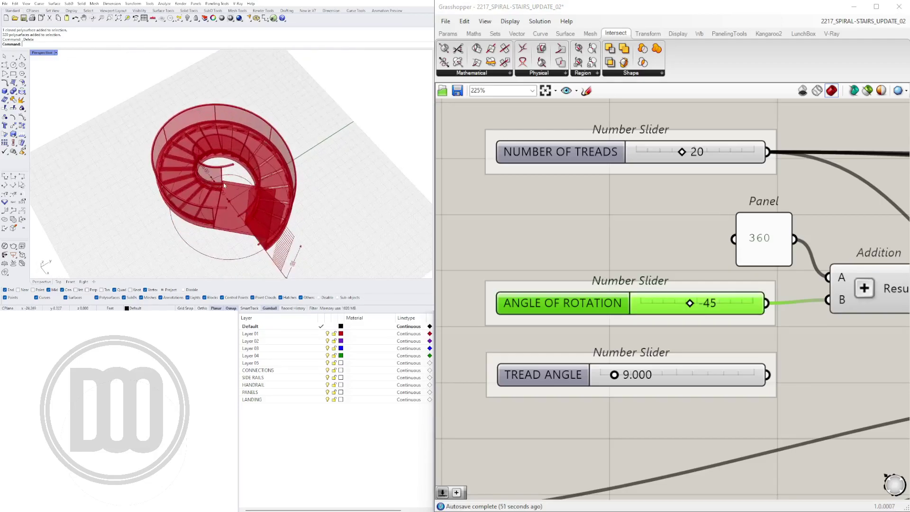
Step: Set the ANGLE OF ROTATION slider to -90
{"action": "double_click", "coordinate": [719, 298]}
{"action": "type", "text": "-90"}
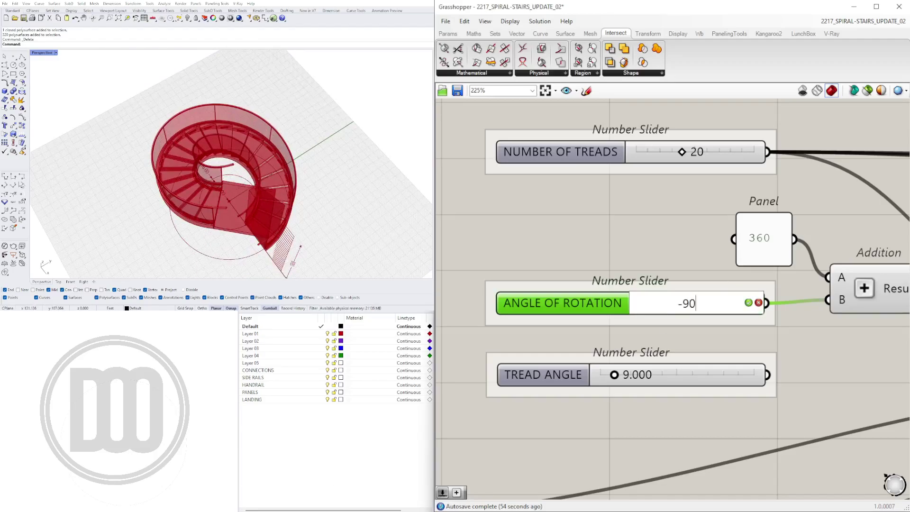
{"action": "key", "text": "Return"}
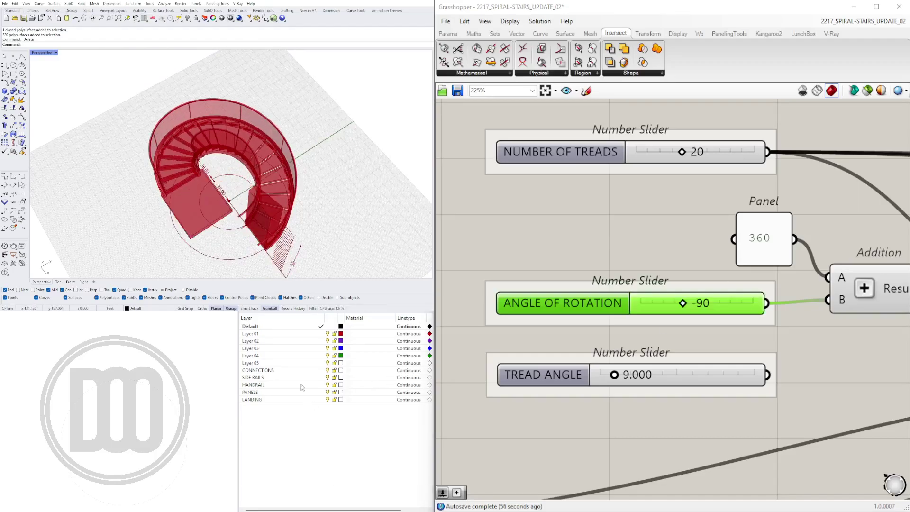
Step: Examine the inner tread depth at the stair's base, and the headroom and landing of the whole stair
{"action": "right_click_drag", "start_coordinate": [246, 176], "coordinate": [293, 118]}
{"action": "scroll", "coordinate": [284, 223], "scroll_direction": "up", "scroll_amount": 10}
{"action": "right_click_drag", "start_coordinate": [280, 220], "coordinate": [296, 216]}
{"action": "scroll", "coordinate": [239, 217], "scroll_direction": "up", "scroll_amount": 3}
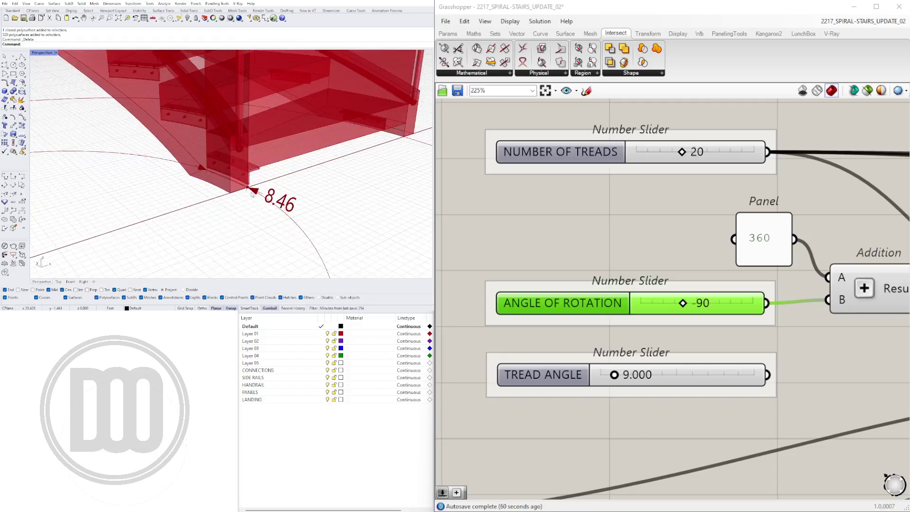
{"action": "scroll", "coordinate": [244, 190], "scroll_direction": "down", "scroll_amount": 10}
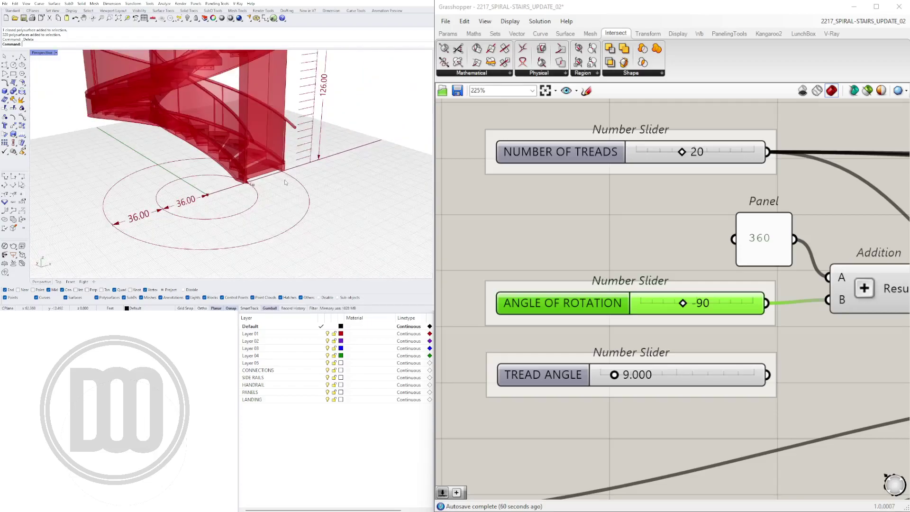
{"action": "right_click_drag", "start_coordinate": [258, 176], "coordinate": [188, 190]}
{"action": "scroll", "coordinate": [249, 164], "scroll_direction": "up", "scroll_amount": 3}
{"action": "right_click_drag", "start_coordinate": [263, 161], "coordinate": [283, 192]}
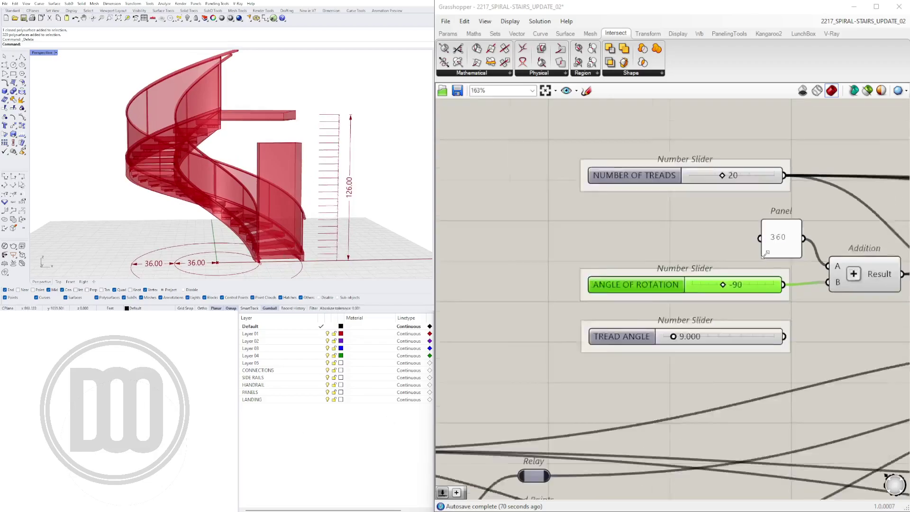
Step: Set the ANGLE OF ROTATION slider to 0 and check the full-turn stair from several sides
{"action": "scroll", "coordinate": [764, 255], "scroll_direction": "down", "scroll_amount": 2}
{"action": "scroll", "coordinate": [578, 261], "scroll_direction": "up", "scroll_amount": 4}
{"action": "scroll", "coordinate": [648, 229], "scroll_direction": "down", "scroll_amount": 1}
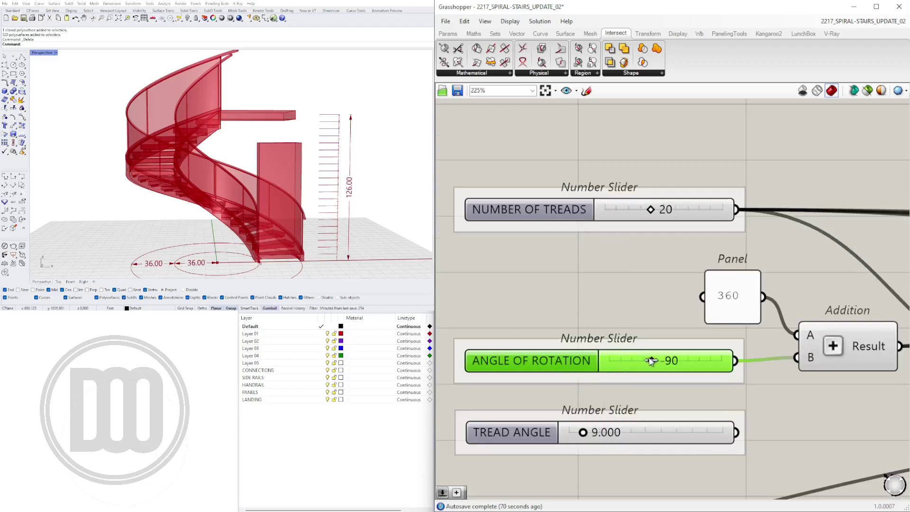
{"action": "double_click", "coordinate": [669, 368]}
{"action": "type", "text": "0"}
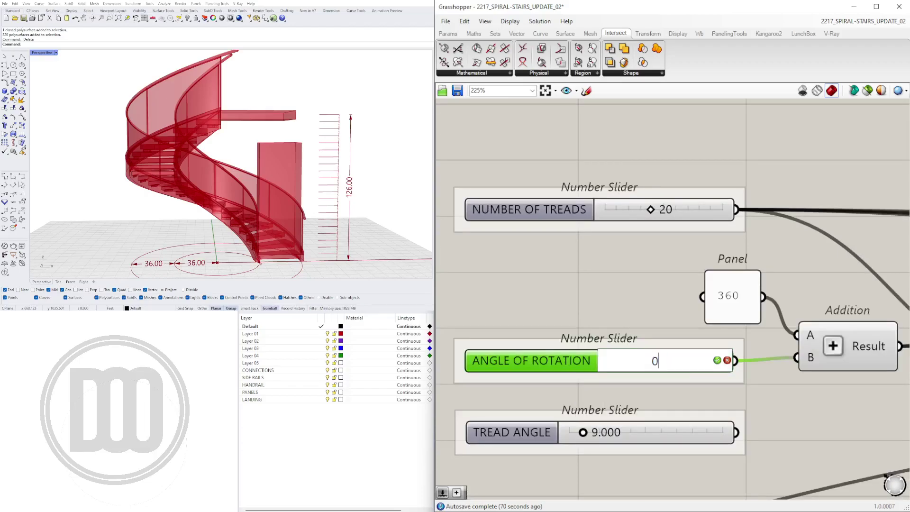
{"action": "key", "text": "Return"}
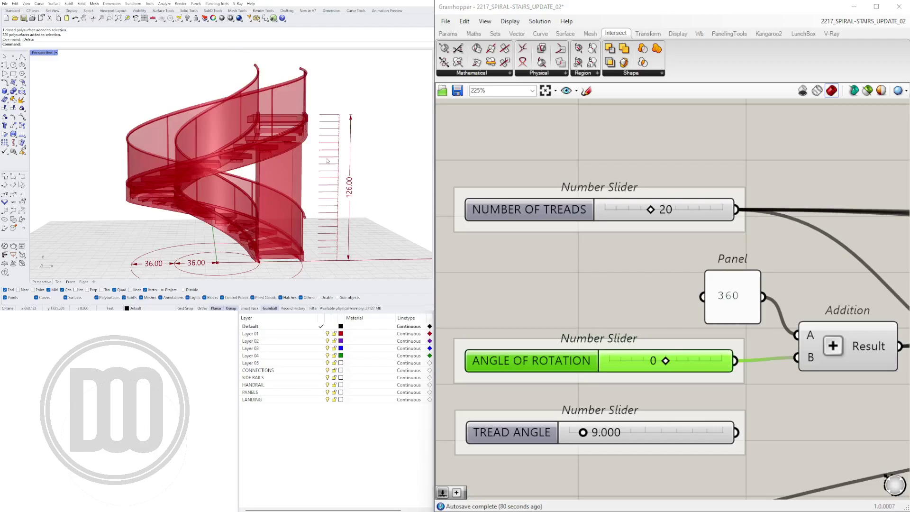
{"action": "right_click_drag", "start_coordinate": [259, 263], "coordinate": [221, 128]}
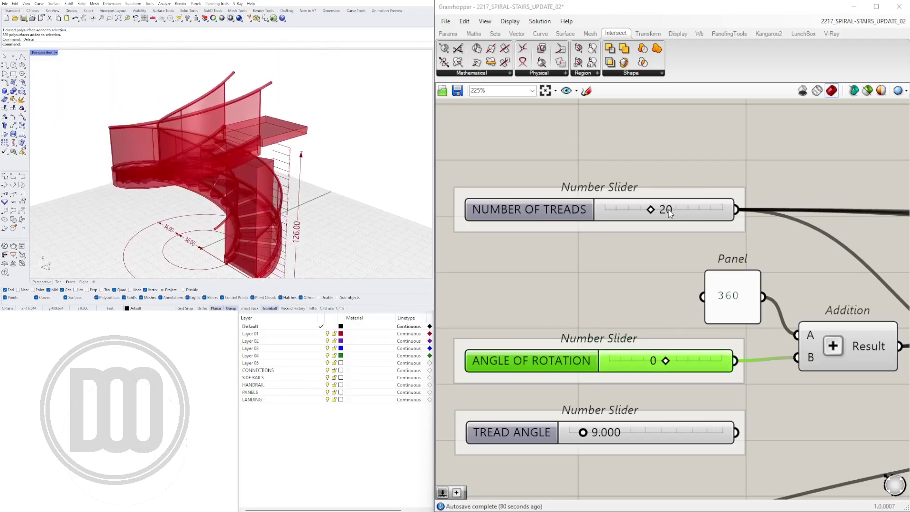
{"action": "right_click_drag", "start_coordinate": [303, 190], "coordinate": [273, 135]}
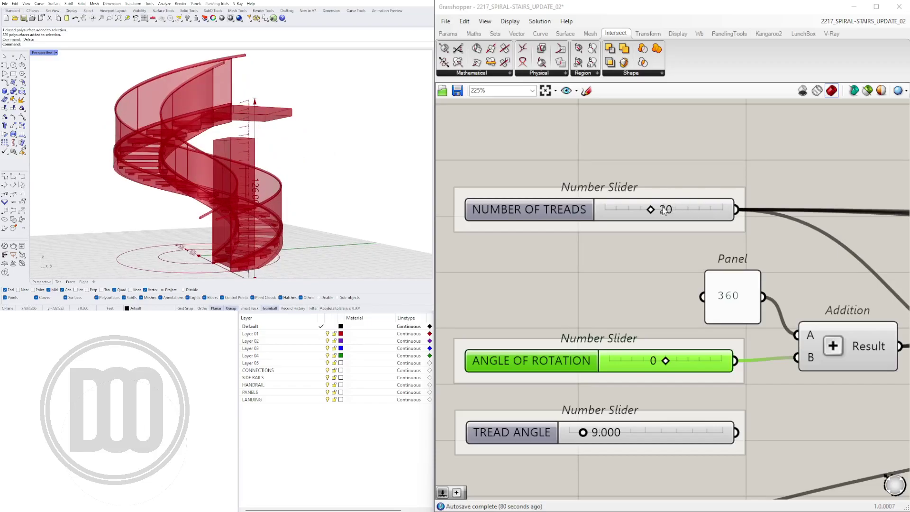
Step: Increase the NUMBER OF TREADS slider to 26 and check the taller stair in the model
{"action": "left_click_drag", "start_coordinate": [651, 210], "coordinate": [672, 216]}
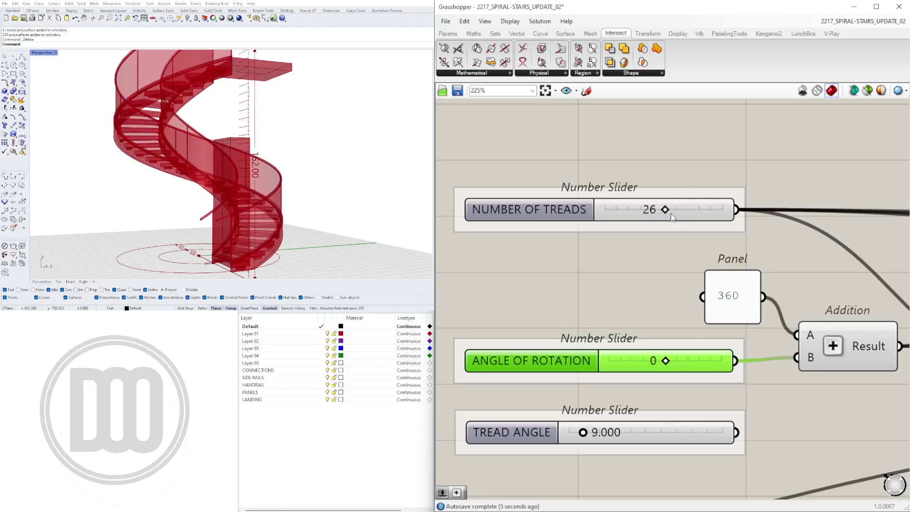
{"action": "scroll", "coordinate": [209, 138], "scroll_direction": "down", "scroll_amount": 4}
{"action": "right_click_drag", "start_coordinate": [218, 80], "coordinate": [236, 162]}
{"action": "scroll", "coordinate": [240, 102], "scroll_direction": "up", "scroll_amount": 6}
{"action": "scroll", "coordinate": [223, 133], "scroll_direction": "down", "scroll_amount": 3}
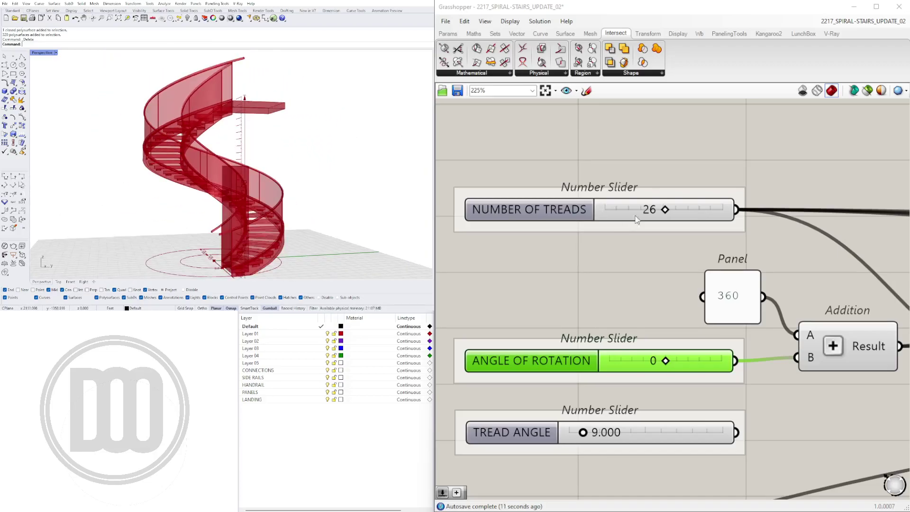
{"action": "right_click_drag", "start_coordinate": [326, 146], "coordinate": [246, 164]}
{"action": "scroll", "coordinate": [246, 163], "scroll_direction": "up", "scroll_amount": 2}
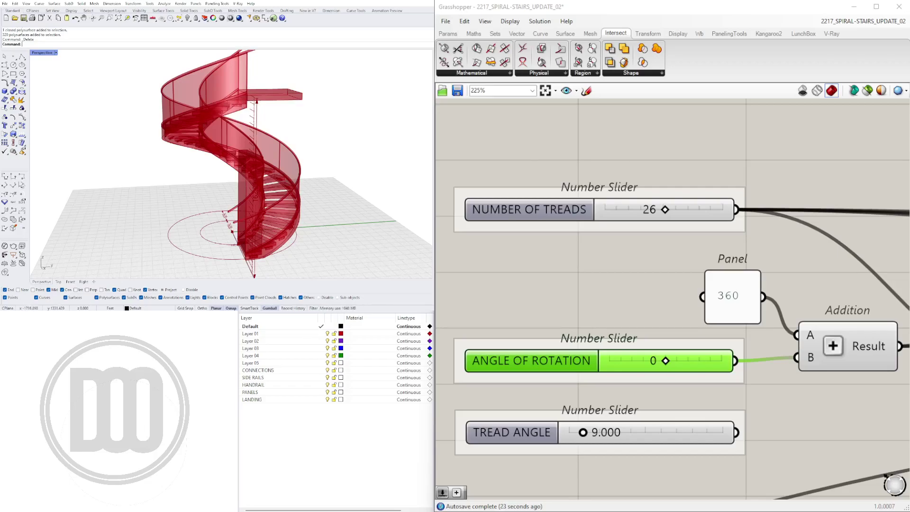
Step: Set the NUMBER OF TREADS slider to 19 and check the stair's base and overall height
{"action": "double_click", "coordinate": [664, 205]}
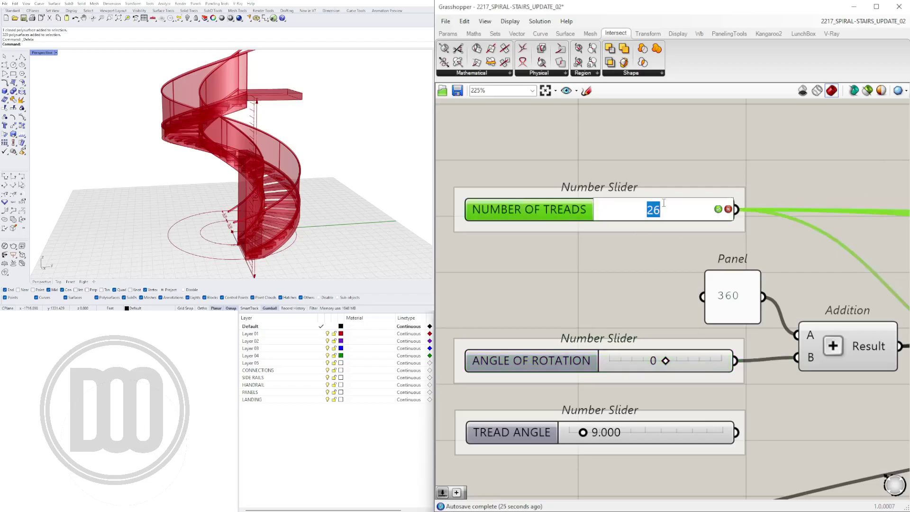
{"action": "type", "text": "19"}
{"action": "key", "text": "Return"}
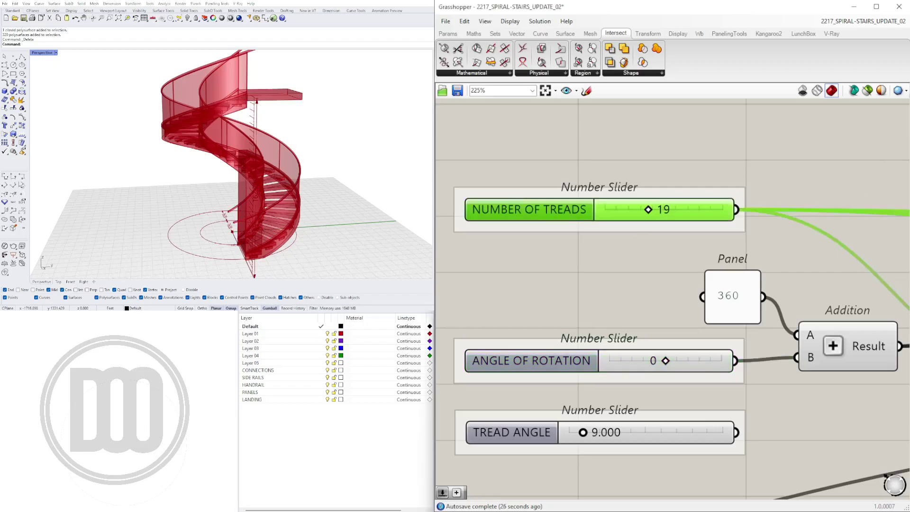
{"action": "right_click_drag", "start_coordinate": [308, 183], "coordinate": [370, 172]}
{"action": "scroll", "coordinate": [270, 250], "scroll_direction": "up", "scroll_amount": 6}
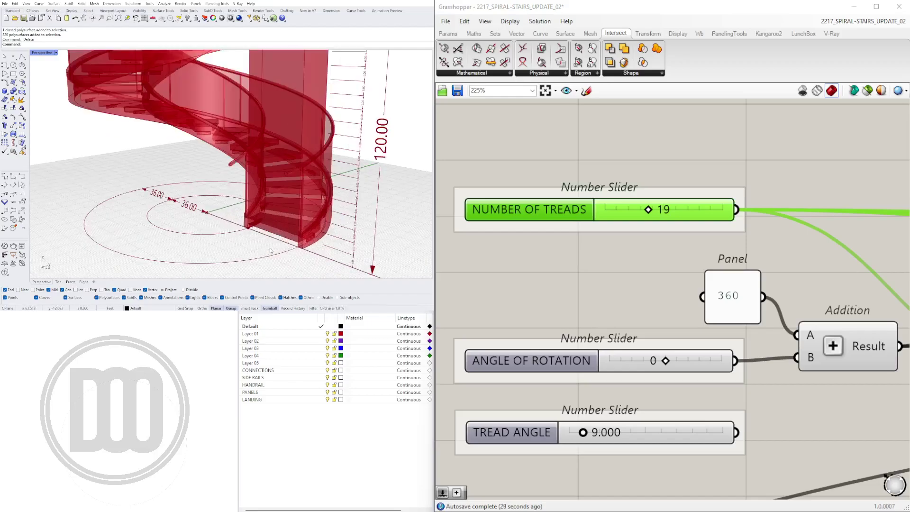
{"action": "scroll", "coordinate": [270, 251], "scroll_direction": "down", "scroll_amount": 5}
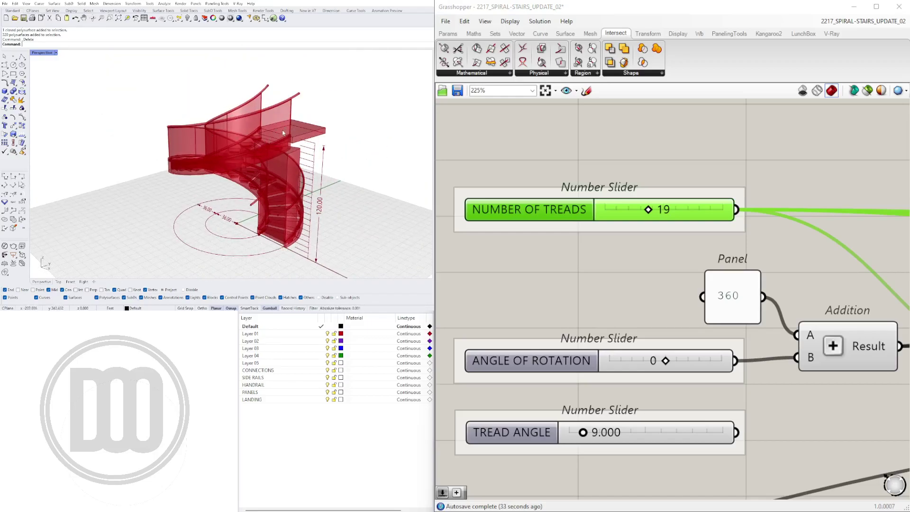
Step: Set the NUMBER OF TREADS slider to 20 and check the stair's full turn from above
{"action": "double_click", "coordinate": [661, 214]}
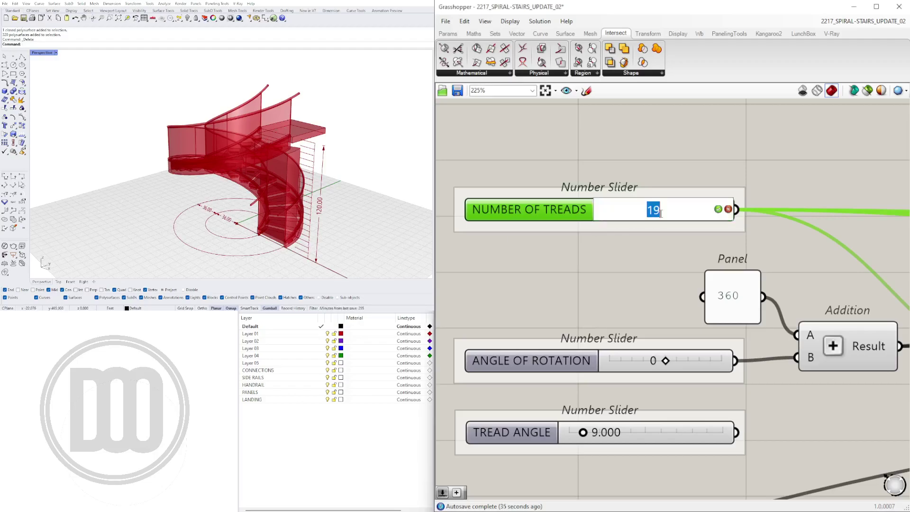
{"action": "type", "text": "20"}
{"action": "key", "text": "Return"}
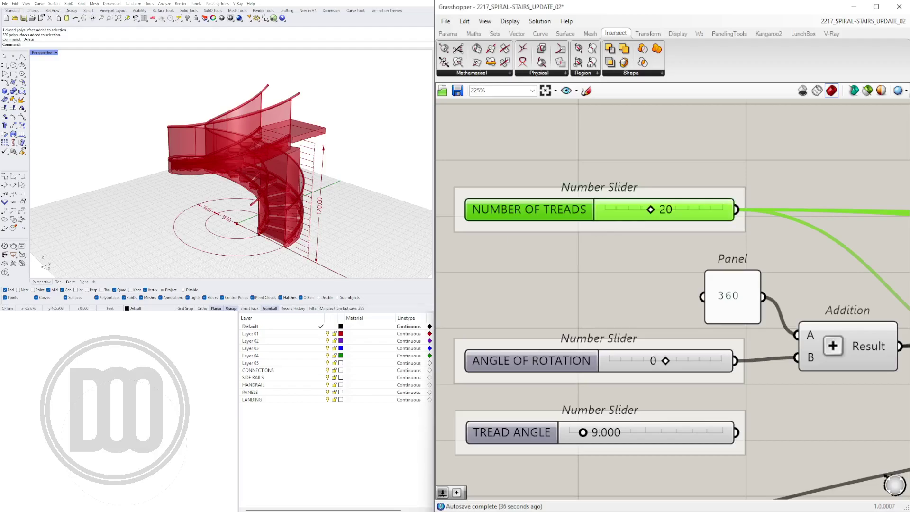
{"action": "scroll", "coordinate": [681, 146], "scroll_direction": "down", "scroll_amount": 4}
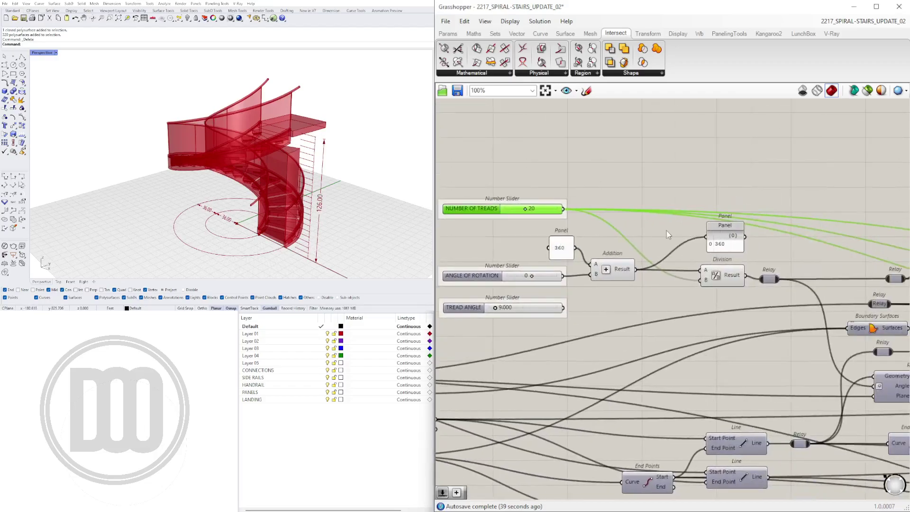
{"action": "right_click_drag", "start_coordinate": [637, 264], "coordinate": [664, 275]}
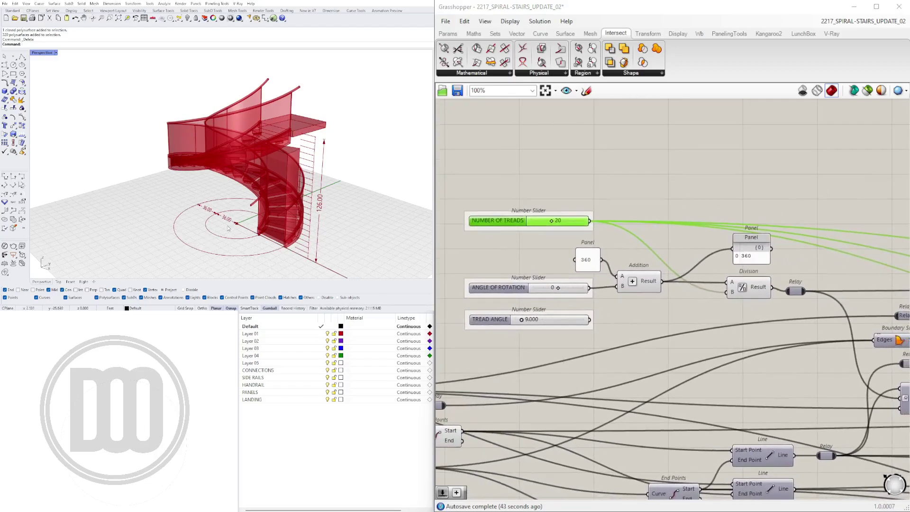
{"action": "right_click_drag", "start_coordinate": [249, 125], "coordinate": [306, 198]}
{"action": "right_click_drag", "start_coordinate": [168, 182], "coordinate": [261, 144]}
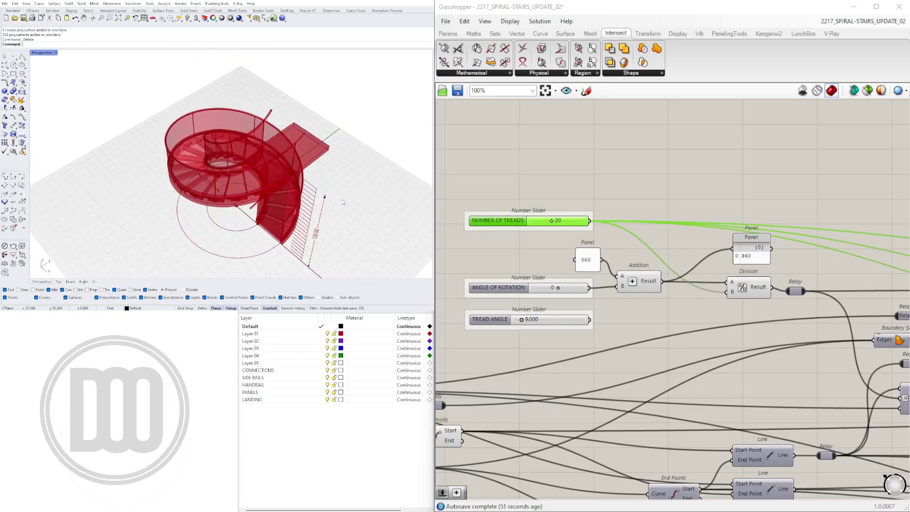
{"action": "right_click_drag", "start_coordinate": [330, 215], "coordinate": [331, 173]}
Step: Move the tread-count, rotation, Addition and Division components upward as a group, and connect the TREAD ANGLE slider to the relay in place of the Division result
{"action": "right_click_drag", "start_coordinate": [622, 314], "coordinate": [585, 299]}
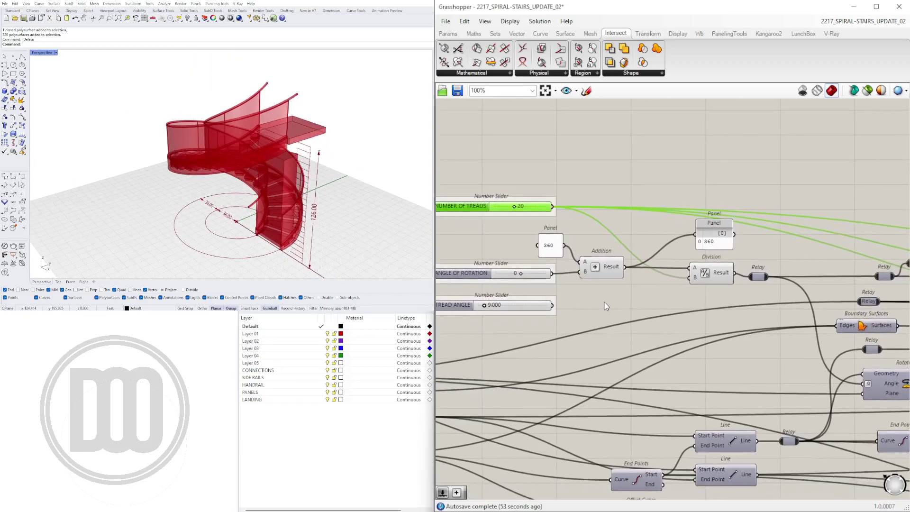
{"action": "right_click_drag", "start_coordinate": [700, 290], "coordinate": [732, 296]}
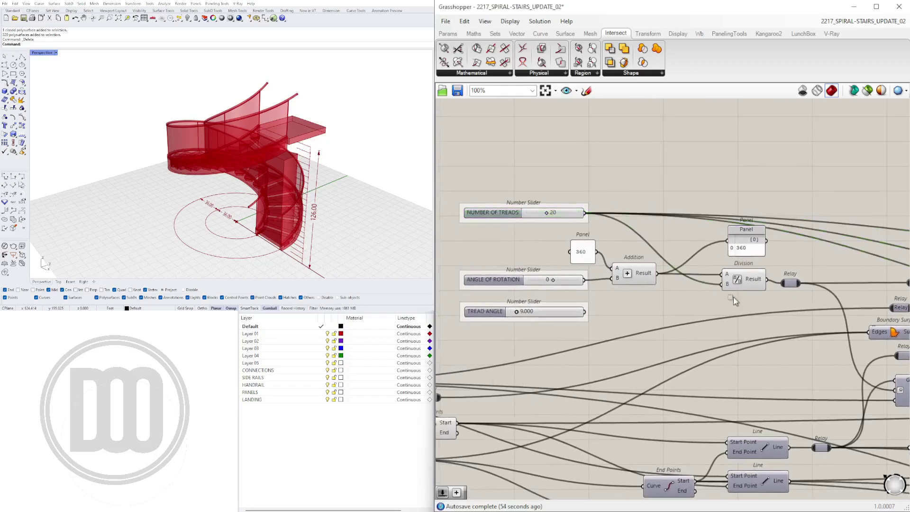
{"action": "left_click_drag", "start_coordinate": [733, 296], "coordinate": [513, 181]}
{"action": "left_click_drag", "start_coordinate": [513, 211], "coordinate": [501, 188]}
{"action": "left_click", "coordinate": [578, 334]}
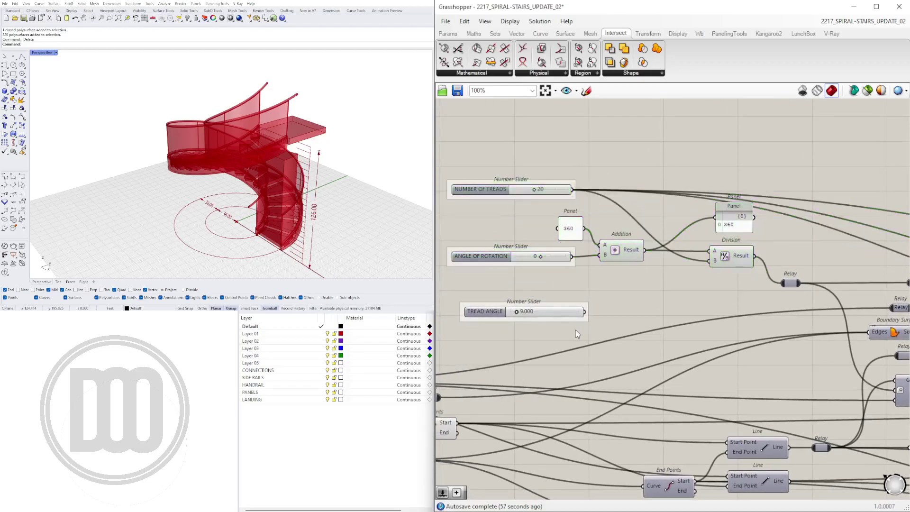
{"action": "left_click_drag", "start_coordinate": [585, 311], "coordinate": [782, 283]}
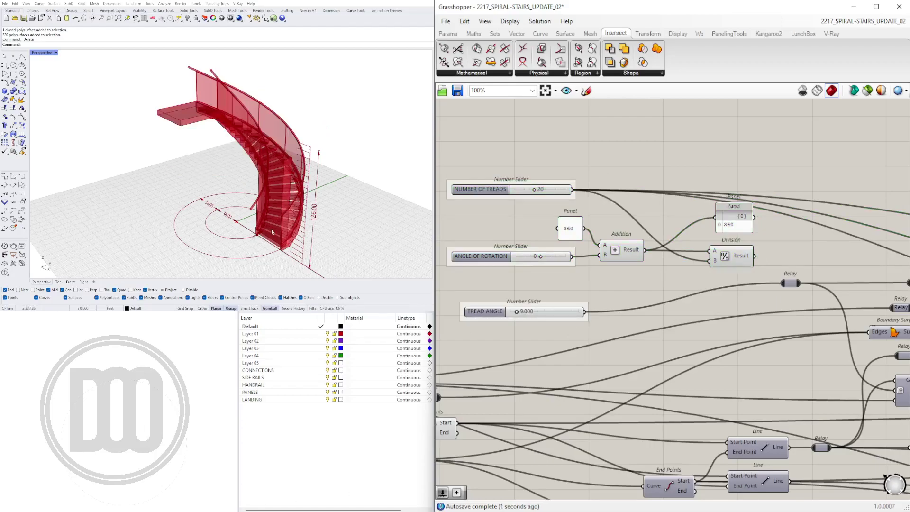
Step: Inspect the stair's lower treads, and raise the TREAD ANGLE slider to about 18.348
{"action": "scroll", "coordinate": [273, 232], "scroll_direction": "up", "scroll_amount": 5}
{"action": "scroll", "coordinate": [256, 227], "scroll_direction": "down", "scroll_amount": 8}
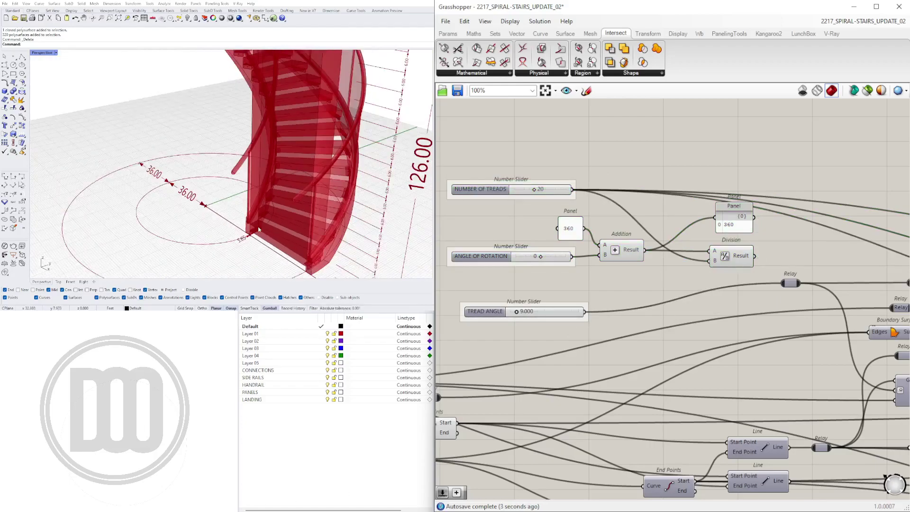
{"action": "right_click_drag", "start_coordinate": [260, 208], "coordinate": [300, 251]}
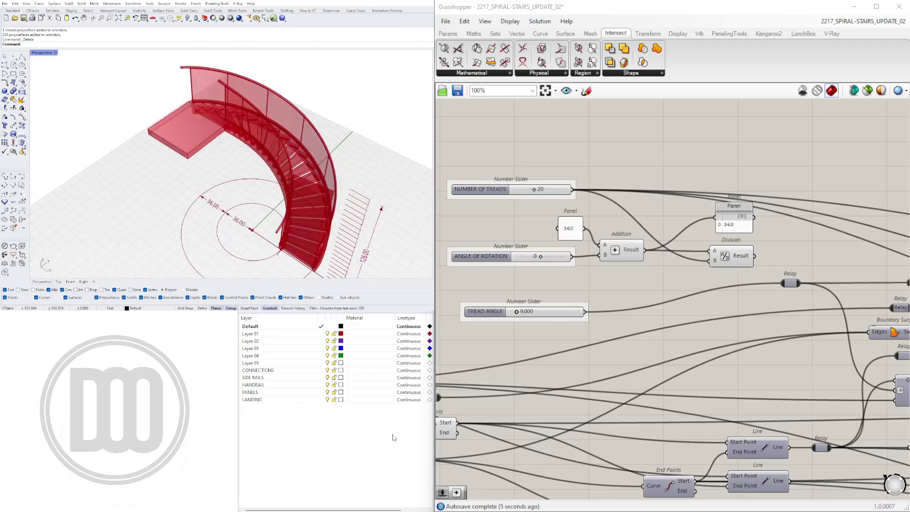
{"action": "scroll", "coordinate": [661, 217], "scroll_direction": "down", "scroll_amount": 1}
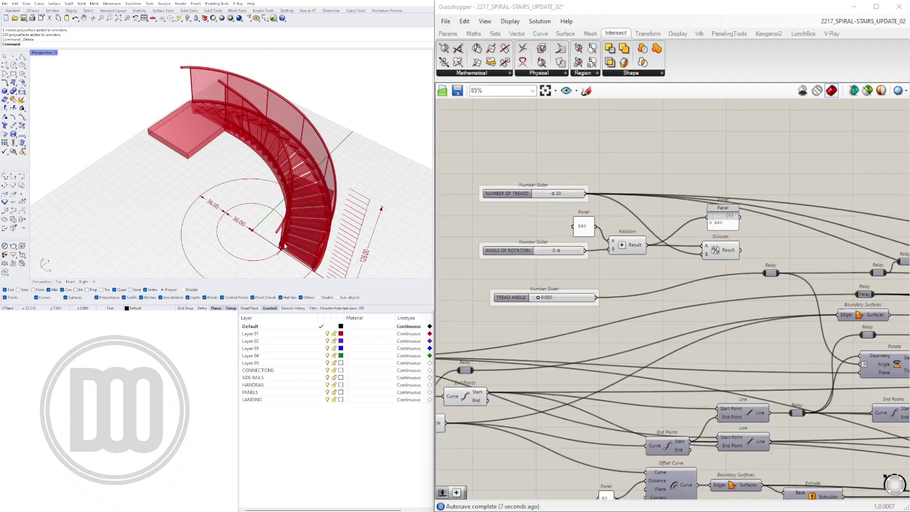
{"action": "scroll", "coordinate": [292, 248], "scroll_direction": "up", "scroll_amount": 5}
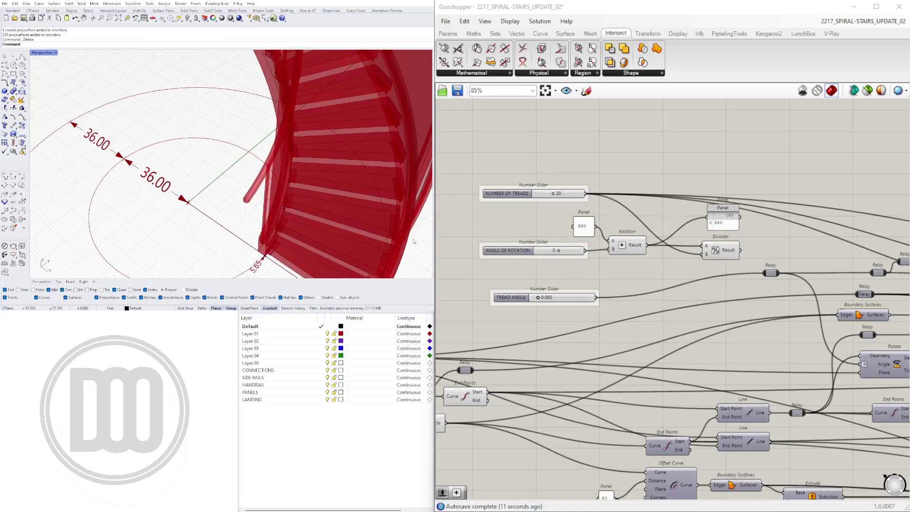
{"action": "scroll", "coordinate": [559, 275], "scroll_direction": "up", "scroll_amount": 3}
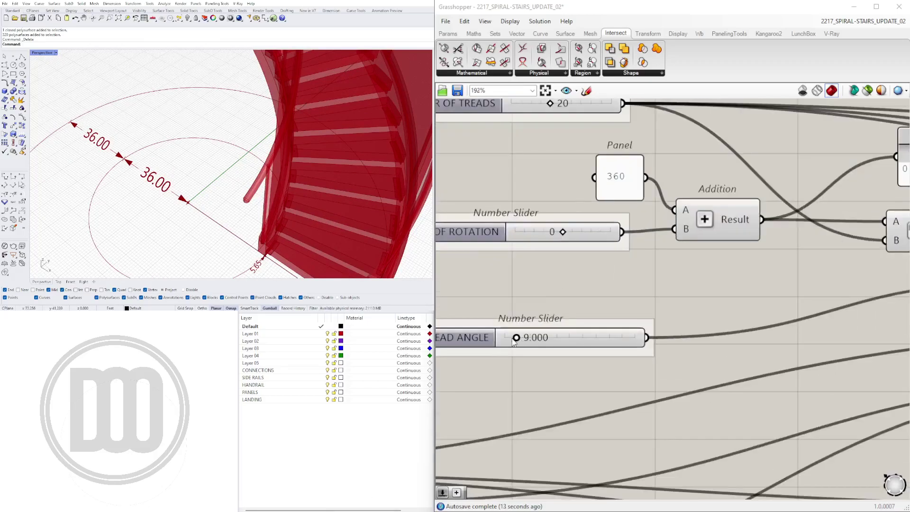
{"action": "scroll", "coordinate": [519, 335], "scroll_direction": "up", "scroll_amount": 3}
{"action": "left_click_drag", "start_coordinate": [519, 336], "coordinate": [540, 337]}
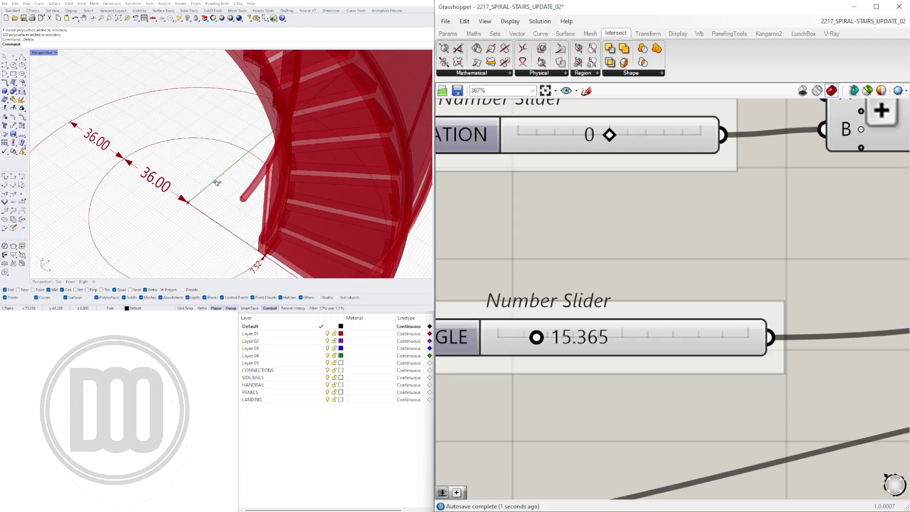
{"action": "left_click_drag", "start_coordinate": [216, 183], "coordinate": [212, 187]}
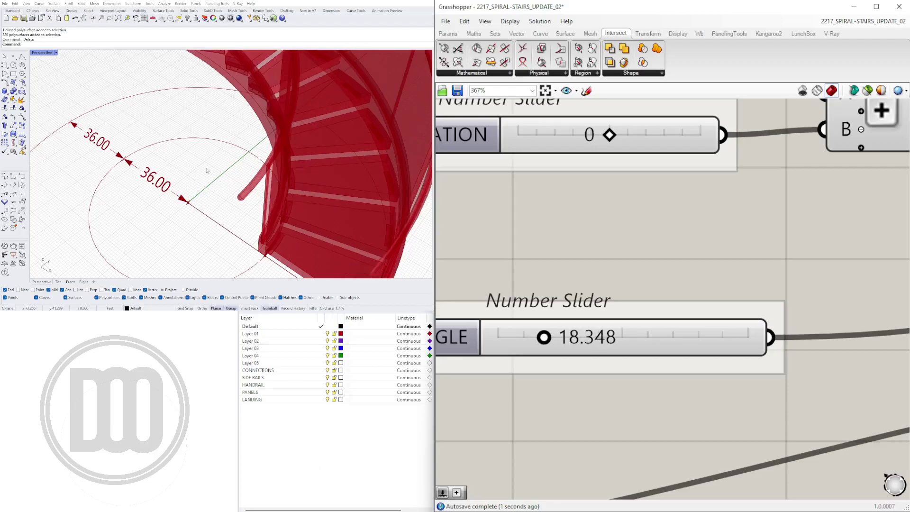
Step: Examine the more tightly wound stair from the side and from above, along with the sliders that drive it
{"action": "scroll", "coordinate": [207, 170], "scroll_direction": "down", "scroll_amount": 7}
{"action": "right_click_drag", "start_coordinate": [207, 171], "coordinate": [179, 141]}
{"action": "scroll", "coordinate": [194, 144], "scroll_direction": "up", "scroll_amount": 3}
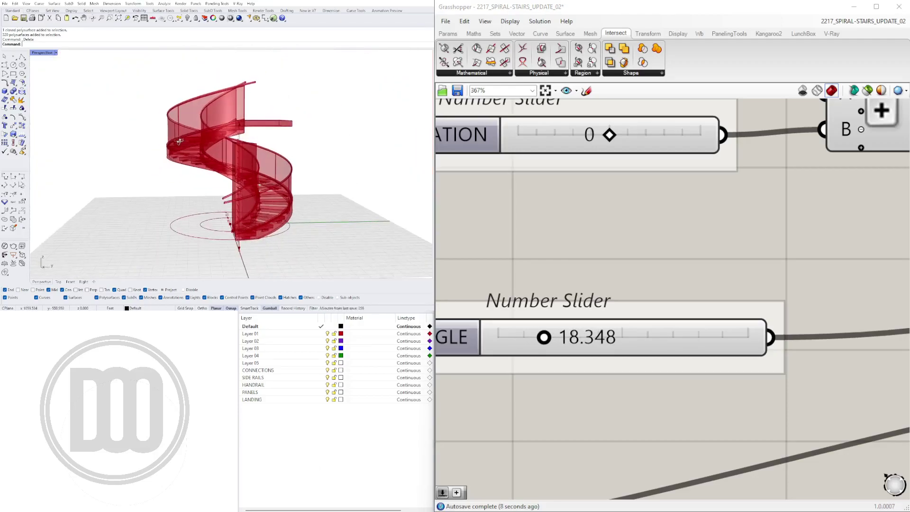
{"action": "scroll", "coordinate": [703, 183], "scroll_direction": "down", "scroll_amount": 5}
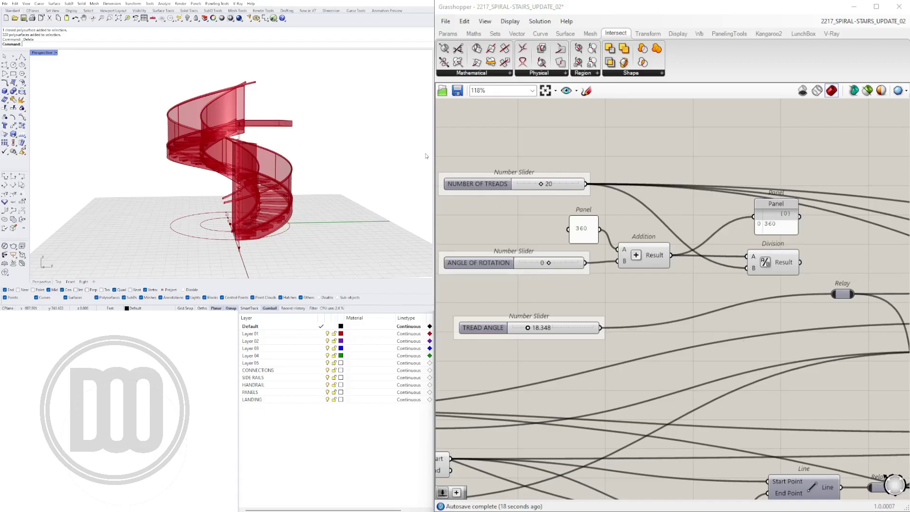
{"action": "right_click_drag", "start_coordinate": [353, 142], "coordinate": [287, 229]}
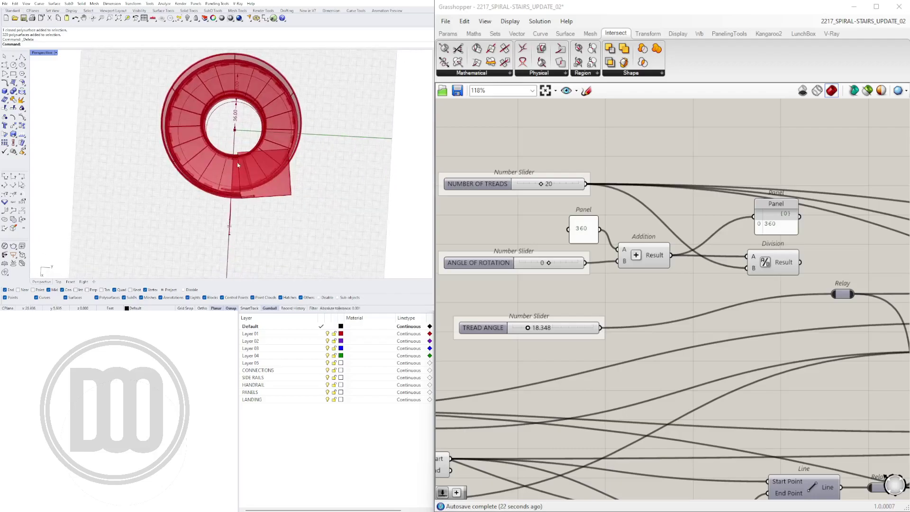
{"action": "right_click_drag", "start_coordinate": [252, 197], "coordinate": [271, 157]}
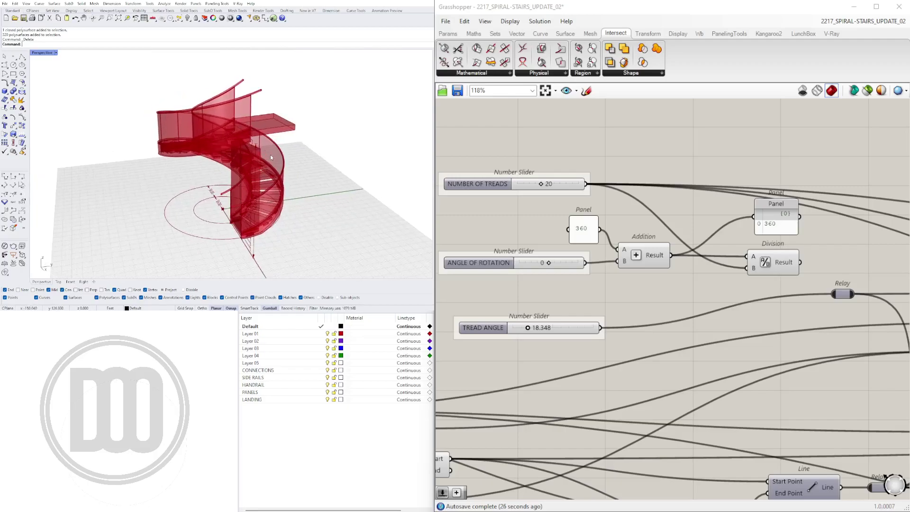
{"action": "scroll", "coordinate": [770, 276], "scroll_direction": "down", "scroll_amount": 3}
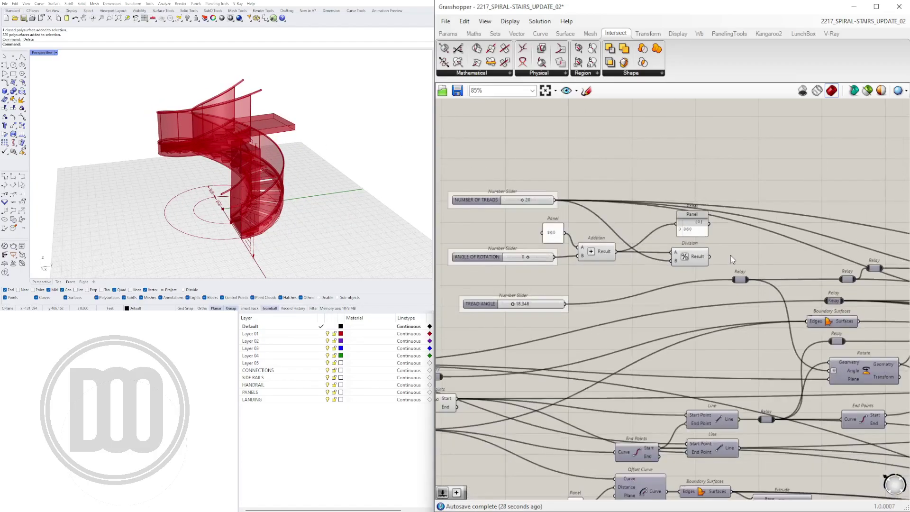
{"action": "scroll", "coordinate": [777, 275], "scroll_direction": "up", "scroll_amount": 4}
{"action": "scroll", "coordinate": [780, 276], "scroll_direction": "down", "scroll_amount": 2}
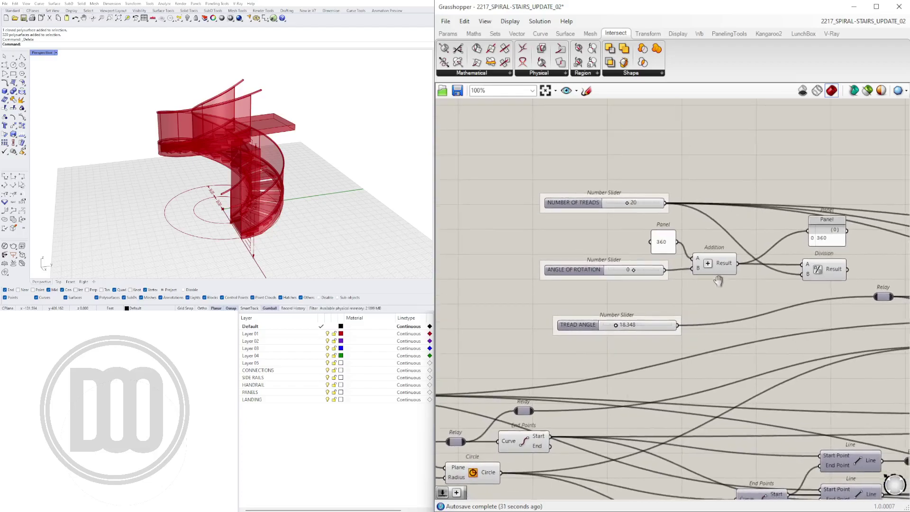
Step: Nudge the 360 panel slightly away from the Addition component, and select the ANGLE OF ROTATION slider
{"action": "scroll", "coordinate": [688, 266], "scroll_direction": "up", "scroll_amount": 4}
{"action": "mouse_move", "coordinate": [646, 246]}
{"action": "left_mouse_down"}
{"action": "mouse_move", "coordinate": [617, 241]}
{"action": "mouse_move", "coordinate": [635, 248]}
{"action": "left_mouse_up"}
{"action": "scroll", "coordinate": [617, 241], "scroll_direction": "down", "scroll_amount": 3}
{"action": "left_click", "coordinate": [619, 284]}
{"action": "scroll", "coordinate": [621, 242], "scroll_direction": "up", "scroll_amount": 3}
{"action": "scroll", "coordinate": [635, 247], "scroll_direction": "down", "scroll_amount": 1}
{"action": "left_click", "coordinate": [567, 311]}
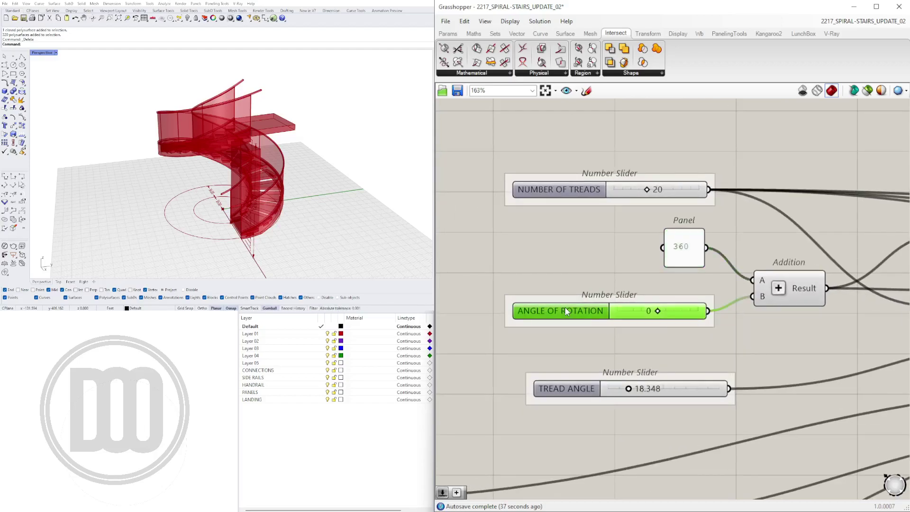
Step: Nudge the output panel above the Division component slightly closer to the Addition component
{"action": "right_click_drag", "start_coordinate": [687, 317], "coordinate": [520, 314]}
{"action": "scroll", "coordinate": [609, 296], "scroll_direction": "down", "scroll_amount": 1}
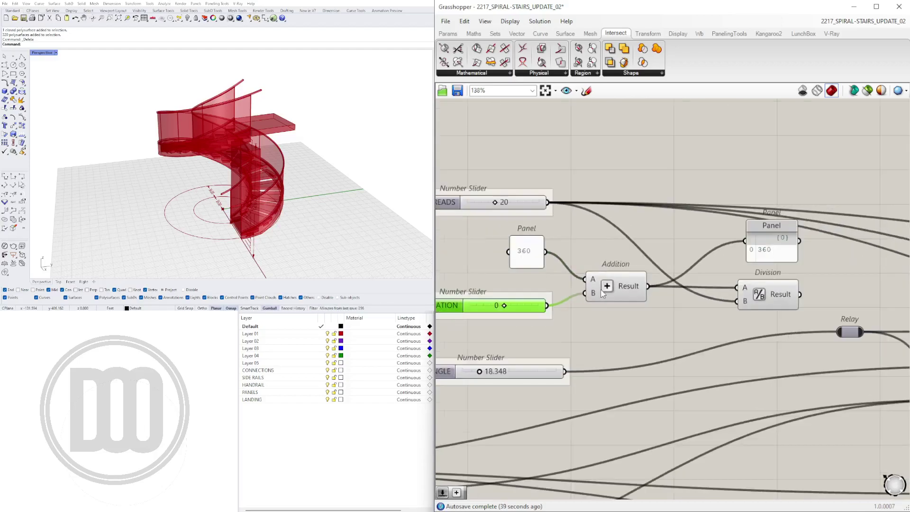
{"action": "left_click", "coordinate": [601, 289]}
{"action": "left_click_drag", "start_coordinate": [752, 257], "coordinate": [747, 254]}
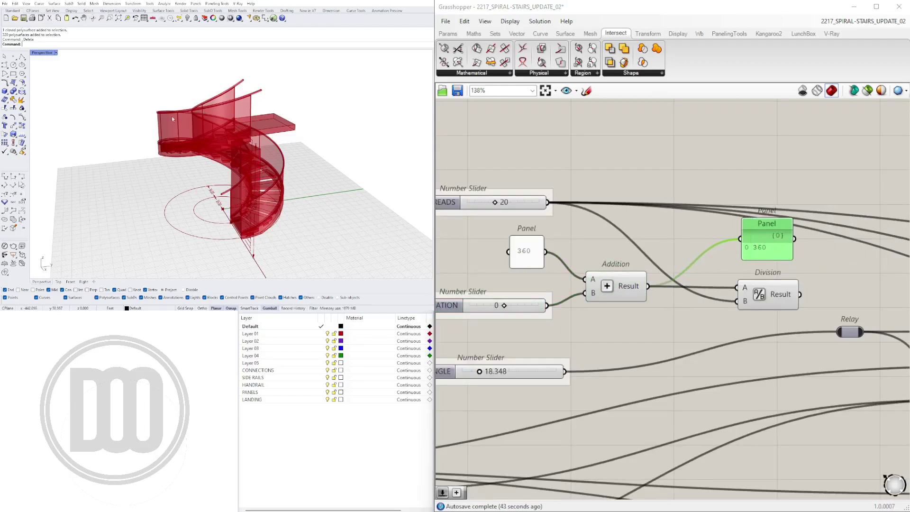
Step: Connect the Division result to the relay in place of the TREAD ANGLE slider, and check the Addition and Division wiring
{"action": "left_click", "coordinate": [619, 284]}
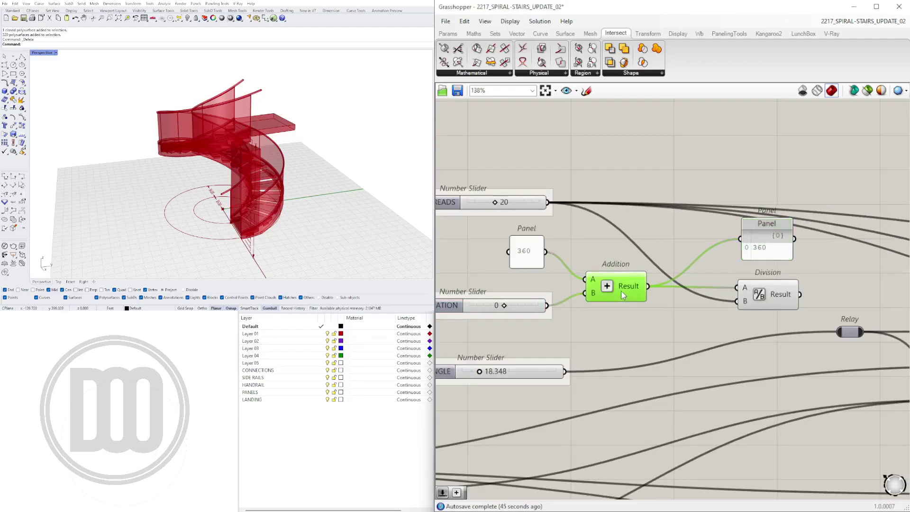
{"action": "left_click", "coordinate": [789, 296]}
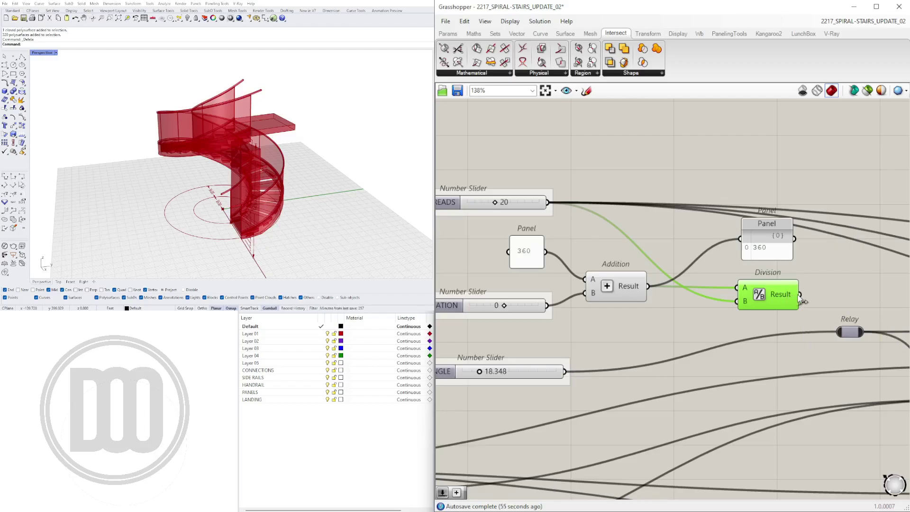
{"action": "left_click_drag", "start_coordinate": [801, 294], "coordinate": [830, 336]}
{"action": "right_click_drag", "start_coordinate": [480, 208], "coordinate": [616, 174]}
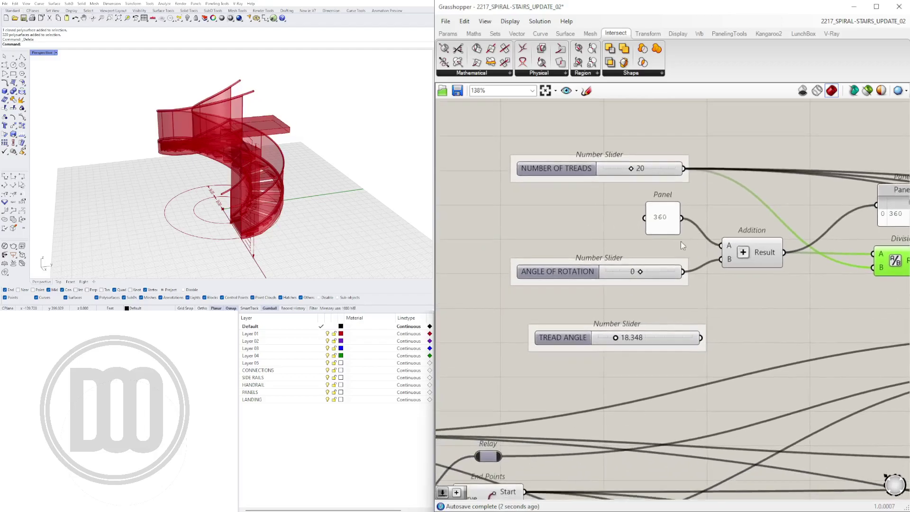
{"action": "right_click_drag", "start_coordinate": [681, 245], "coordinate": [606, 258]}
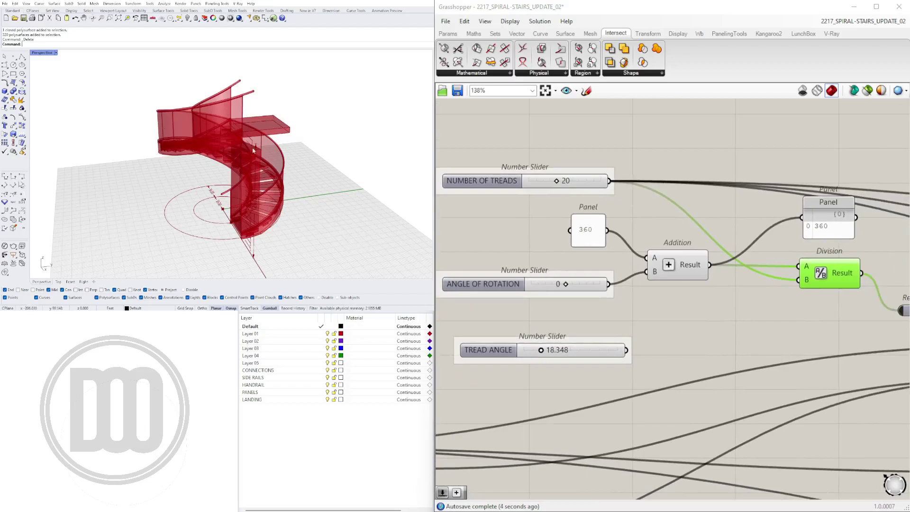
{"action": "right_click_drag", "start_coordinate": [820, 291], "coordinate": [751, 295]}
{"action": "scroll", "coordinate": [763, 297], "scroll_direction": "down", "scroll_amount": 2}
{"action": "right_click_drag", "start_coordinate": [699, 329], "coordinate": [616, 314]}
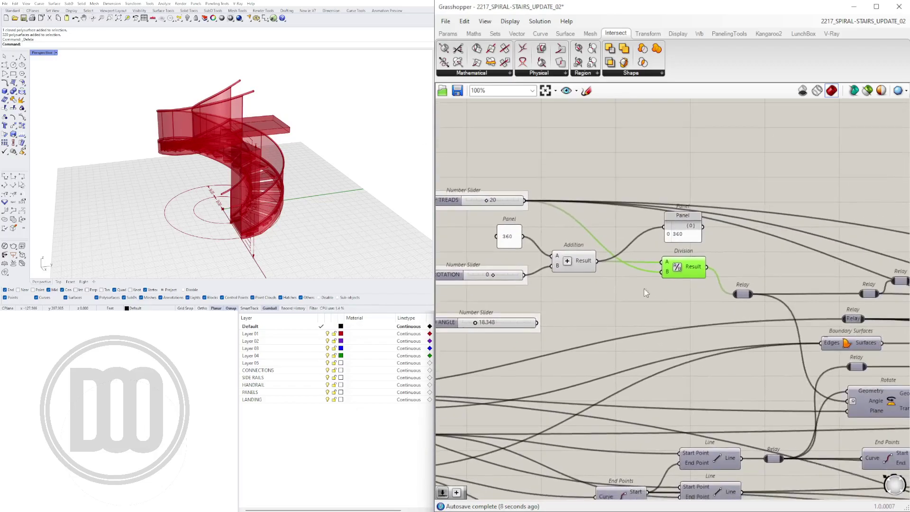
{"action": "right_click_drag", "start_coordinate": [678, 242], "coordinate": [758, 261]}
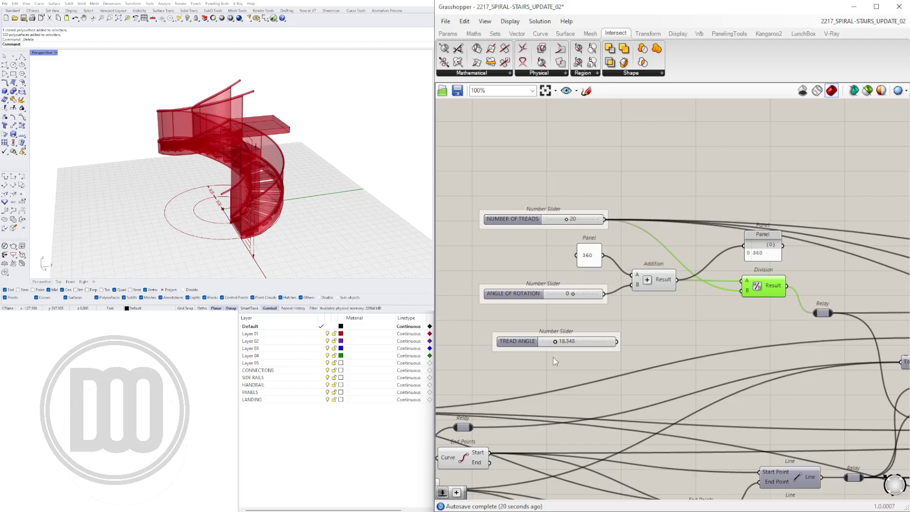
Step: Switch the preview of the Boundary Surfaces component after Offset Curve on and off to identify its surface in the model
{"action": "left_click", "coordinate": [517, 340]}
{"action": "right_click_drag", "start_coordinate": [611, 348], "coordinate": [583, 298]}
{"action": "scroll", "coordinate": [581, 280], "scroll_direction": "down", "scroll_amount": 2}
{"action": "right_click_drag", "start_coordinate": [682, 321], "coordinate": [582, 255]}
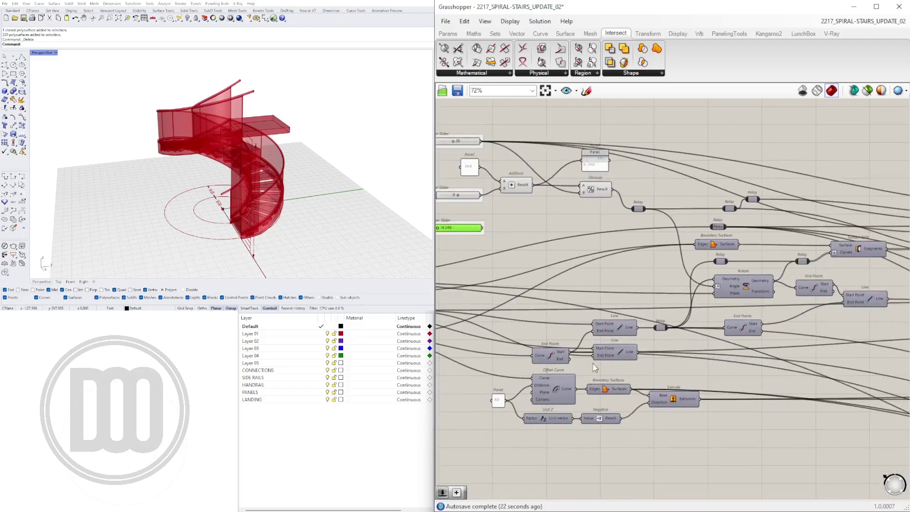
{"action": "scroll", "coordinate": [773, 280], "scroll_direction": "down", "scroll_amount": 3}
{"action": "right_click_drag", "start_coordinate": [595, 368], "coordinate": [651, 328]}
{"action": "scroll", "coordinate": [713, 288], "scroll_direction": "up", "scroll_amount": 6}
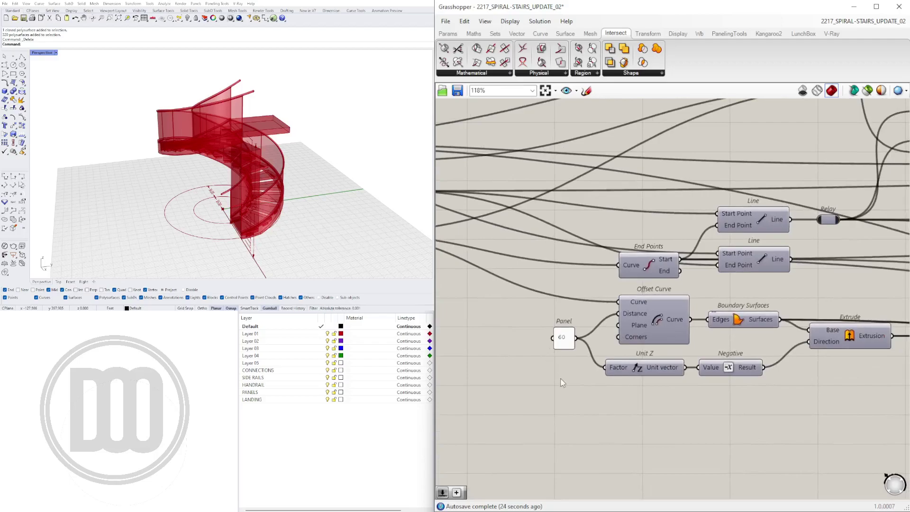
{"action": "left_click", "coordinate": [740, 320]}
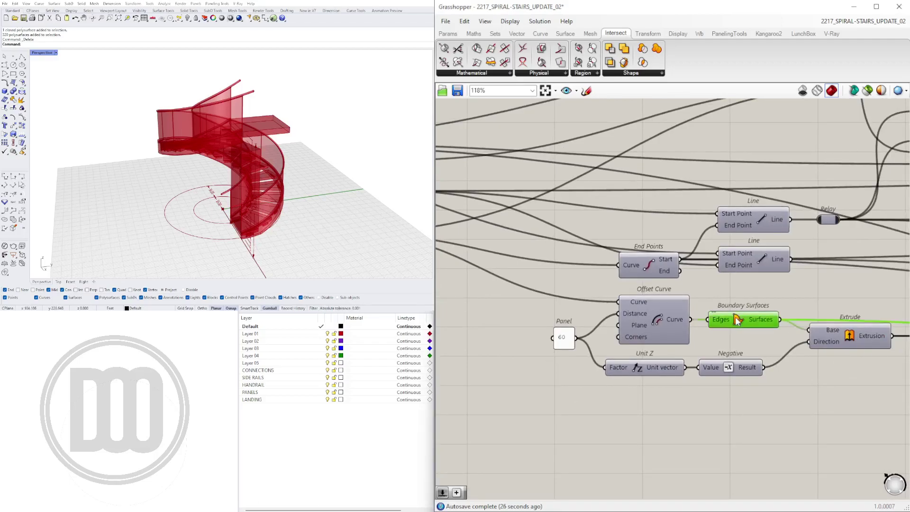
{"action": "right_click", "coordinate": [713, 317]}
{"action": "left_click", "coordinate": [729, 333]}
{"action": "right_click", "coordinate": [738, 328]}
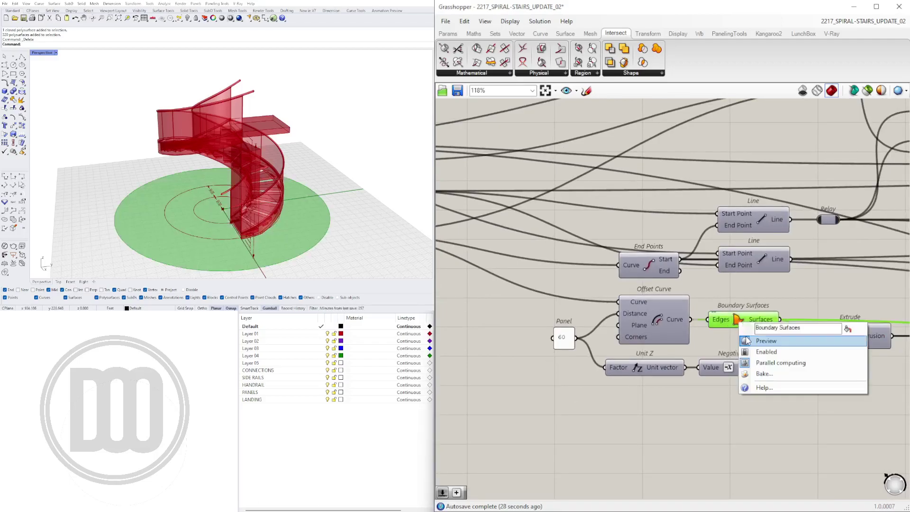
{"action": "left_click", "coordinate": [752, 342]}
Step: Move the tread extrusion, side rail extrusion, side rail connection and tread height sliders slightly upward as a group
{"action": "scroll", "coordinate": [662, 242], "scroll_direction": "down", "scroll_amount": 8}
{"action": "scroll", "coordinate": [661, 241], "scroll_direction": "up", "scroll_amount": 10}
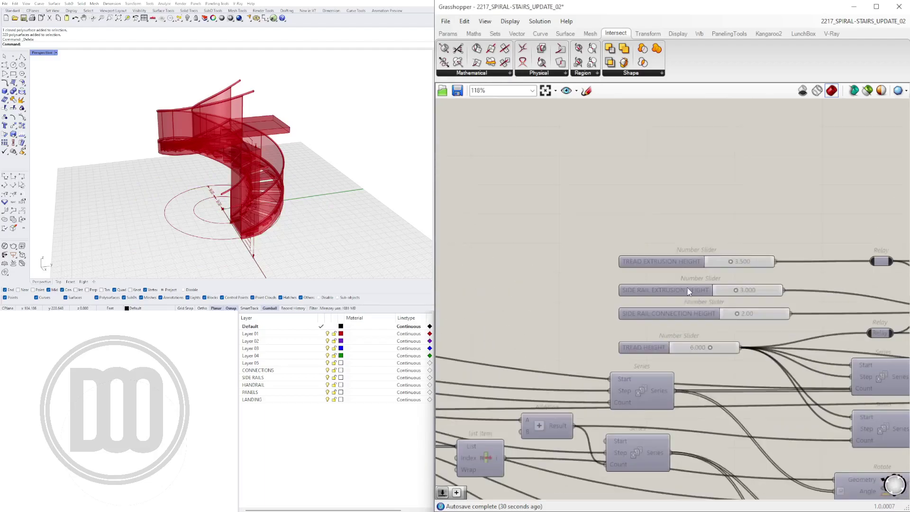
{"action": "left_click_drag", "start_coordinate": [681, 139], "coordinate": [586, 389]}
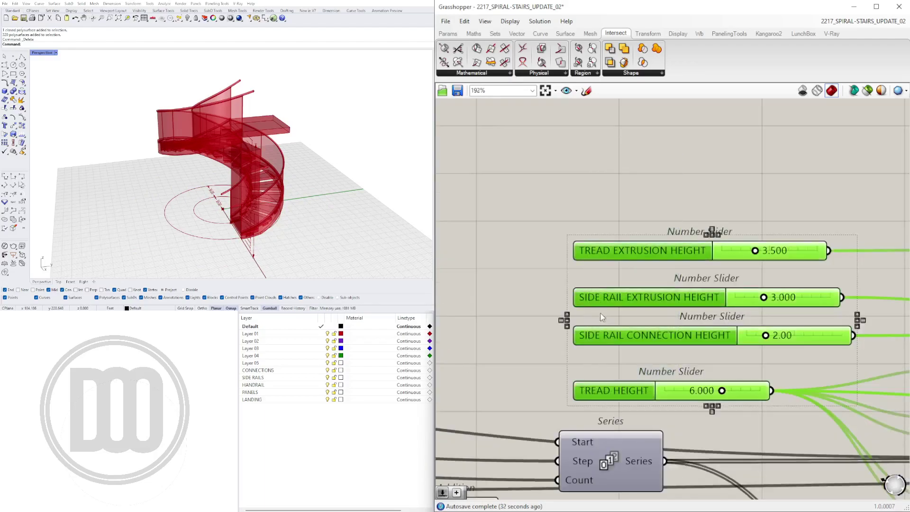
{"action": "left_click_drag", "start_coordinate": [605, 248], "coordinate": [597, 222]}
{"action": "left_click", "coordinate": [639, 156]}
Step: Bring the treads into close view and raise the TREAD EXTRUSION HEIGHT slider to 4.440
{"action": "scroll", "coordinate": [258, 203], "scroll_direction": "up", "scroll_amount": 5}
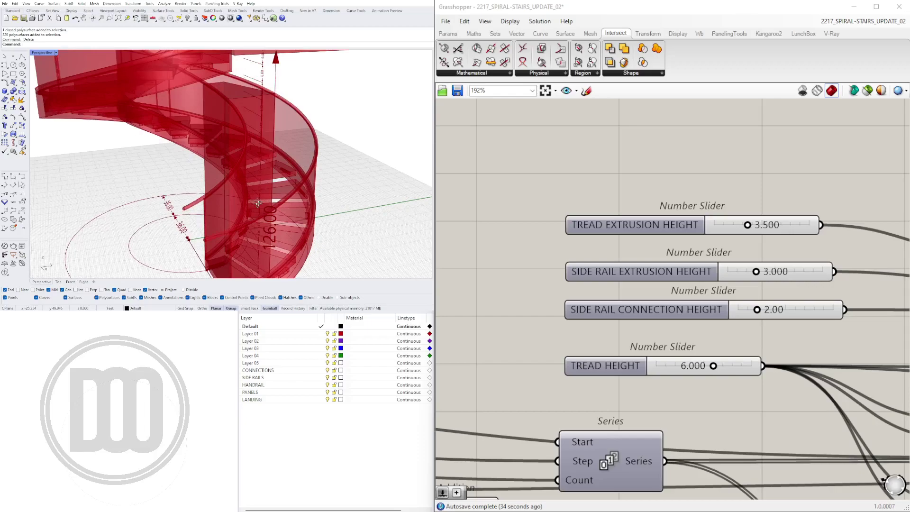
{"action": "right_click_drag", "start_coordinate": [291, 213], "coordinate": [250, 127]}
{"action": "scroll", "coordinate": [269, 200], "scroll_direction": "up", "scroll_amount": 6}
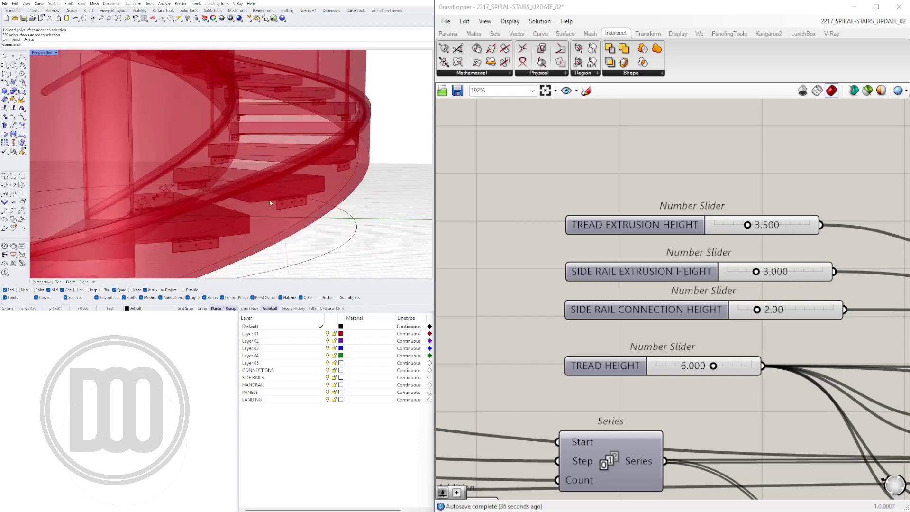
{"action": "scroll", "coordinate": [252, 183], "scroll_direction": "down", "scroll_amount": 5}
{"action": "scroll", "coordinate": [250, 179], "scroll_direction": "up", "scroll_amount": 5}
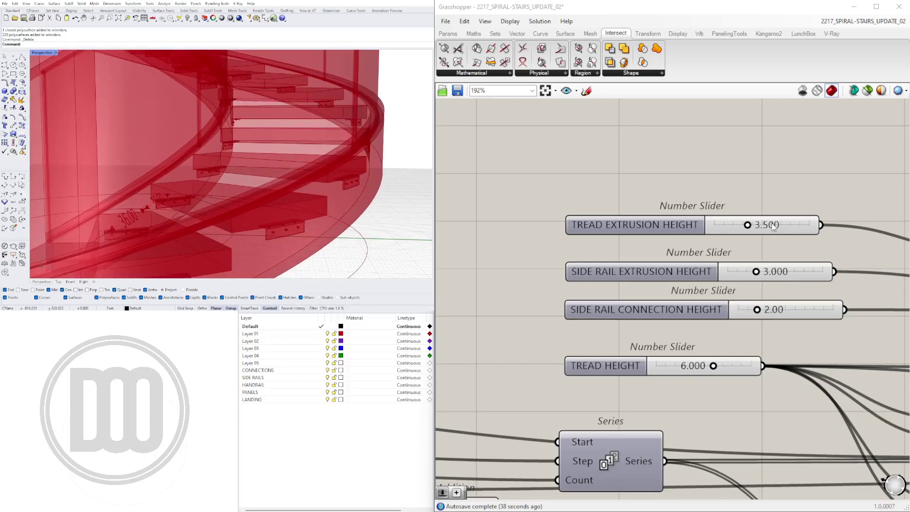
{"action": "left_click_drag", "start_coordinate": [748, 225], "coordinate": [758, 229]}
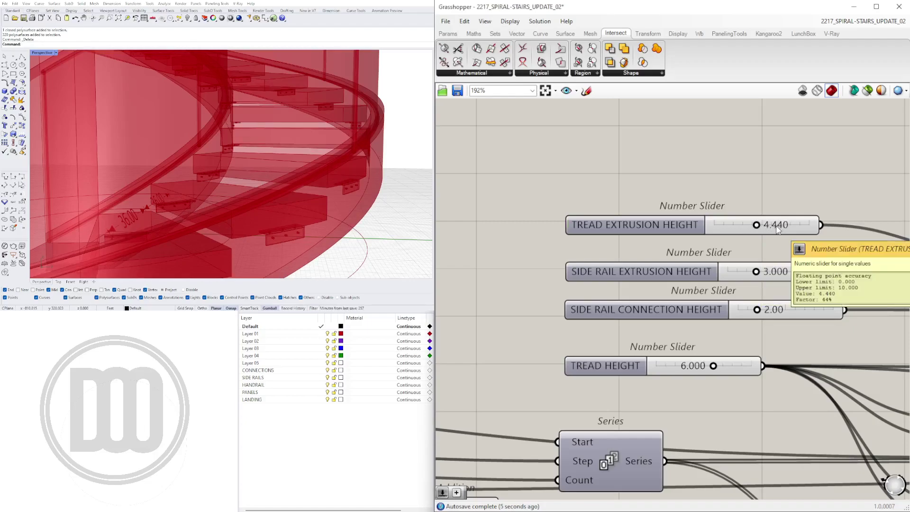
Step: Set the TREAD EXTRUSION HEIGHT slider to 10 to test very thick treads
{"action": "double_click", "coordinate": [777, 225]}
{"action": "type", "text": "10"}
{"action": "key", "text": "Return"}
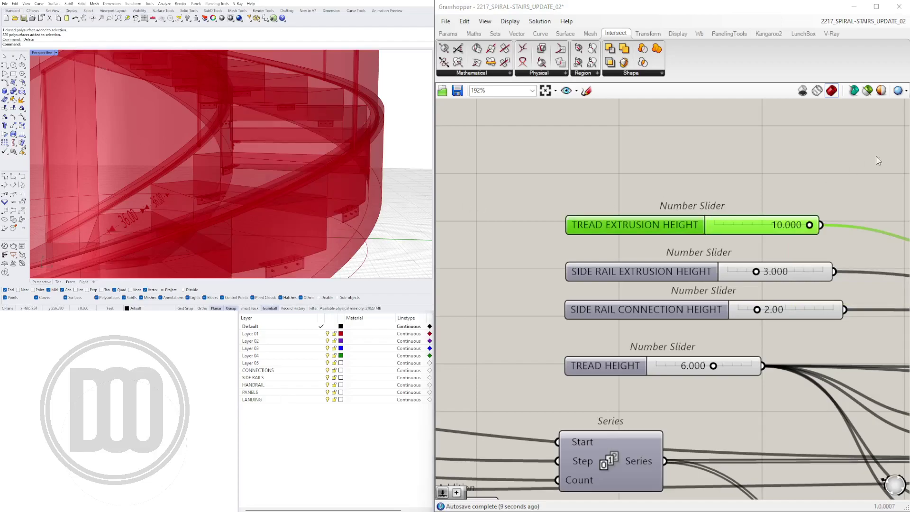
Step: Set the TREAD EXTRUSION HEIGHT slider to 3
{"action": "double_click", "coordinate": [793, 225]}
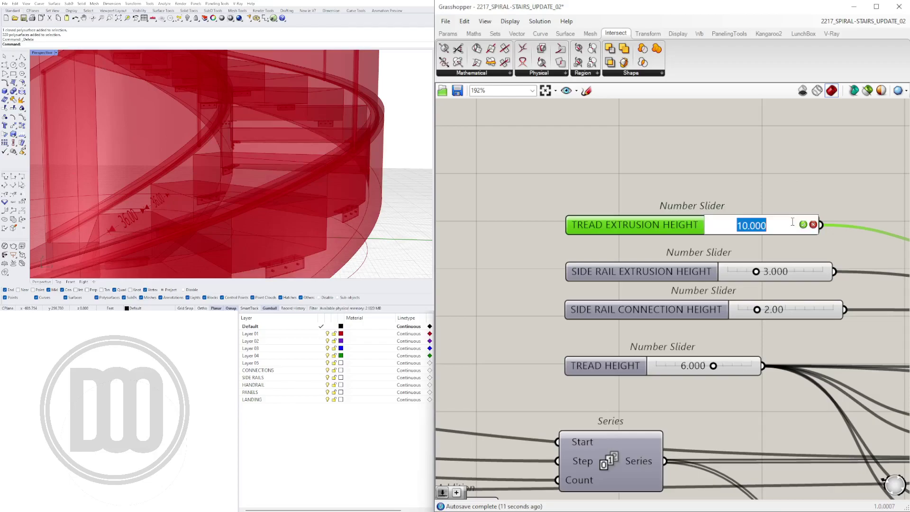
{"action": "type", "text": "3"}
{"action": "key", "text": "Return"}
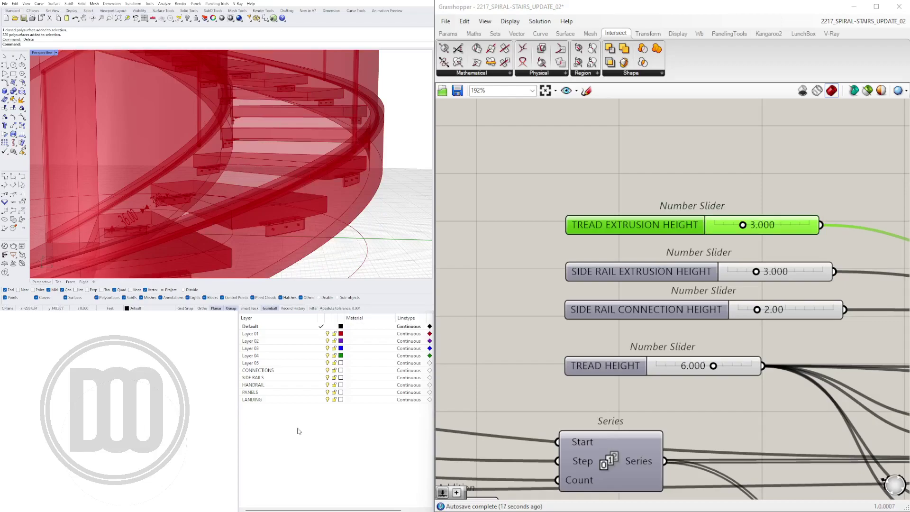
Step: Shift the TREAD and SIDE RAIL EXTRUSION HEIGHT sliders slightly up the canvas, and lower the SIDE RAIL EXTRUSION HEIGHT value to 1.602
{"action": "left_click_drag", "start_coordinate": [685, 229], "coordinate": [688, 220]}
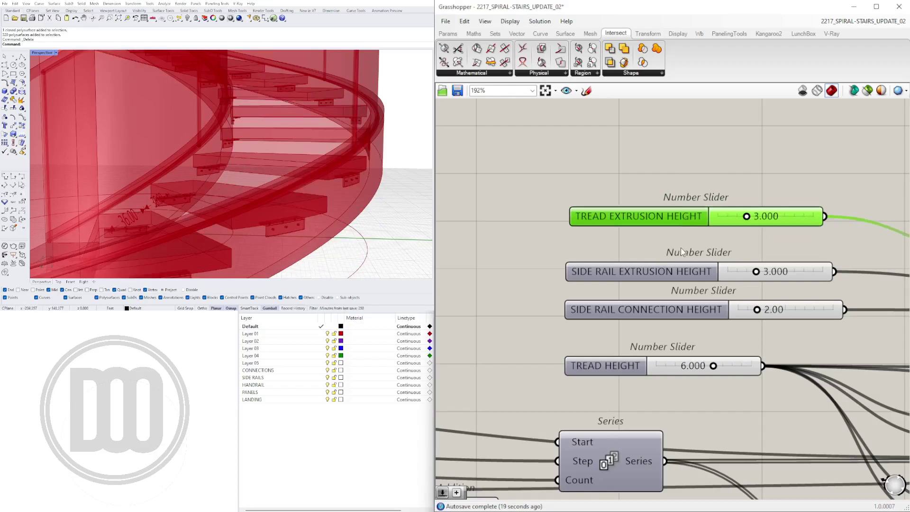
{"action": "left_click_drag", "start_coordinate": [685, 279], "coordinate": [684, 272]}
{"action": "scroll", "coordinate": [269, 134], "scroll_direction": "down", "scroll_amount": 5}
{"action": "right_click_drag", "start_coordinate": [199, 142], "coordinate": [268, 169]}
{"action": "scroll", "coordinate": [269, 180], "scroll_direction": "up", "scroll_amount": 5}
{"action": "right_click_drag", "start_coordinate": [250, 213], "coordinate": [236, 197]}
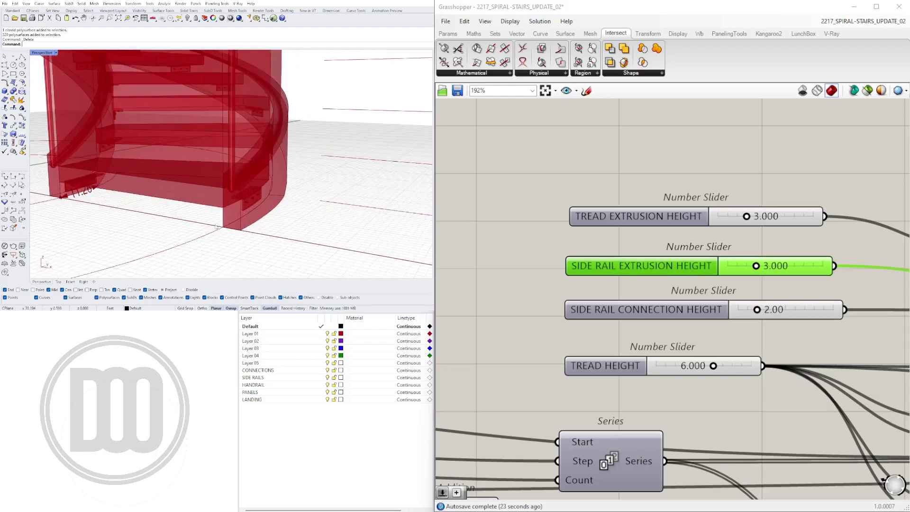
{"action": "scroll", "coordinate": [743, 264], "scroll_direction": "up", "scroll_amount": 5}
{"action": "left_click_drag", "start_coordinate": [728, 256], "coordinate": [693, 252]}
{"action": "right_click_drag", "start_coordinate": [234, 189], "coordinate": [273, 171]}
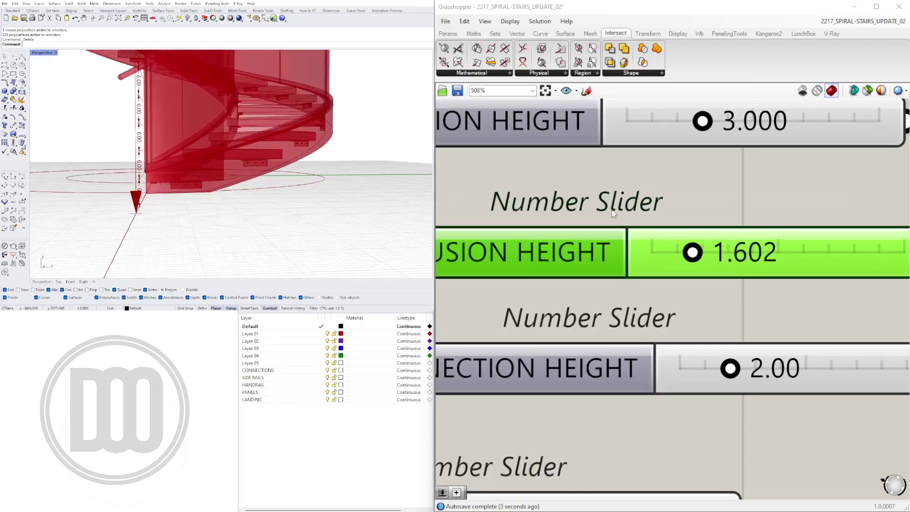
Step: Reduce the SIDE RAIL EXTRUSION HEIGHT slider to 0 and inspect the lower side rail edge against the treads
{"action": "left_click_drag", "start_coordinate": [706, 256], "coordinate": [659, 256]}
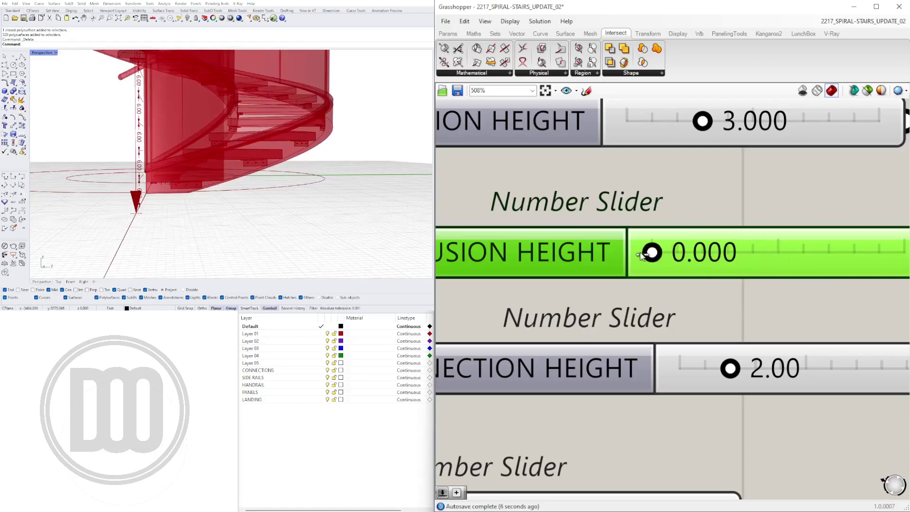
{"action": "right_click_drag", "start_coordinate": [204, 209], "coordinate": [189, 187]}
{"action": "scroll", "coordinate": [252, 169], "scroll_direction": "up", "scroll_amount": 3}
{"action": "right_click_drag", "start_coordinate": [252, 169], "coordinate": [216, 175]}
{"action": "scroll", "coordinate": [213, 175], "scroll_direction": "down", "scroll_amount": 2}
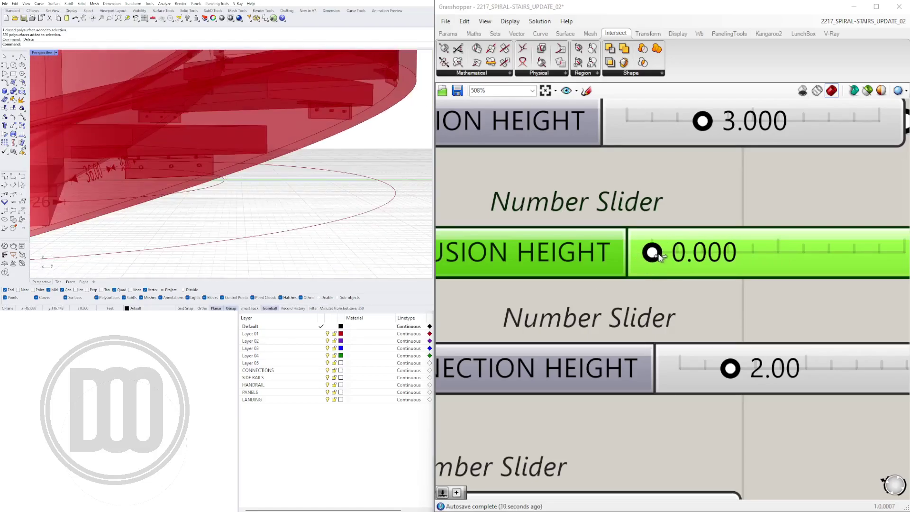
Step: Raise the SIDE RAIL EXTRUSION HEIGHT slider to 1.378
{"action": "left_click_drag", "start_coordinate": [659, 256], "coordinate": [690, 256]}
{"action": "scroll", "coordinate": [237, 150], "scroll_direction": "down", "scroll_amount": 5}
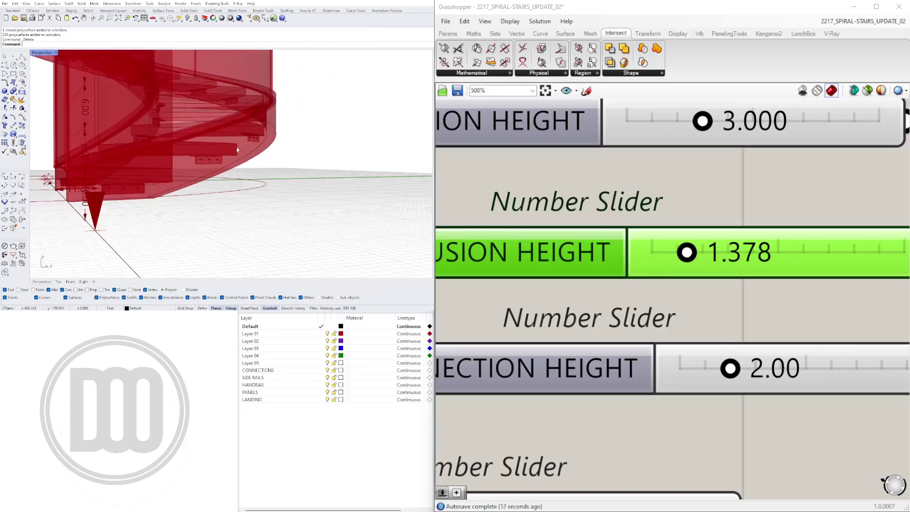
{"action": "scroll", "coordinate": [238, 149], "scroll_direction": "down", "scroll_amount": 3}
{"action": "scroll", "coordinate": [711, 256], "scroll_direction": "down", "scroll_amount": 4}
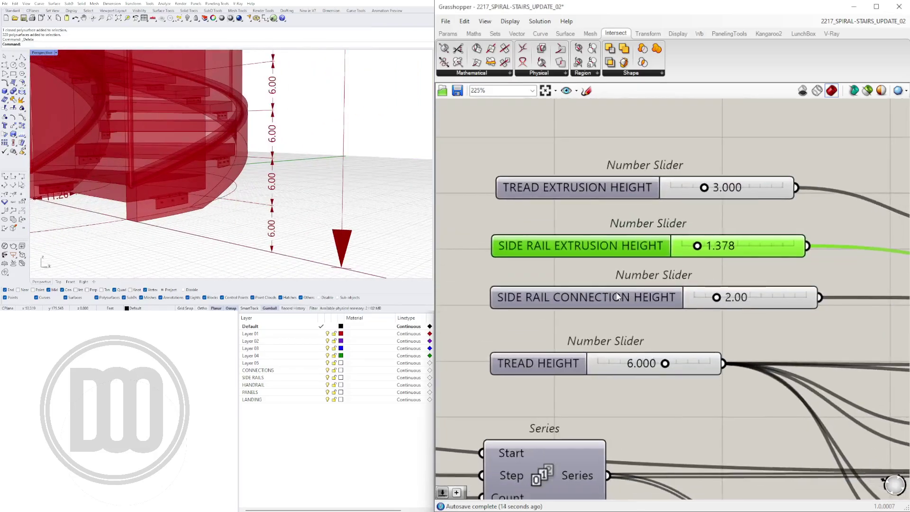
Step: Move the SIDE RAIL CONNECTION HEIGHT slider slightly down the canvas and raise its value to 3.11
{"action": "left_click_drag", "start_coordinate": [617, 297], "coordinate": [615, 309]}
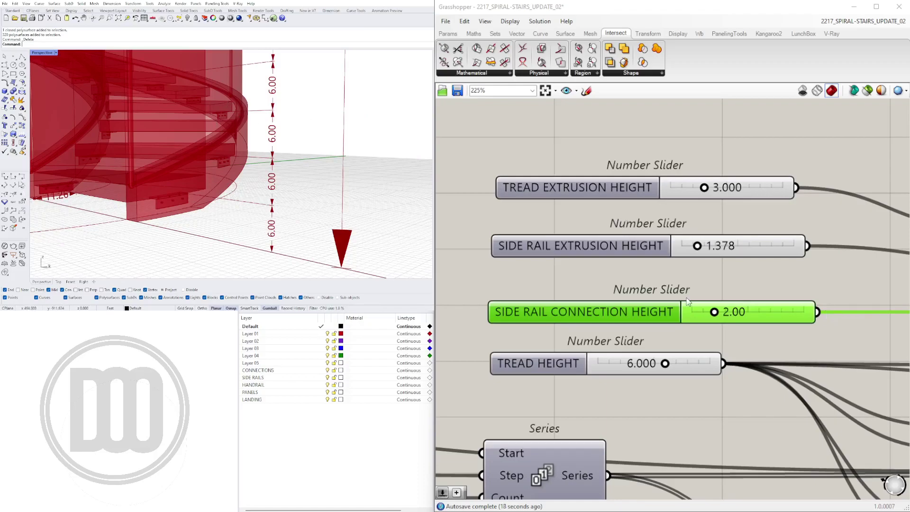
{"action": "left_click_drag", "start_coordinate": [715, 314], "coordinate": [727, 311]}
{"action": "left_click", "coordinate": [91, 173]}
{"action": "scroll", "coordinate": [92, 173], "scroll_direction": "down", "scroll_amount": 8}
{"action": "right_click_drag", "start_coordinate": [91, 173], "coordinate": [113, 193]}
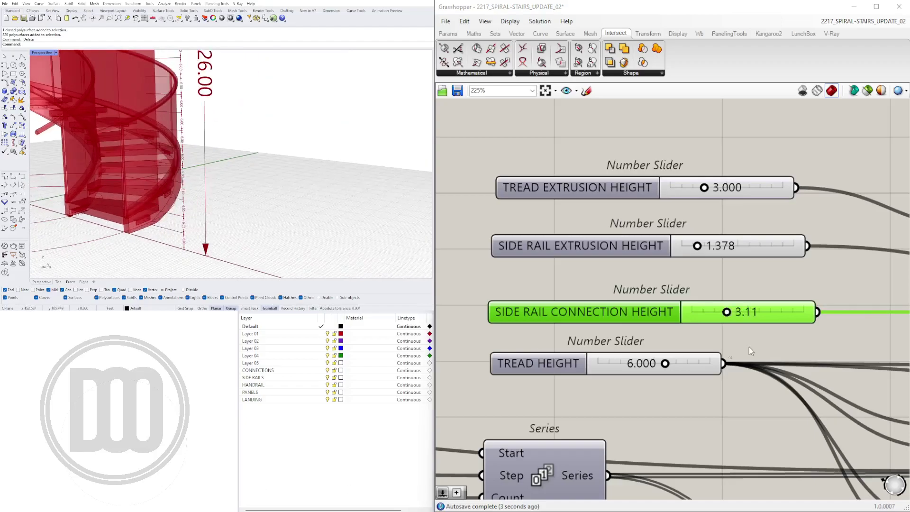
Step: Bring the staircase's height dimensions into view and set the TREAD HEIGHT slider to 7
{"action": "scroll", "coordinate": [304, 142], "scroll_direction": "down", "scroll_amount": 5}
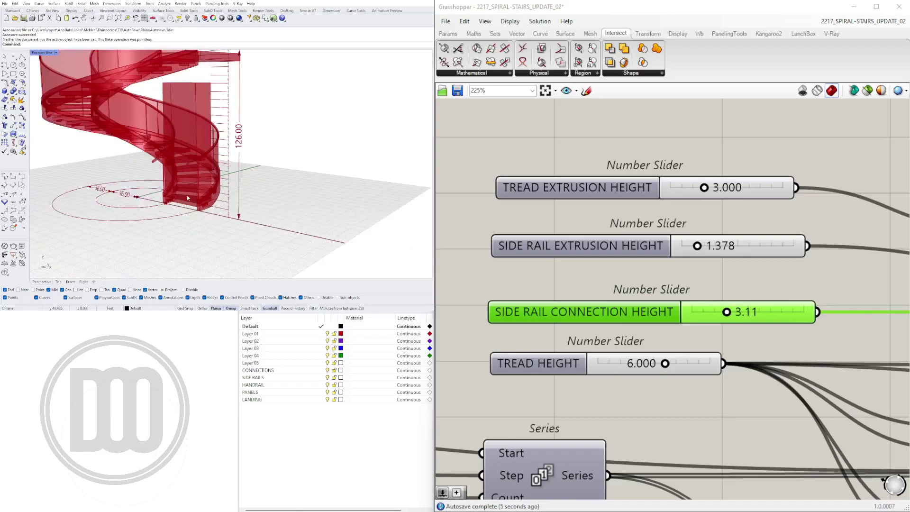
{"action": "right_click_drag", "start_coordinate": [294, 113], "coordinate": [317, 122]}
{"action": "scroll", "coordinate": [318, 122], "scroll_direction": "up", "scroll_amount": 5}
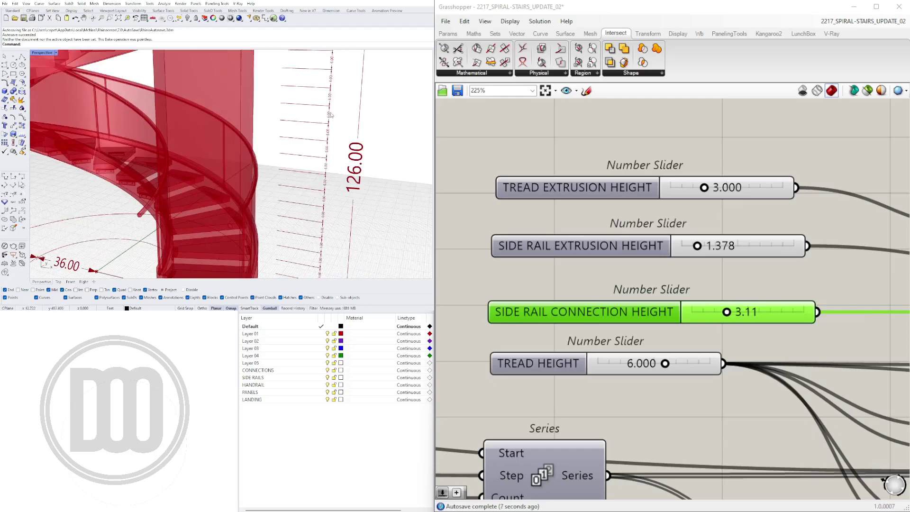
{"action": "scroll", "coordinate": [331, 115], "scroll_direction": "down", "scroll_amount": 5}
{"action": "double_click", "coordinate": [644, 363]}
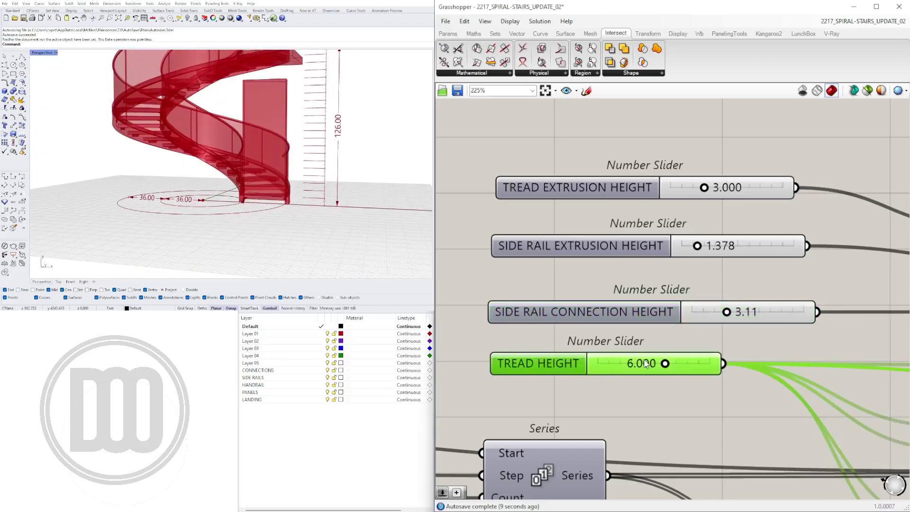
{"action": "type", "text": "7"}
{"action": "key", "text": "Return"}
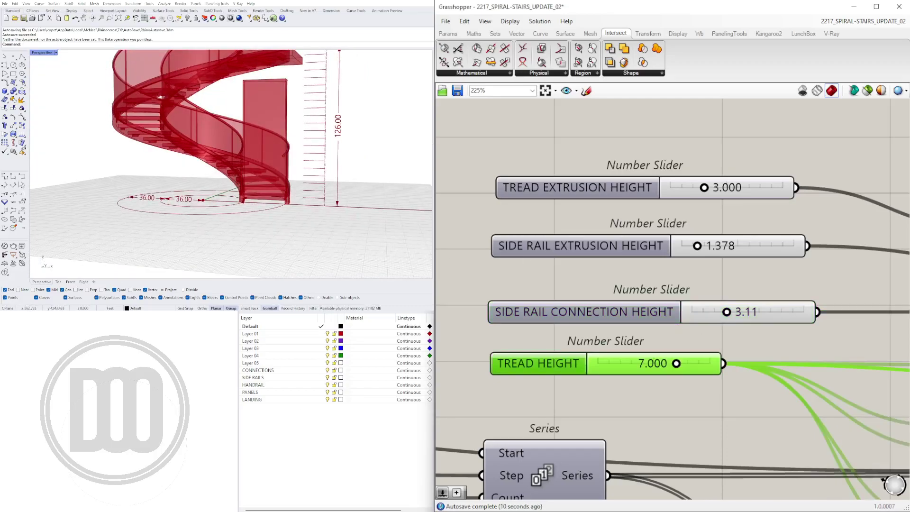
Step: Examine the individual riser dimensions, the overall height dimension and the stretched staircase from near and far
{"action": "scroll", "coordinate": [323, 164], "scroll_direction": "up", "scroll_amount": 7}
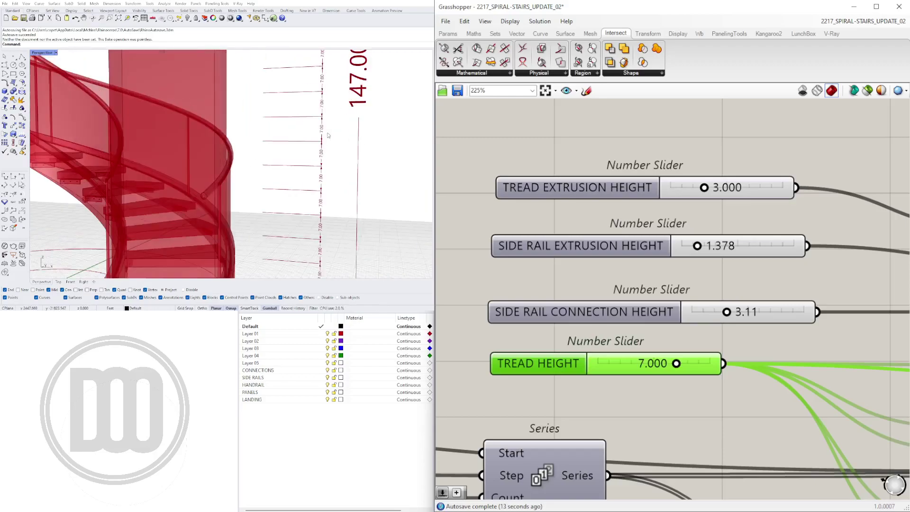
{"action": "scroll", "coordinate": [320, 164], "scroll_direction": "down", "scroll_amount": 9}
{"action": "scroll", "coordinate": [321, 164], "scroll_direction": "up", "scroll_amount": 2}
{"action": "mouse_move", "coordinate": [319, 165]}
{"action": "right_mouse_down"}
{"action": "mouse_move", "coordinate": [285, 199]}
{"action": "mouse_move", "coordinate": [237, 166]}
{"action": "mouse_move", "coordinate": [322, 165]}
{"action": "right_mouse_up"}
{"action": "scroll", "coordinate": [295, 196], "scroll_direction": "up", "scroll_amount": 4}
{"action": "scroll", "coordinate": [295, 199], "scroll_direction": "down", "scroll_amount": 4}
{"action": "right_click_drag", "start_coordinate": [295, 199], "coordinate": [295, 181], "text": "shift"}
{"action": "scroll", "coordinate": [318, 179], "scroll_direction": "up", "scroll_amount": 4}
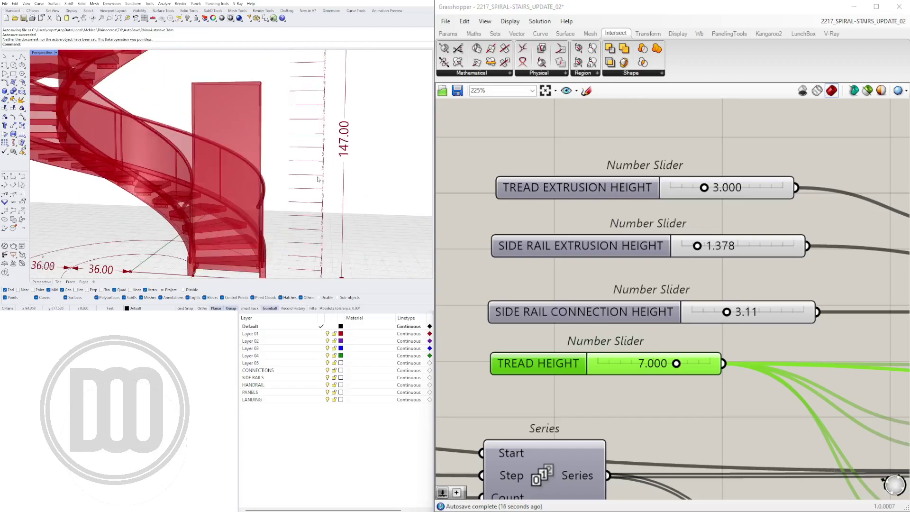
{"action": "scroll", "coordinate": [161, 156], "scroll_direction": "down", "scroll_amount": 5}
{"action": "mouse_move", "coordinate": [162, 155]}
{"action": "right_mouse_down"}
{"action": "mouse_move", "coordinate": [199, 204]}
{"action": "mouse_move", "coordinate": [145, 155]}
{"action": "right_mouse_up"}
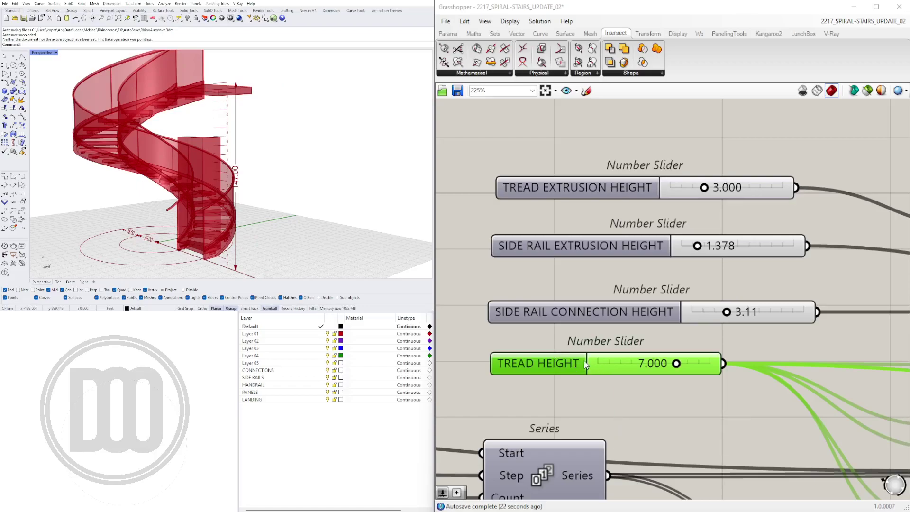
Step: Set the TREAD HEIGHT slider to 6 and view the whole staircase with its overall dimension
{"action": "double_click", "coordinate": [681, 369]}
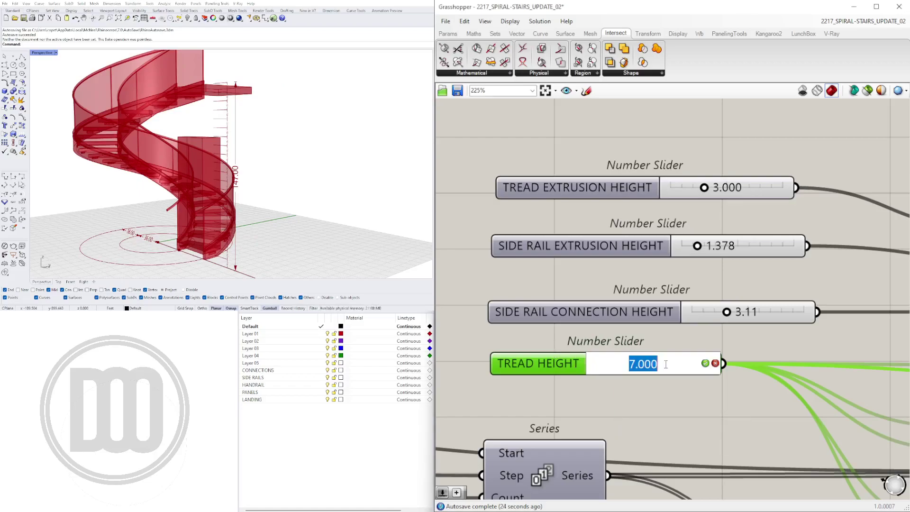
{"action": "type", "text": "6"}
{"action": "key", "text": "Return"}
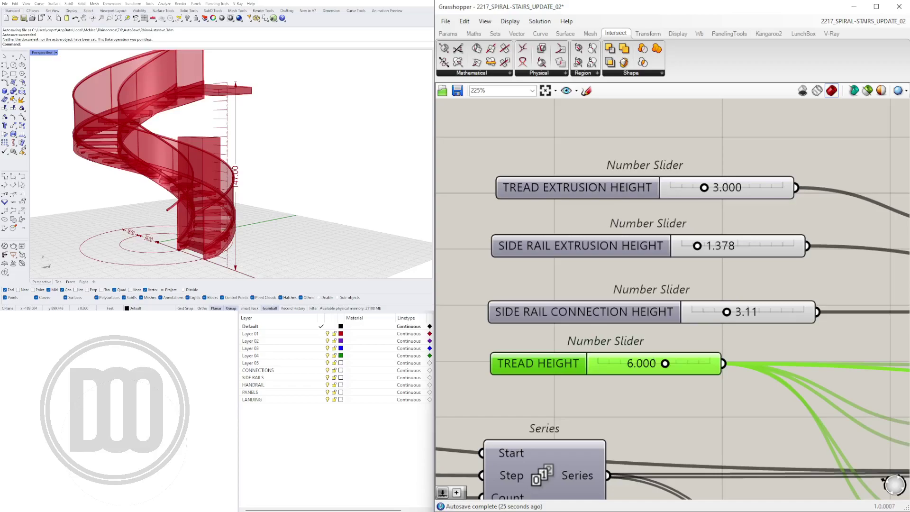
{"action": "right_click_drag", "start_coordinate": [183, 87], "coordinate": [208, 149]}
{"action": "scroll", "coordinate": [776, 230], "scroll_direction": "down", "scroll_amount": 2}
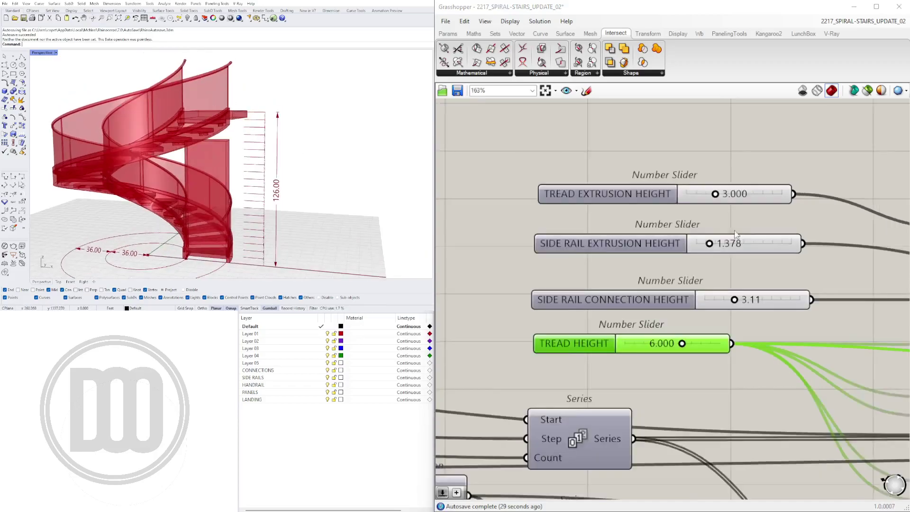
Step: Find the SIDE RAIL DEPTH slider in the definition and increase it to test thicker side rails at the stair's base
{"action": "scroll", "coordinate": [735, 234], "scroll_direction": "down", "scroll_amount": 6}
{"action": "right_click_drag", "start_coordinate": [891, 332], "coordinate": [670, 261]}
{"action": "scroll", "coordinate": [670, 262], "scroll_direction": "down", "scroll_amount": 2}
{"action": "scroll", "coordinate": [686, 335], "scroll_direction": "up", "scroll_amount": 6}
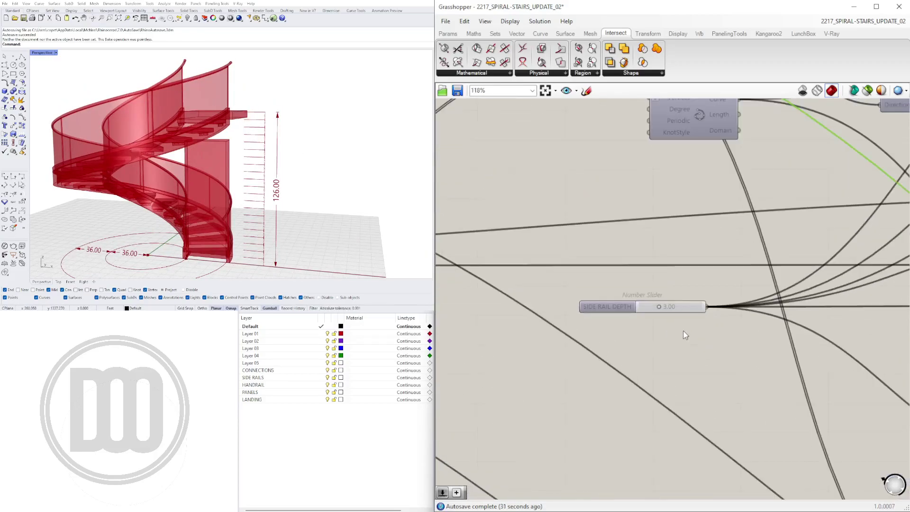
{"action": "scroll", "coordinate": [685, 335], "scroll_direction": "up", "scroll_amount": 2}
{"action": "left_click", "coordinate": [607, 300]}
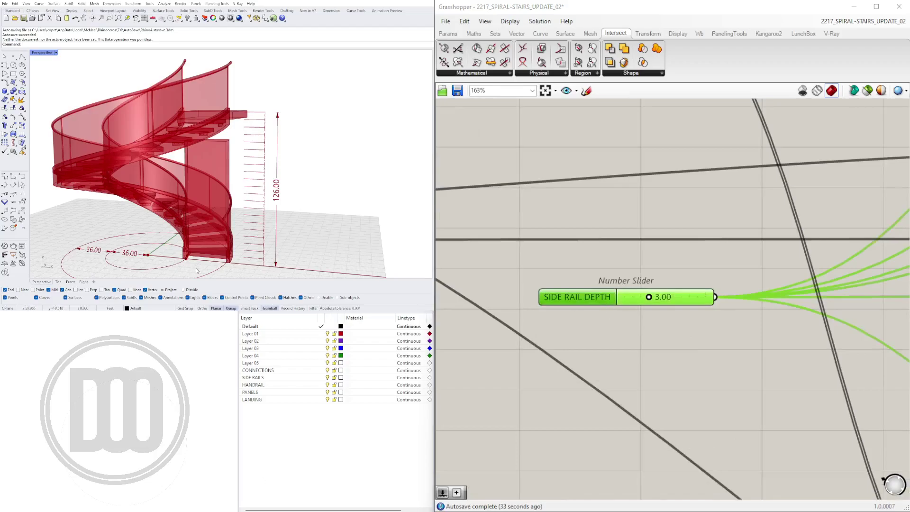
{"action": "scroll", "coordinate": [259, 248], "scroll_direction": "up", "scroll_amount": 6}
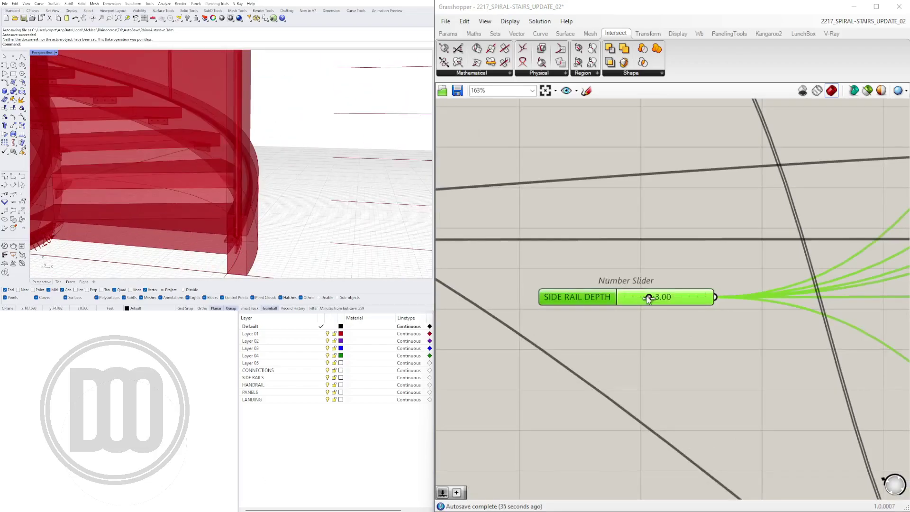
{"action": "mouse_move", "coordinate": [649, 298]}
{"action": "left_mouse_down"}
{"action": "mouse_move", "coordinate": [682, 298]}
{"action": "mouse_move", "coordinate": [663, 297]}
{"action": "left_mouse_up"}
Step: Set the SIDE RAIL DEPTH slider to 3 and inspect the side rails at the foot of the stairs
{"action": "double_click", "coordinate": [673, 296]}
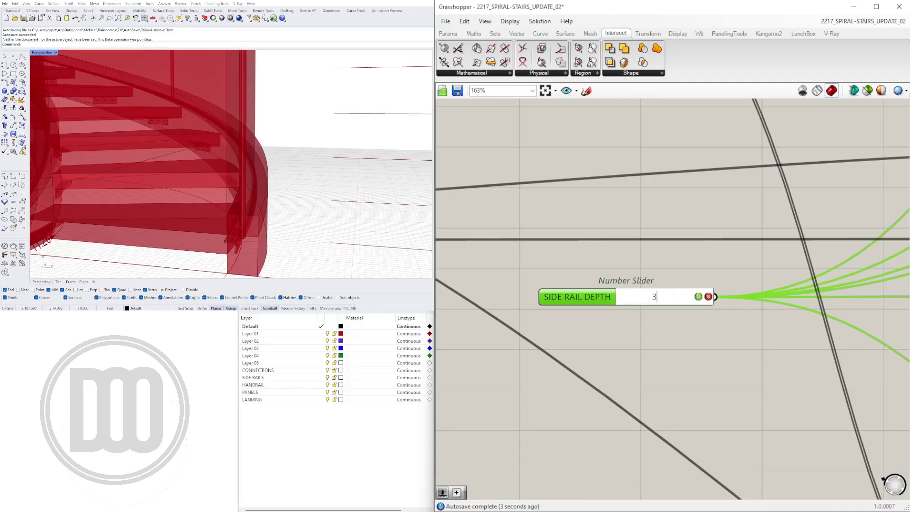
{"action": "type", "text": "3"}
{"action": "key", "text": "Return"}
{"action": "scroll", "coordinate": [217, 191], "scroll_direction": "down", "scroll_amount": 8}
{"action": "right_click_drag", "start_coordinate": [217, 191], "coordinate": [286, 128]}
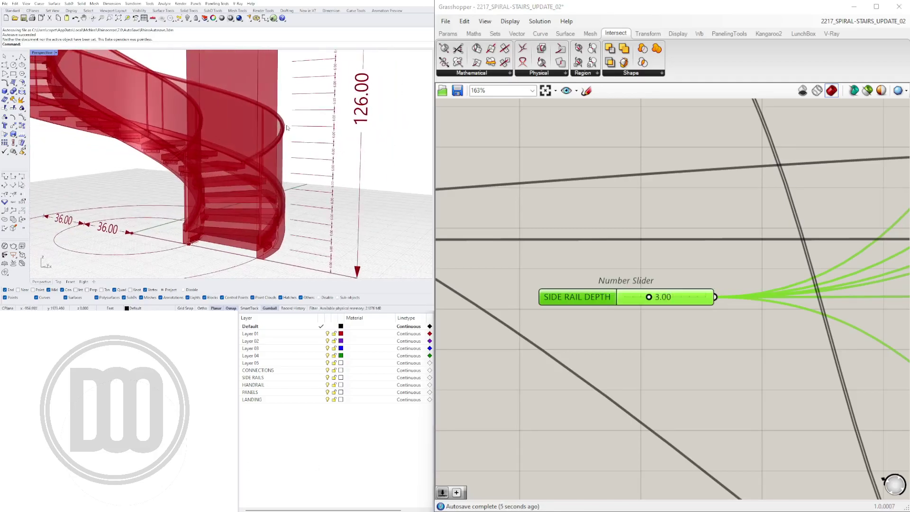
{"action": "right_click_drag", "start_coordinate": [251, 257], "coordinate": [255, 229]}
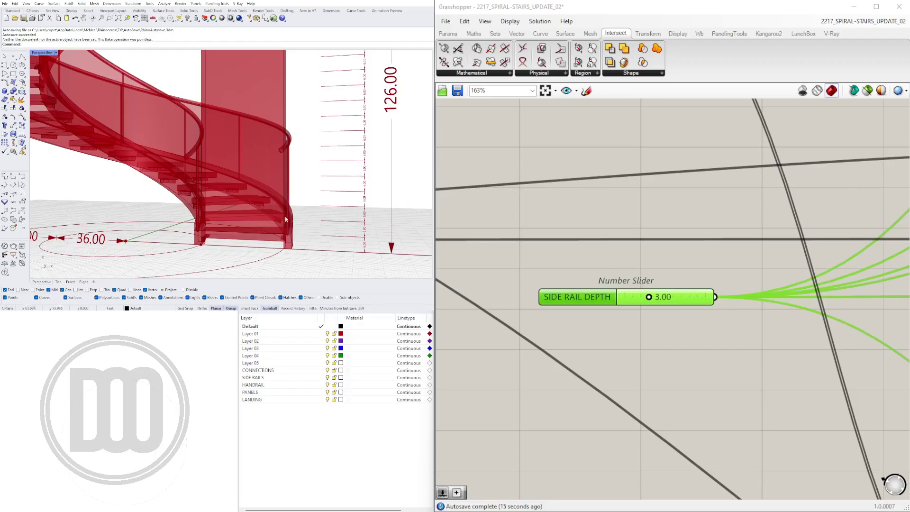
Step: Find the DIMENSIONS slider and set it to 16 to adjust the offset of the vertical dimension lines
{"action": "scroll", "coordinate": [751, 259], "scroll_direction": "down", "scroll_amount": 6}
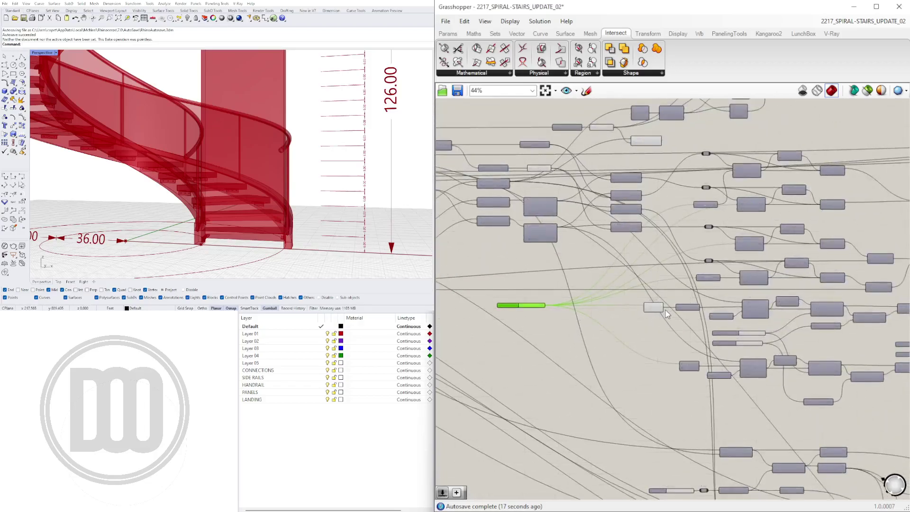
{"action": "scroll", "coordinate": [667, 314], "scroll_direction": "up", "scroll_amount": 8}
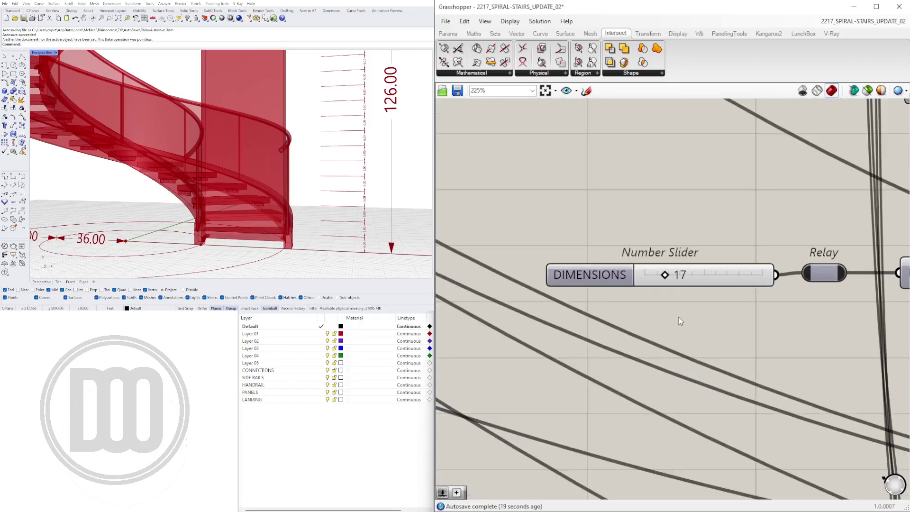
{"action": "left_click", "coordinate": [377, 206]}
{"action": "scroll", "coordinate": [313, 220], "scroll_direction": "down", "scroll_amount": 5}
{"action": "right_click_drag", "start_coordinate": [324, 221], "coordinate": [314, 232]}
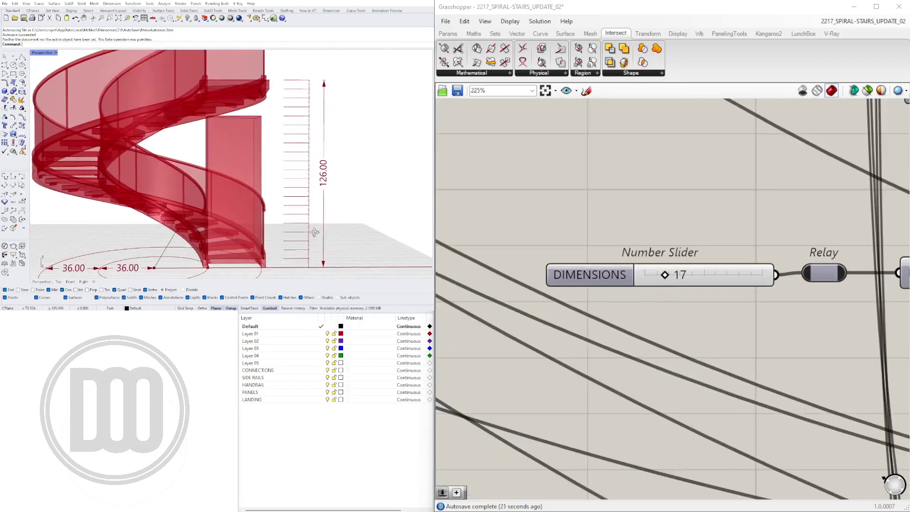
{"action": "scroll", "coordinate": [661, 275], "scroll_direction": "up", "scroll_amount": 5}
{"action": "mouse_move", "coordinate": [677, 272]}
{"action": "left_mouse_down"}
{"action": "mouse_move", "coordinate": [660, 273]}
{"action": "mouse_move", "coordinate": [677, 274]}
{"action": "left_mouse_up"}
Step: Lower the OVER ALL DIM OFFSET slider to bring the overall height dimension closer to the riser dimensions
{"action": "scroll", "coordinate": [544, 254], "scroll_direction": "down", "scroll_amount": 9}
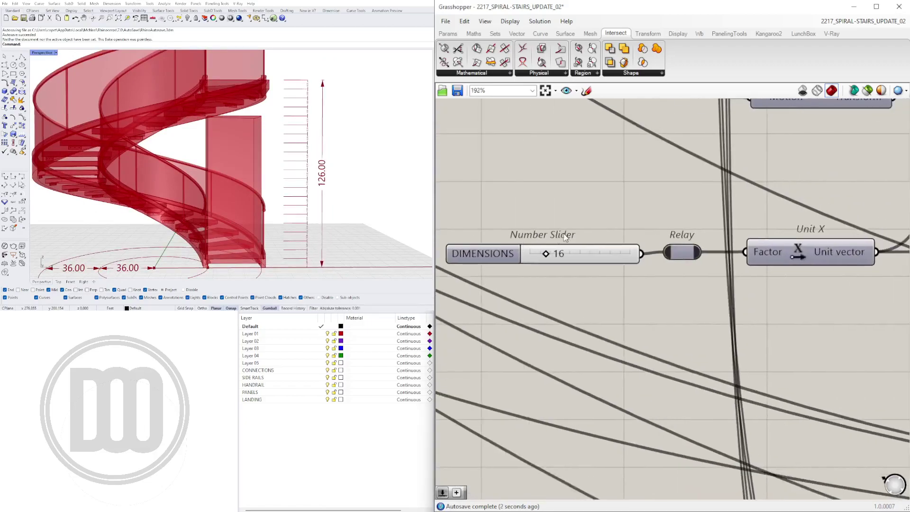
{"action": "scroll", "coordinate": [709, 431], "scroll_direction": "down", "scroll_amount": 3}
{"action": "scroll", "coordinate": [749, 320], "scroll_direction": "up", "scroll_amount": 8}
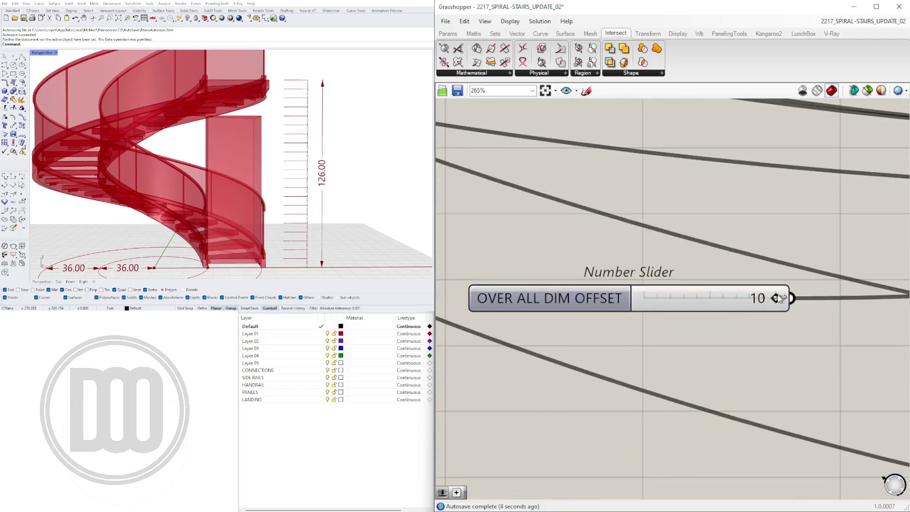
{"action": "left_click_drag", "start_coordinate": [780, 298], "coordinate": [740, 297]}
Step: Lower the slider feeding the Unit Z component to 84 to shorten the tall block at the foot of the stairs
{"action": "scroll", "coordinate": [740, 304], "scroll_direction": "down", "scroll_amount": 8}
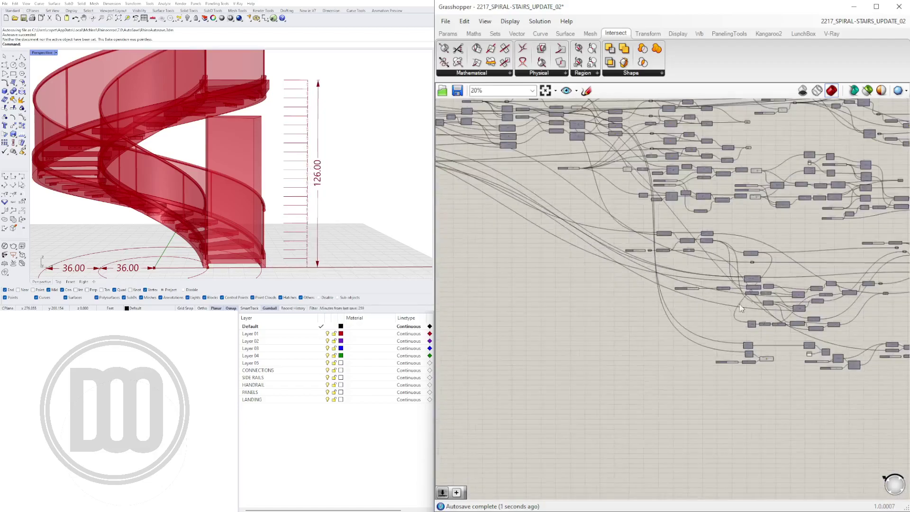
{"action": "scroll", "coordinate": [742, 308], "scroll_direction": "up", "scroll_amount": 9}
{"action": "left_click_drag", "start_coordinate": [619, 350], "coordinate": [600, 351]}
Step: Set the slider feeding the Unit Z component to 96 for the height of the block at the stair's foot
{"action": "double_click", "coordinate": [580, 355]}
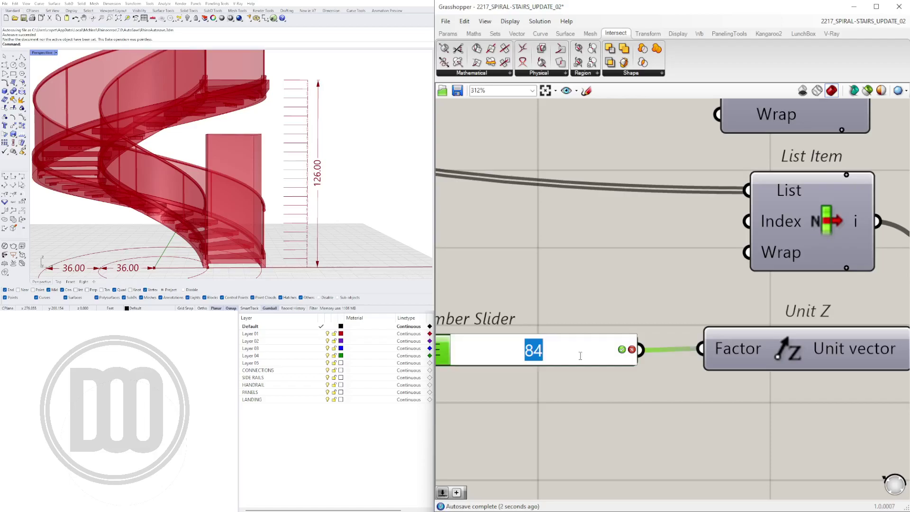
{"action": "type", "text": "96"}
{"action": "key", "text": "Return"}
{"action": "mouse_move", "coordinate": [142, 157]}
{"action": "right_mouse_down"}
{"action": "mouse_move", "coordinate": [81, 157]}
{"action": "mouse_move", "coordinate": [138, 157]}
{"action": "right_mouse_up"}
Step: Find the CONNECTION SIZE EXTRUSION slider and lower it to 1.774 while viewing the bracket under the lowest tread
{"action": "scroll", "coordinate": [646, 231], "scroll_direction": "down", "scroll_amount": 6}
{"action": "right_click_drag", "start_coordinate": [772, 294], "coordinate": [609, 354]}
{"action": "scroll", "coordinate": [732, 328], "scroll_direction": "down", "scroll_amount": 3}
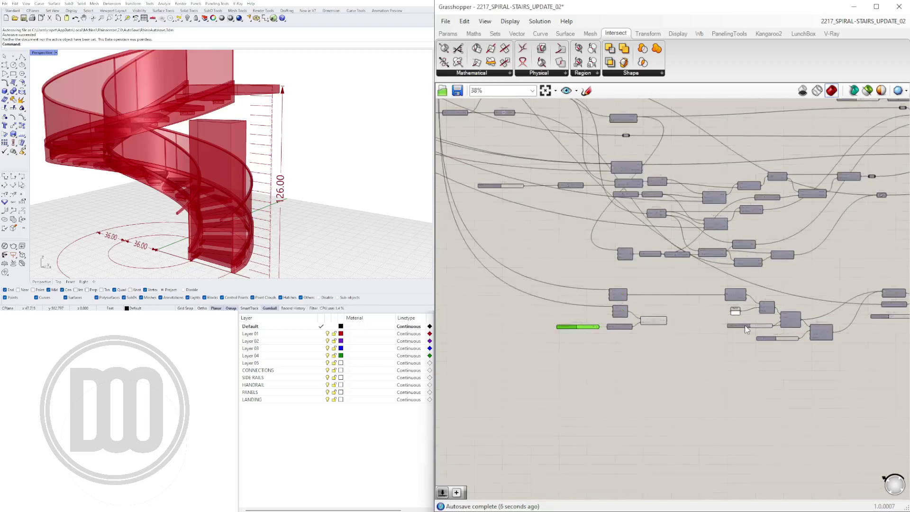
{"action": "scroll", "coordinate": [699, 335], "scroll_direction": "down", "scroll_amount": 5}
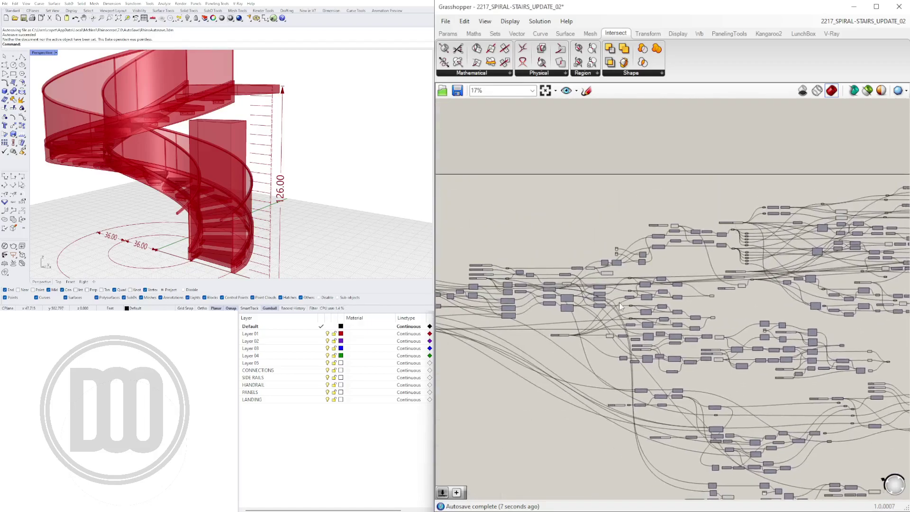
{"action": "scroll", "coordinate": [620, 306], "scroll_direction": "up", "scroll_amount": 8}
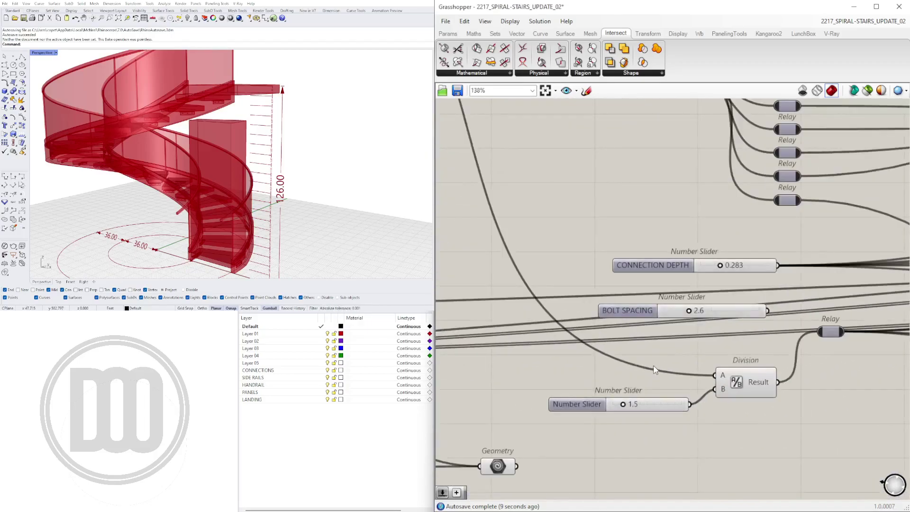
{"action": "scroll", "coordinate": [672, 268], "scroll_direction": "down", "scroll_amount": 2}
{"action": "right_click_drag", "start_coordinate": [684, 227], "coordinate": [693, 348]}
{"action": "right_click_drag", "start_coordinate": [664, 277], "coordinate": [641, 366]}
{"action": "left_click", "coordinate": [260, 195]}
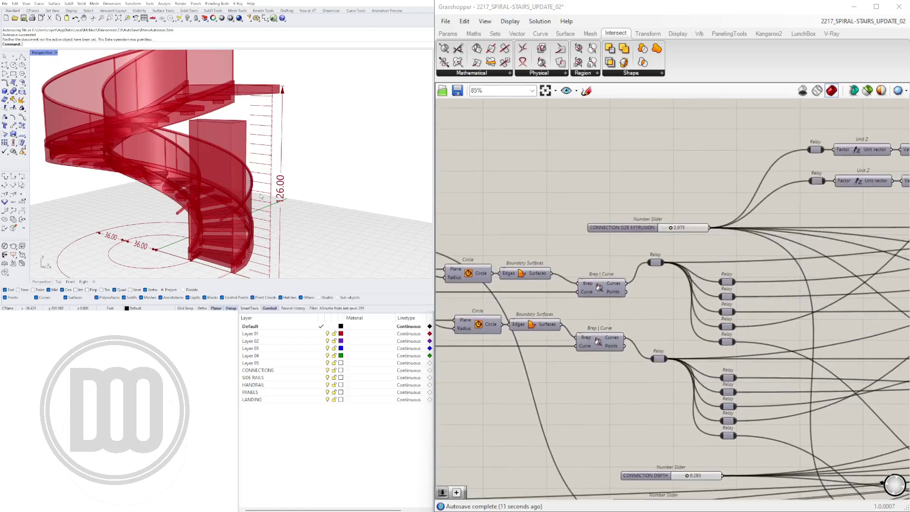
{"action": "scroll", "coordinate": [260, 196], "scroll_direction": "up", "scroll_amount": 10}
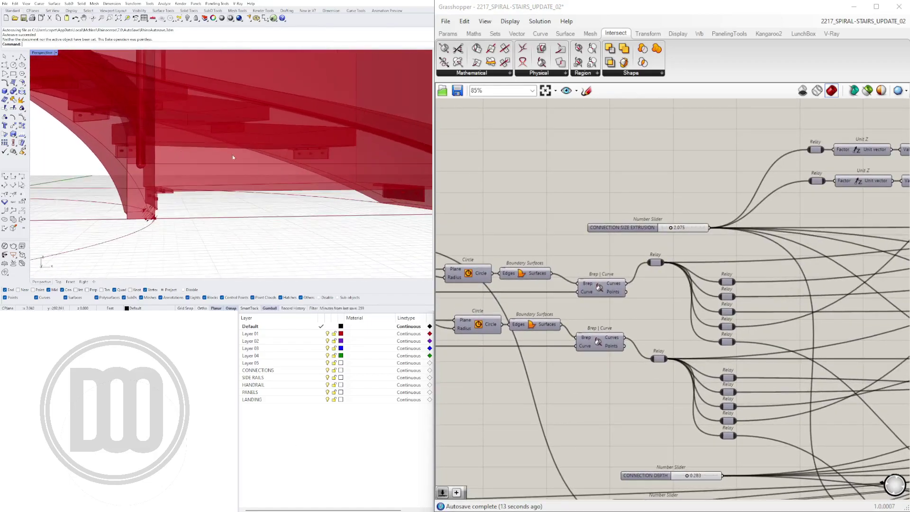
{"action": "scroll", "coordinate": [205, 209], "scroll_direction": "up", "scroll_amount": 6}
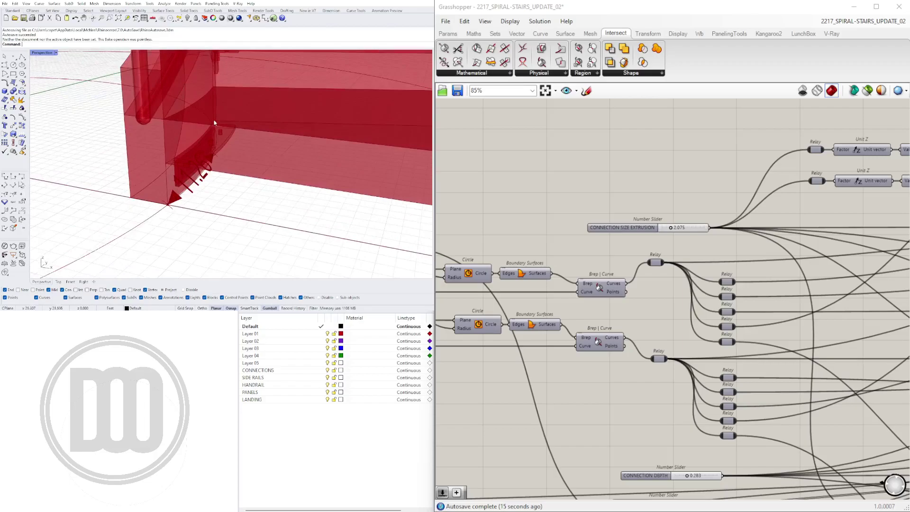
{"action": "scroll", "coordinate": [194, 159], "scroll_direction": "down", "scroll_amount": 3}
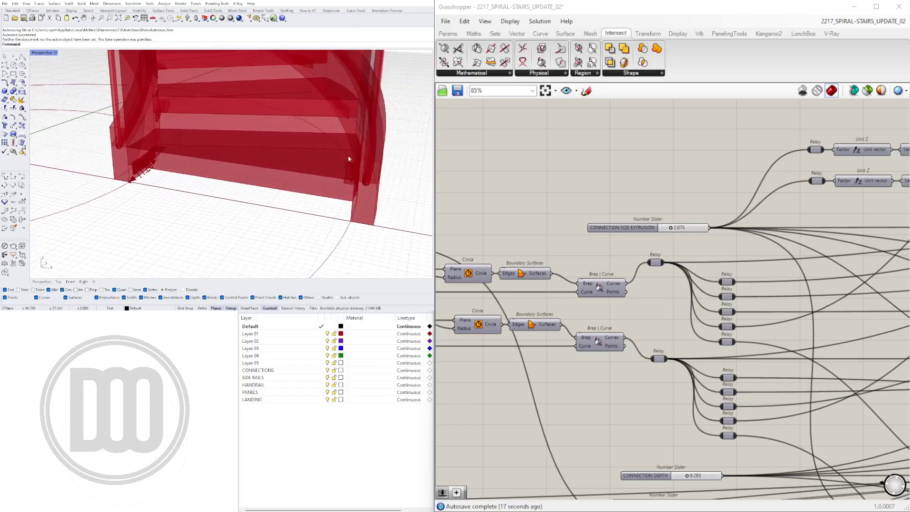
{"action": "scroll", "coordinate": [157, 157], "scroll_direction": "up", "scroll_amount": 3}
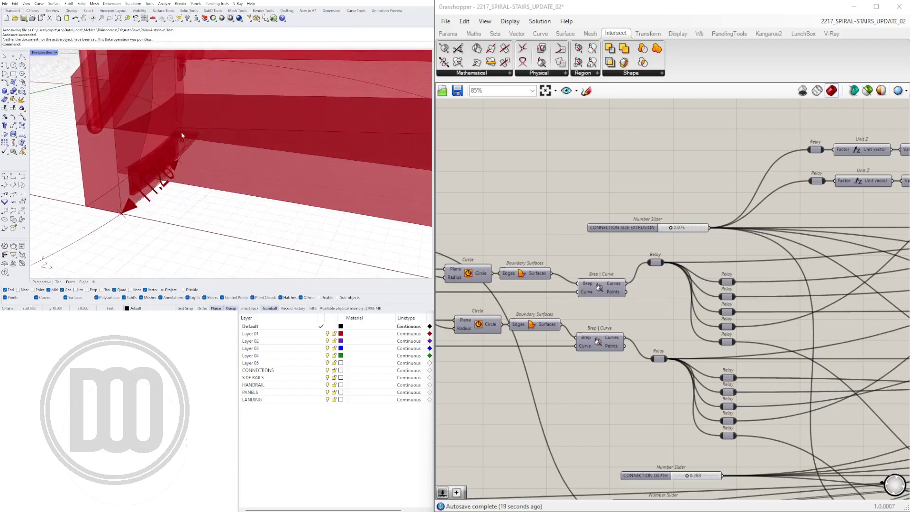
{"action": "scroll", "coordinate": [671, 228], "scroll_direction": "up", "scroll_amount": 8}
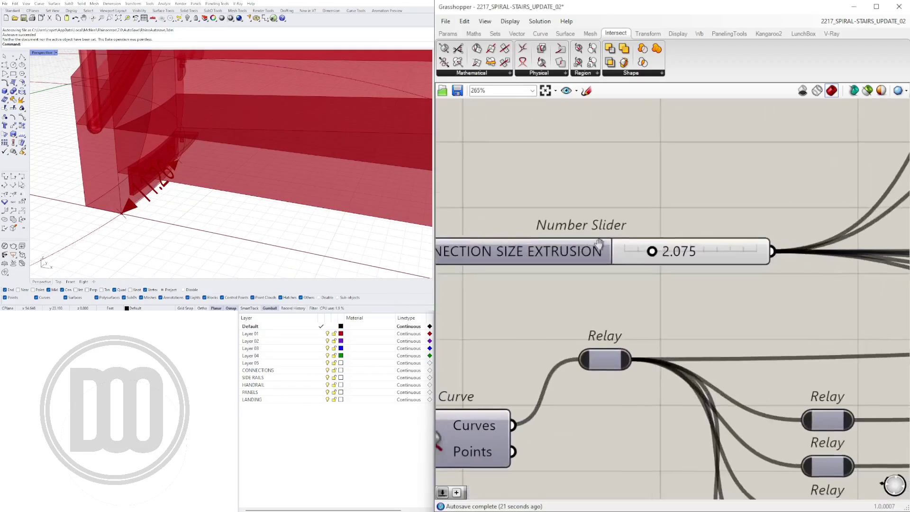
{"action": "left_click_drag", "start_coordinate": [756, 247], "coordinate": [749, 248]}
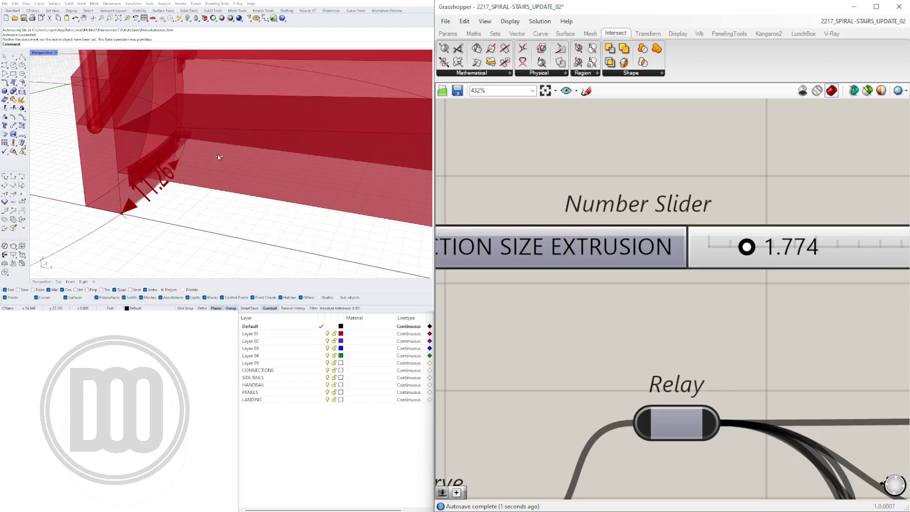
Step: Lower the CONNECTION SIZE EXTRUSION slider to 1.473 to shorten the bracket's flanges, inspecting the bracket from below
{"action": "right_click_drag", "start_coordinate": [218, 163], "coordinate": [124, 150]}
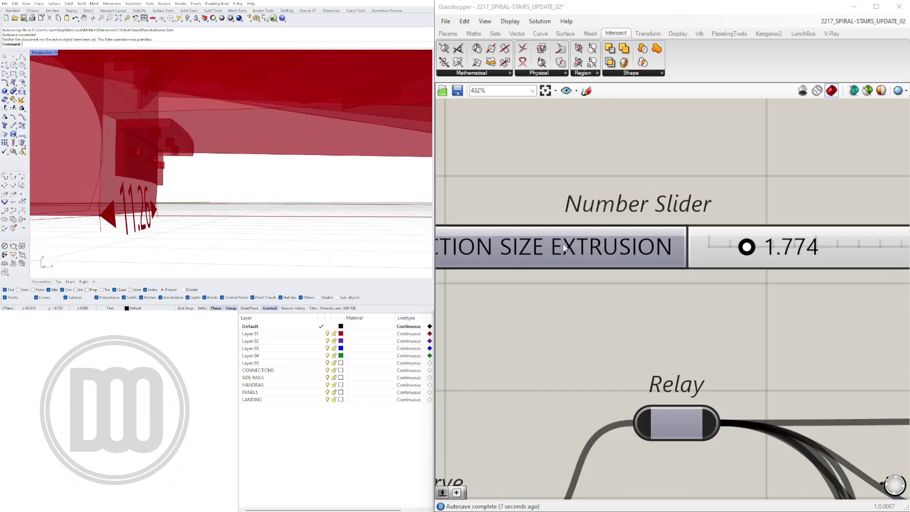
{"action": "mouse_move", "coordinate": [756, 248]}
{"action": "left_mouse_down"}
{"action": "mouse_move", "coordinate": [728, 250]}
{"action": "mouse_move", "coordinate": [741, 251]}
{"action": "left_mouse_up"}
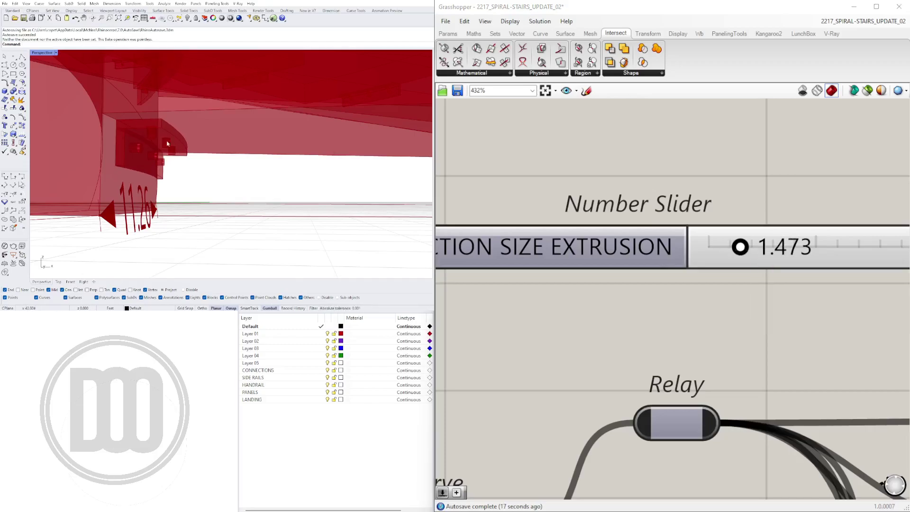
{"action": "scroll", "coordinate": [573, 309], "scroll_direction": "down", "scroll_amount": 5}
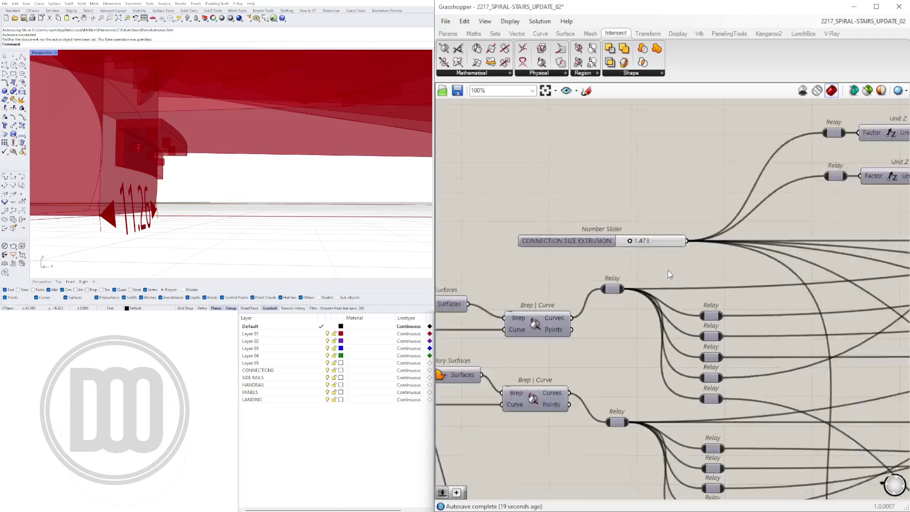
{"action": "scroll", "coordinate": [230, 169], "scroll_direction": "up", "scroll_amount": 2}
{"action": "right_click_drag", "start_coordinate": [229, 168], "coordinate": [253, 162]}
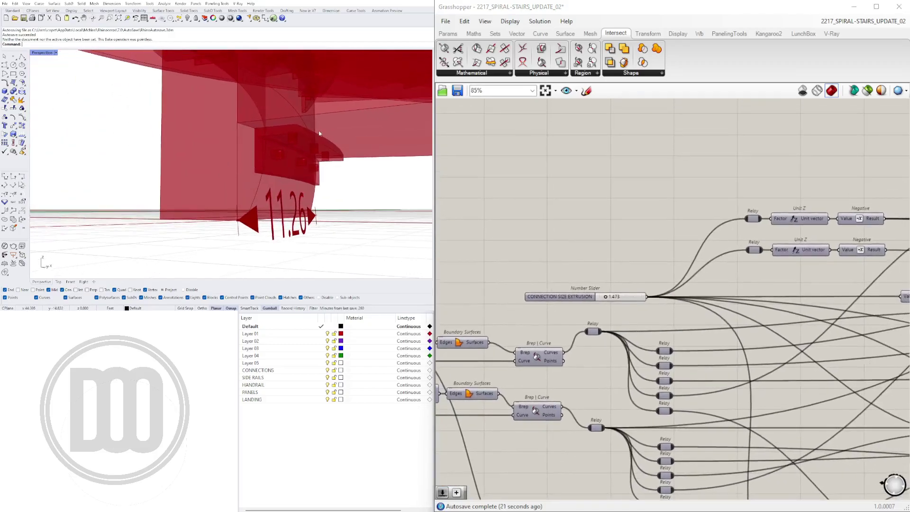
Step: Select the two Extrude components of the connection and trace the definition downstream through the Sphere, Brep | Brep and Boundary Surfaces components
{"action": "right_click_drag", "start_coordinate": [777, 243], "coordinate": [669, 202]}
{"action": "scroll", "coordinate": [670, 237], "scroll_direction": "down", "scroll_amount": 2}
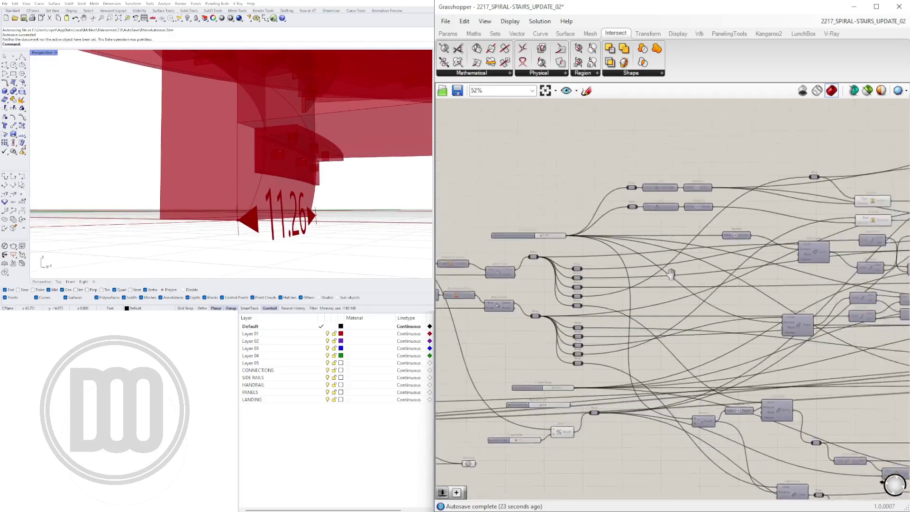
{"action": "right_click_drag", "start_coordinate": [825, 206], "coordinate": [590, 248]}
{"action": "scroll", "coordinate": [592, 247], "scroll_direction": "up", "scroll_amount": 5}
{"action": "scroll", "coordinate": [706, 249], "scroll_direction": "down", "scroll_amount": 4}
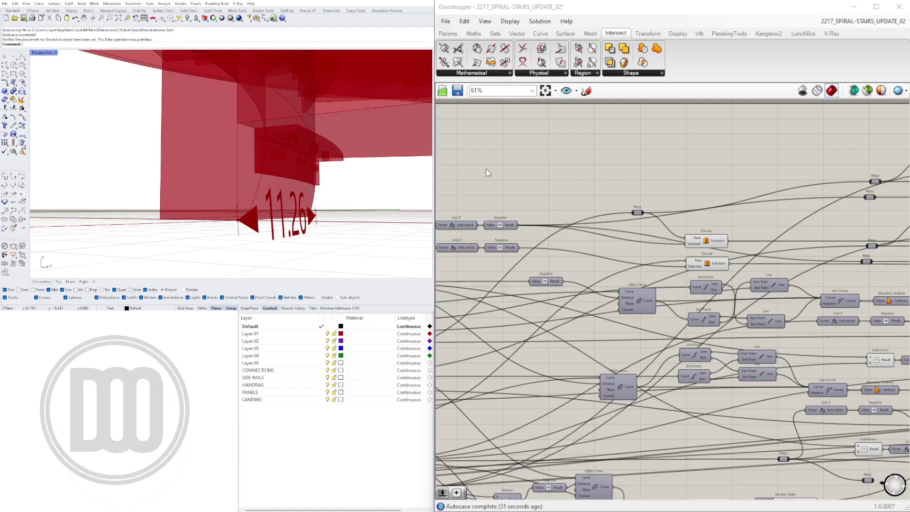
{"action": "scroll", "coordinate": [707, 243], "scroll_direction": "up", "scroll_amount": 1}
{"action": "left_click", "coordinate": [706, 243]}
{"action": "left_click", "coordinate": [711, 270], "text": "shift"}
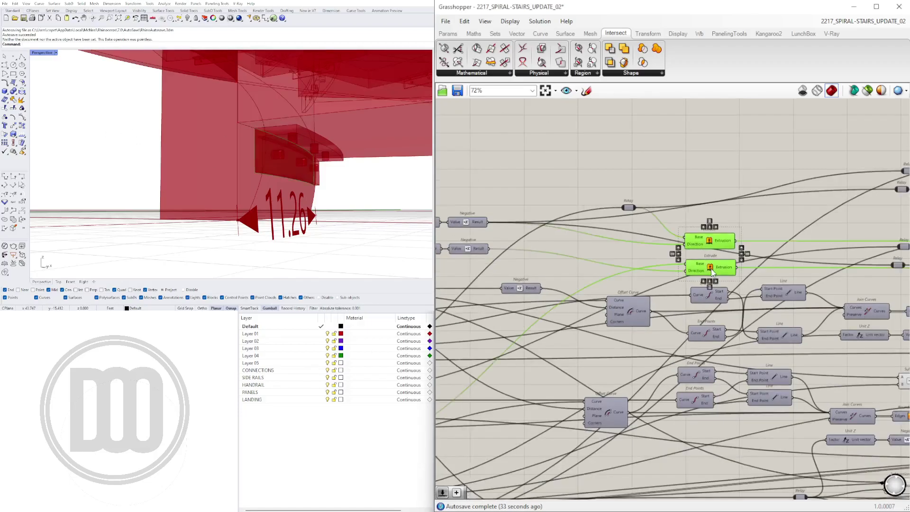
{"action": "right_click_drag", "start_coordinate": [742, 284], "coordinate": [674, 282]}
{"action": "right_click_drag", "start_coordinate": [842, 230], "coordinate": [507, 246]}
{"action": "right_click_drag", "start_coordinate": [793, 266], "coordinate": [616, 250]}
{"action": "right_click_drag", "start_coordinate": [876, 257], "coordinate": [779, 265]}
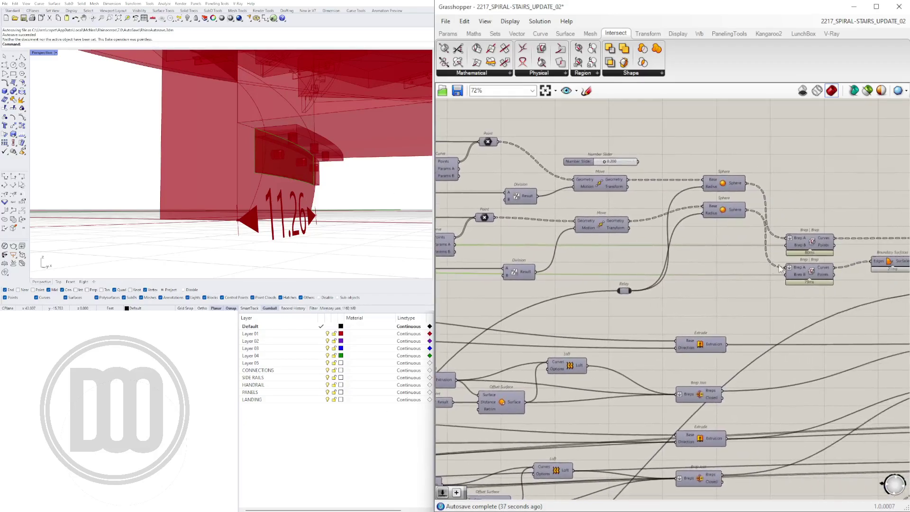
{"action": "right_click_drag", "start_coordinate": [876, 276], "coordinate": [485, 269]}
{"action": "left_click", "coordinate": [803, 265]}
{"action": "right_click", "coordinate": [801, 266]}
{"action": "left_click", "coordinate": [712, 294]}
Step: Enable the preview of the two Brep parameters fed by the Solid Difference components
{"action": "right_click_drag", "start_coordinate": [908, 337], "coordinate": [652, 279]}
{"action": "right_click_drag", "start_coordinate": [901, 390], "coordinate": [794, 324]}
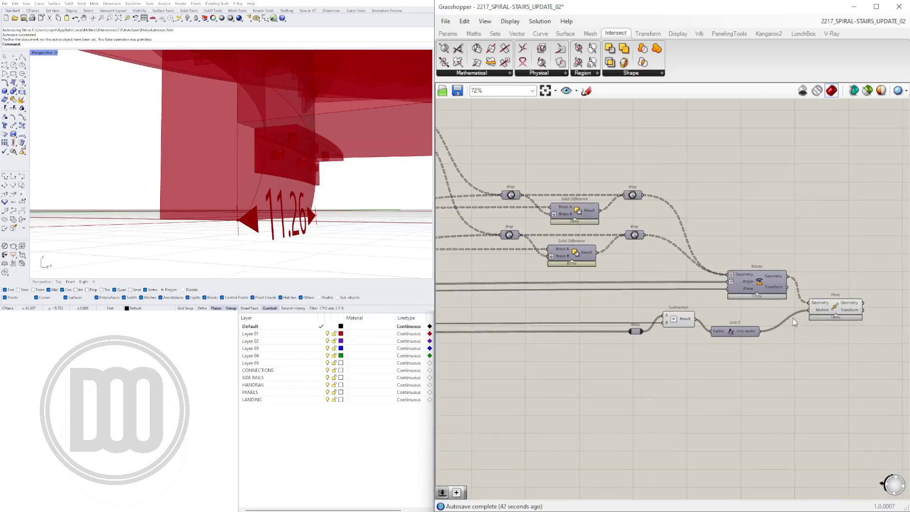
{"action": "right_click_drag", "start_coordinate": [667, 263], "coordinate": [762, 343]}
{"action": "left_click_drag", "start_coordinate": [772, 342], "coordinate": [734, 275]}
{"action": "left_click", "coordinate": [760, 227]}
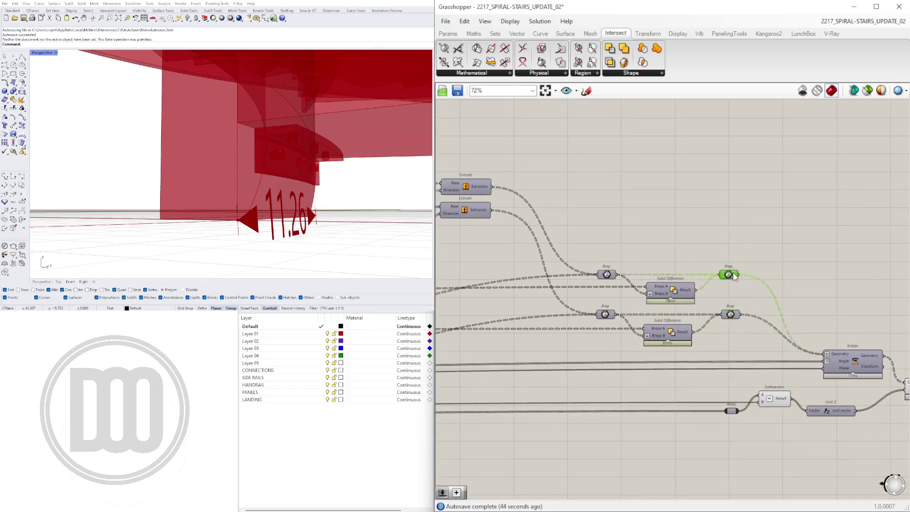
{"action": "middle_click", "coordinate": [733, 273]}
{"action": "left_click", "coordinate": [754, 255]}
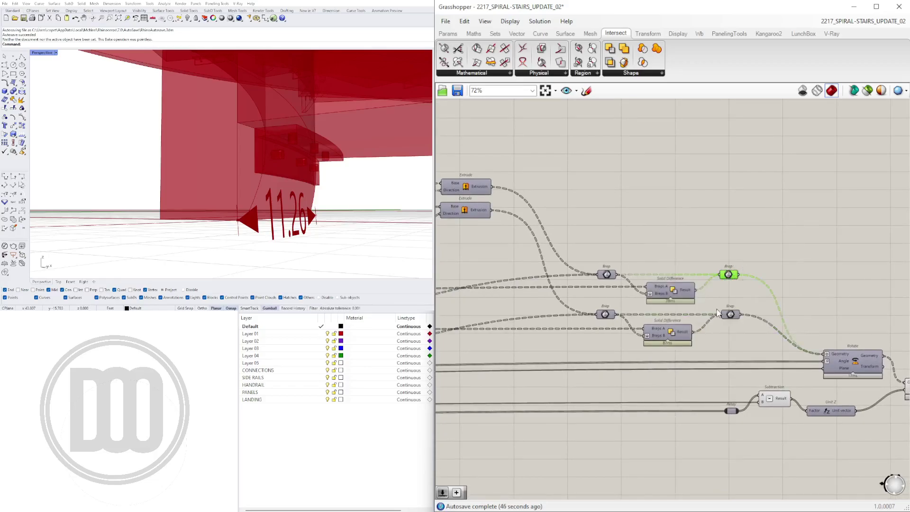
{"action": "middle_click", "coordinate": [735, 316]}
{"action": "left_click", "coordinate": [753, 298]}
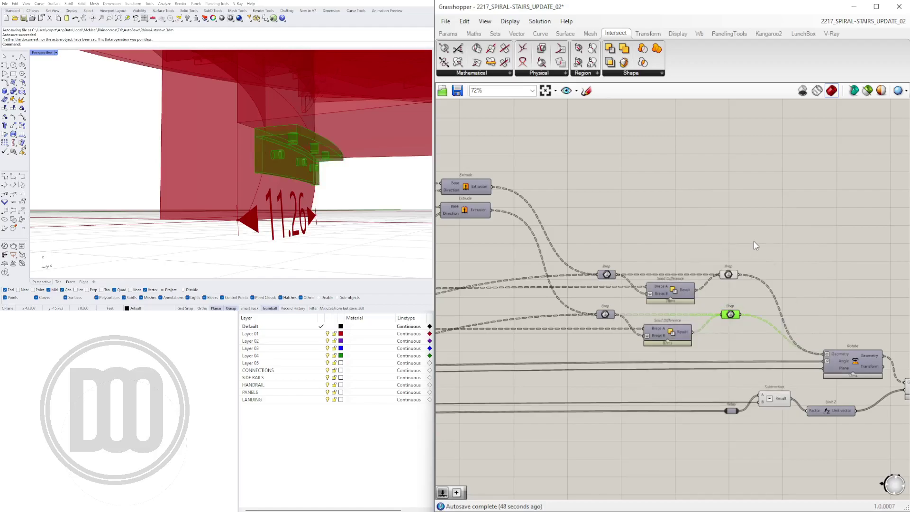
Step: Select both Brep parameters after the Solid Difference components and disable their preview
{"action": "left_click", "coordinate": [713, 313]}
{"action": "left_click_drag", "start_coordinate": [723, 260], "coordinate": [723, 256]}
{"action": "middle_click", "coordinate": [724, 254]}
{"action": "left_click", "coordinate": [754, 222]}
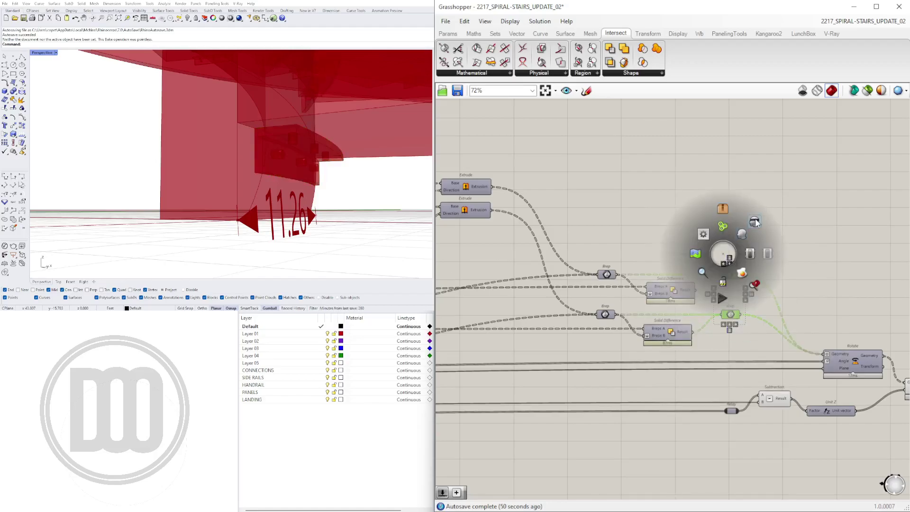
Step: Return to the connection sliders and move the BOLT SPACING slider closer beneath the CONNECTION DEPTH slider
{"action": "scroll", "coordinate": [769, 285], "scroll_direction": "down", "scroll_amount": 5}
{"action": "right_click_drag", "start_coordinate": [749, 285], "coordinate": [908, 249]}
{"action": "scroll", "coordinate": [299, 454], "scroll_direction": "right", "scroll_amount": 1}
{"action": "right_click", "coordinate": [300, 456]}
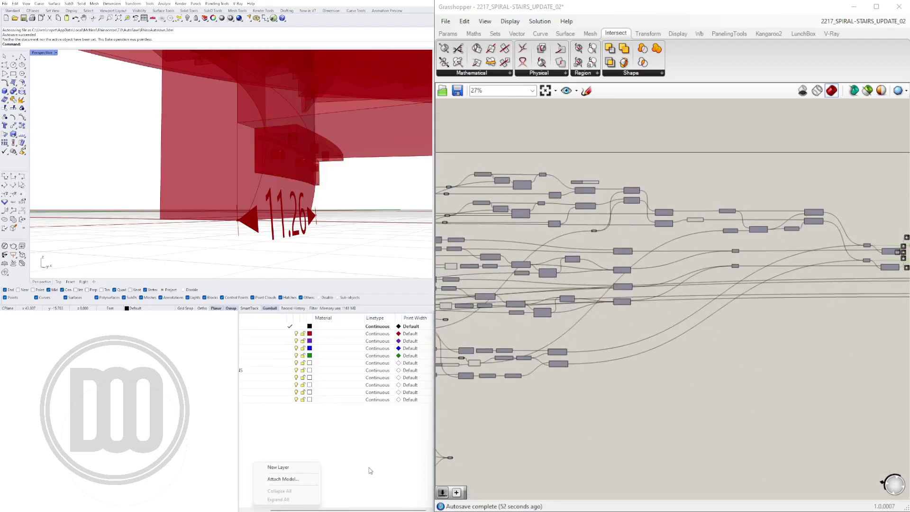
{"action": "left_click", "coordinate": [635, 386]}
{"action": "scroll", "coordinate": [635, 386], "scroll_direction": "up", "scroll_amount": 10}
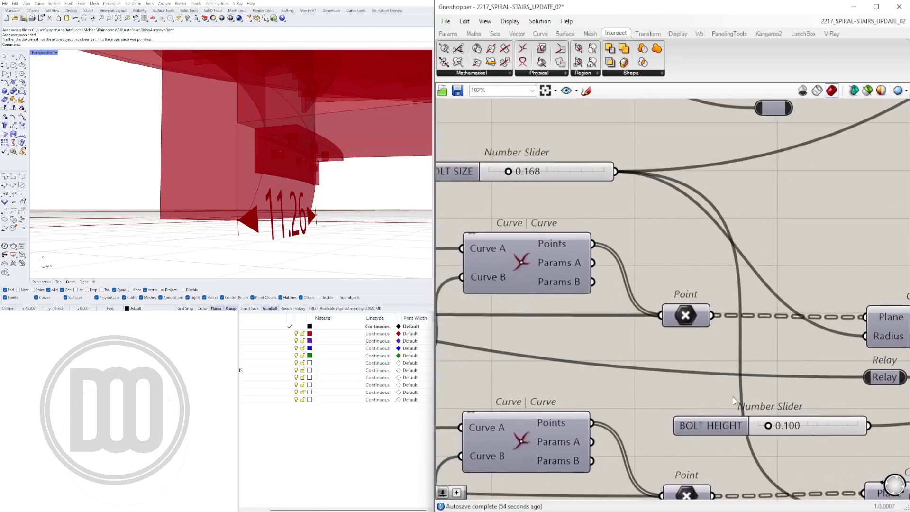
{"action": "scroll", "coordinate": [733, 401], "scroll_direction": "down", "scroll_amount": 7}
{"action": "scroll", "coordinate": [740, 361], "scroll_direction": "up", "scroll_amount": 5}
{"action": "scroll", "coordinate": [754, 308], "scroll_direction": "down", "scroll_amount": 5}
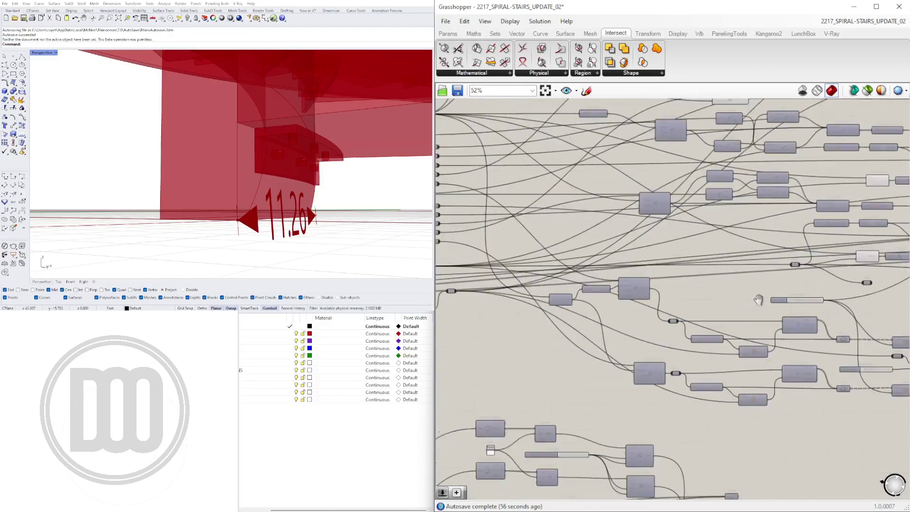
{"action": "scroll", "coordinate": [758, 300], "scroll_direction": "up", "scroll_amount": 7}
{"action": "left_click", "coordinate": [595, 233]}
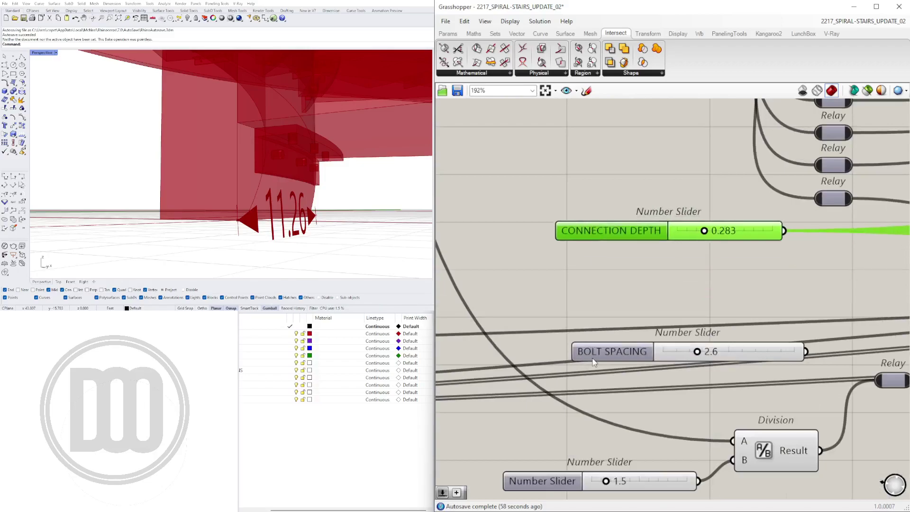
{"action": "left_click_drag", "start_coordinate": [593, 359], "coordinate": [563, 307]}
Step: Raise the CONNECTION SIZE EXTRUSION slider to 1.635 to lengthen the bracket's flanges
{"action": "mouse_move", "coordinate": [379, 185]}
{"action": "right_mouse_down"}
{"action": "mouse_move", "coordinate": [403, 194]}
{"action": "mouse_move", "coordinate": [365, 189]}
{"action": "right_mouse_up"}
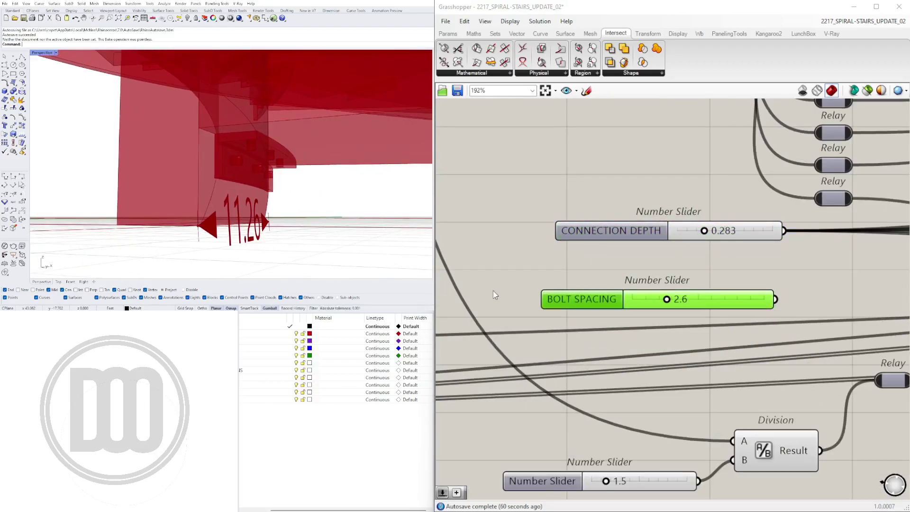
{"action": "scroll", "coordinate": [603, 267], "scroll_direction": "down", "scroll_amount": 5}
{"action": "right_click_drag", "start_coordinate": [603, 267], "coordinate": [720, 401]}
{"action": "scroll", "coordinate": [726, 207], "scroll_direction": "up", "scroll_amount": 3}
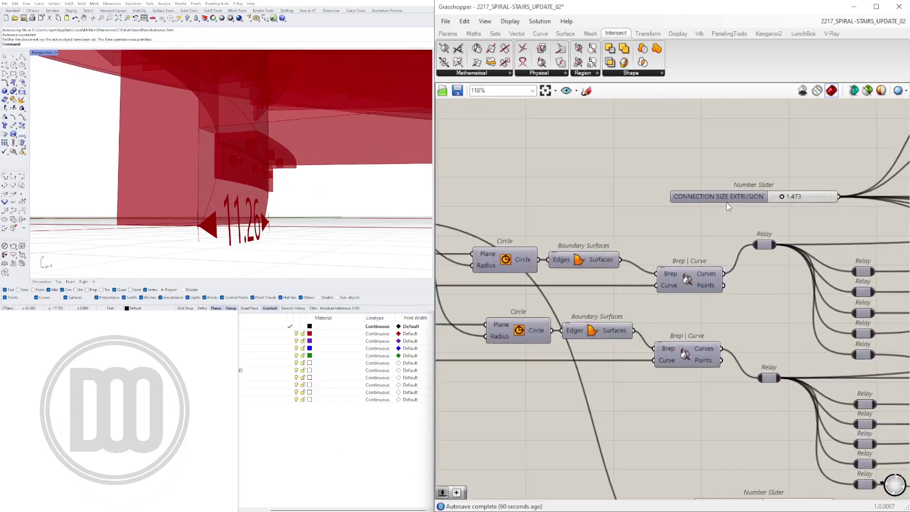
{"action": "scroll", "coordinate": [774, 197], "scroll_direction": "up", "scroll_amount": 5}
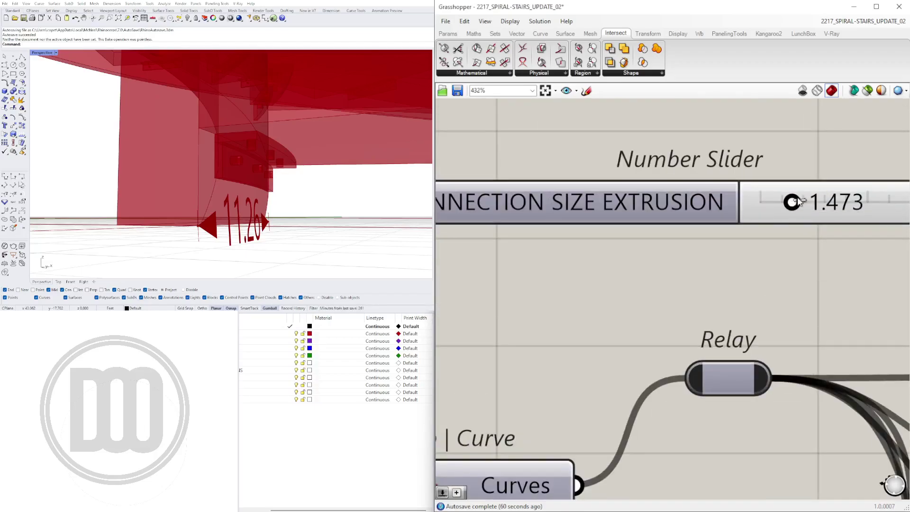
{"action": "left_click_drag", "start_coordinate": [799, 201], "coordinate": [801, 201]}
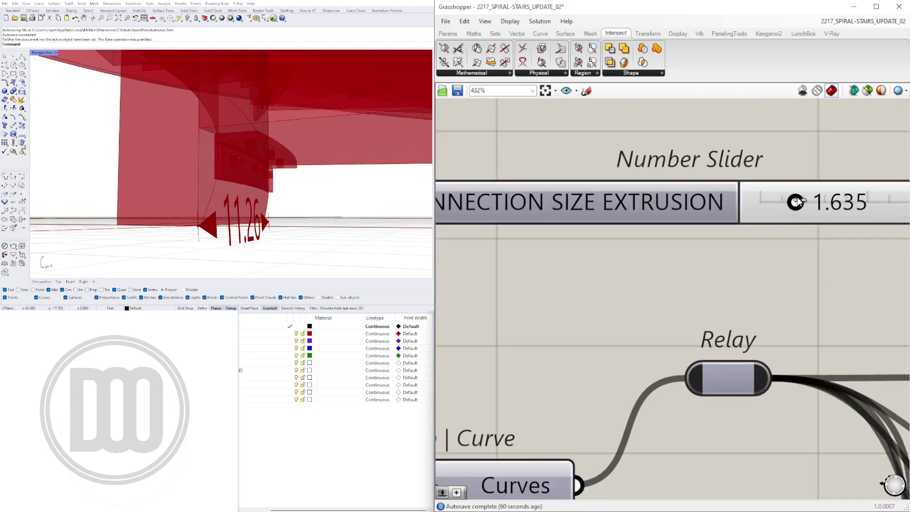
Step: Find the CONNECTION SIZE slider, lower it to 7 and inspect the narrower bracket from below
{"action": "scroll", "coordinate": [770, 218], "scroll_direction": "down", "scroll_amount": 6}
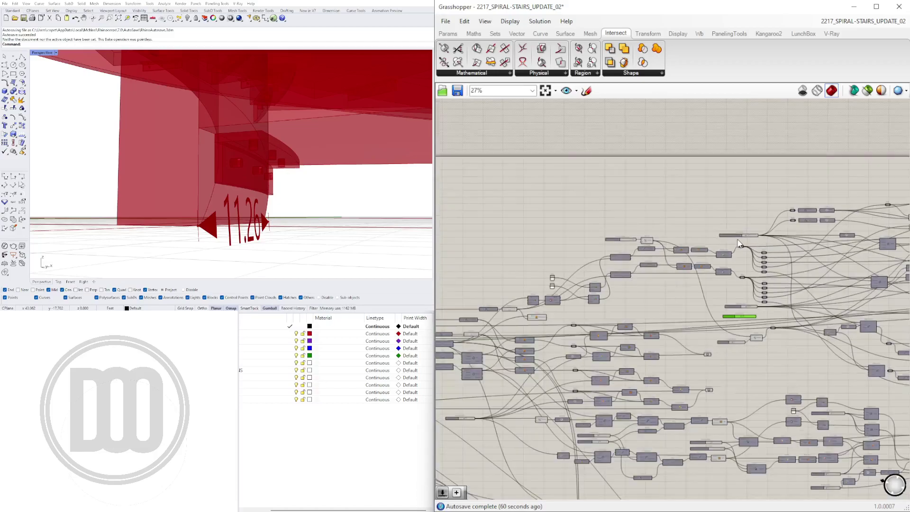
{"action": "scroll", "coordinate": [629, 161], "scroll_direction": "up", "scroll_amount": 4}
{"action": "scroll", "coordinate": [636, 195], "scroll_direction": "up", "scroll_amount": 4}
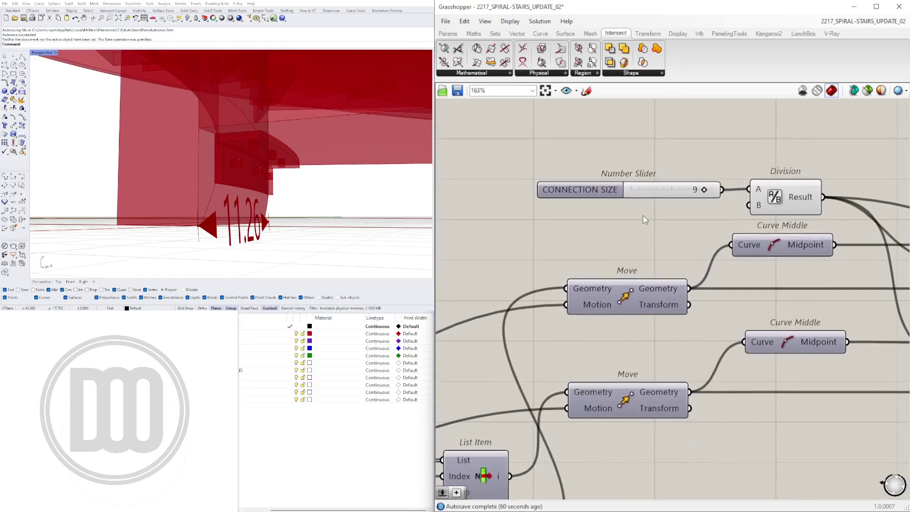
{"action": "mouse_move", "coordinate": [757, 162]}
{"action": "left_mouse_down"}
{"action": "mouse_move", "coordinate": [738, 161]}
{"action": "mouse_move", "coordinate": [750, 160]}
{"action": "left_mouse_up"}
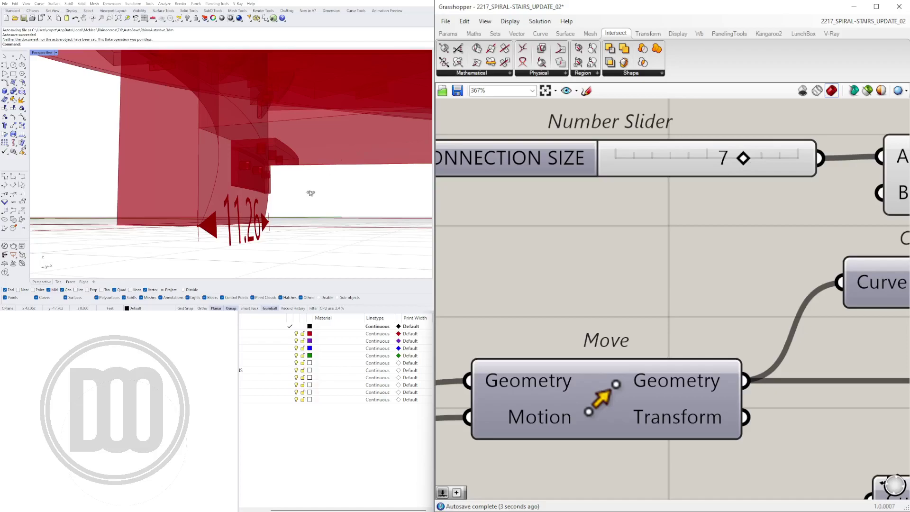
{"action": "right_click_drag", "start_coordinate": [310, 193], "coordinate": [196, 151]}
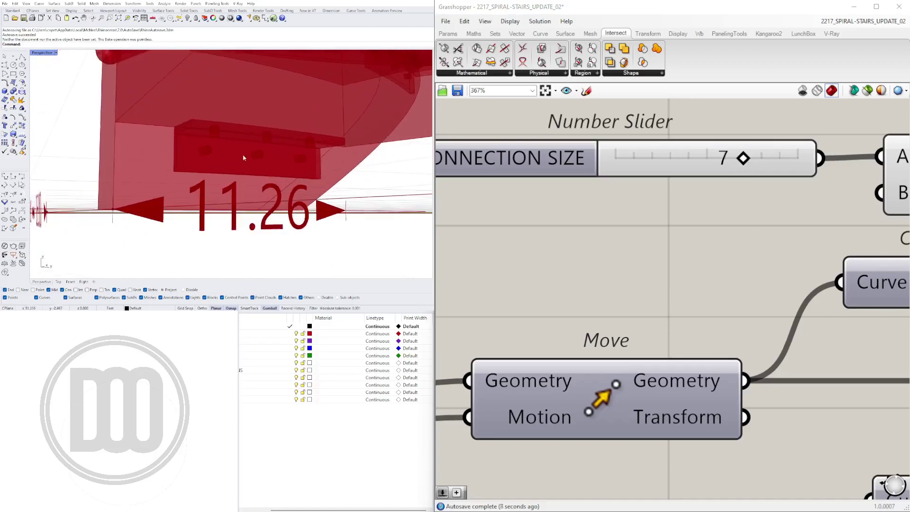
Step: Lower the CONNECTION SIZE slider to 6 and inspect the shortened bracket from several angles
{"action": "left_click_drag", "start_coordinate": [744, 158], "coordinate": [733, 164]}
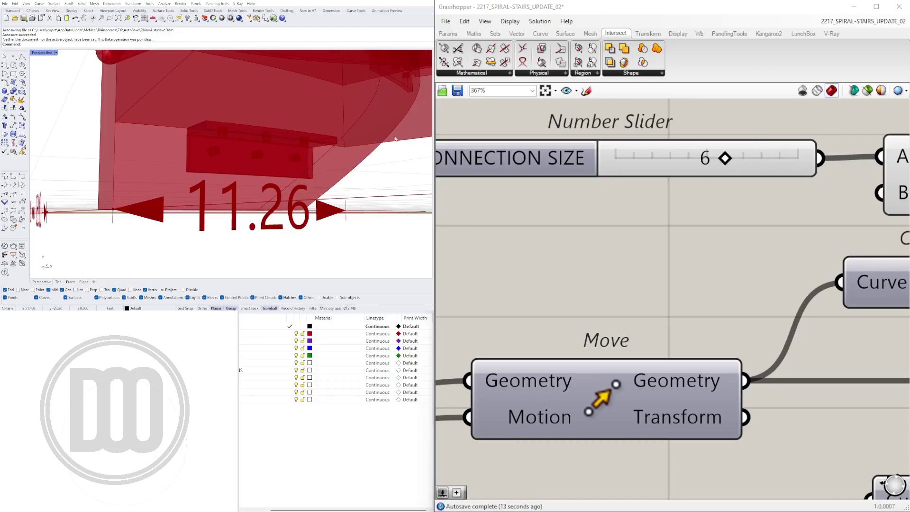
{"action": "scroll", "coordinate": [245, 137], "scroll_direction": "down", "scroll_amount": 5}
{"action": "right_click_drag", "start_coordinate": [189, 143], "coordinate": [123, 155]}
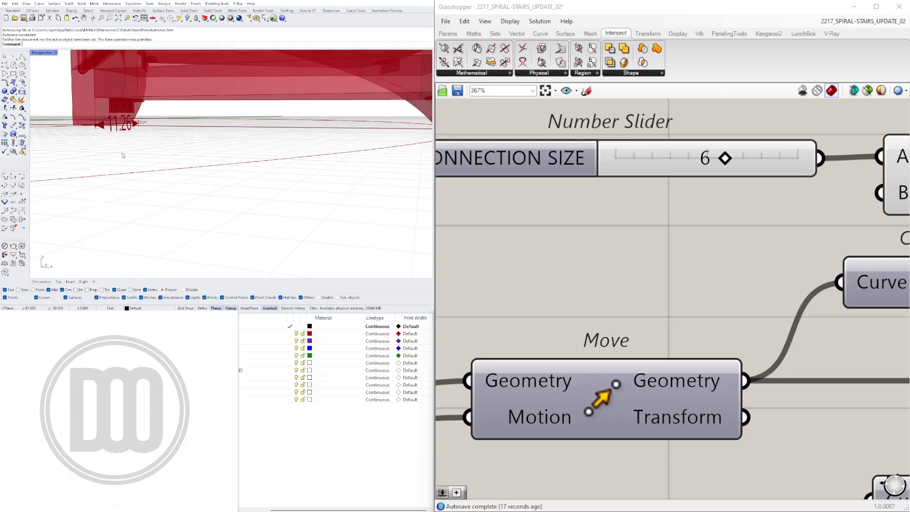
{"action": "right_click_drag", "start_coordinate": [113, 89], "coordinate": [249, 115]}
{"action": "right_click_drag", "start_coordinate": [201, 133], "coordinate": [230, 122]}
{"action": "scroll", "coordinate": [222, 154], "scroll_direction": "up", "scroll_amount": 7}
{"action": "scroll", "coordinate": [742, 256], "scroll_direction": "down", "scroll_amount": 1}
Step: Find the CONNECTION SIZE EXTRUSION slider and set it to 1.685
{"action": "scroll", "coordinate": [605, 232], "scroll_direction": "down", "scroll_amount": 10}
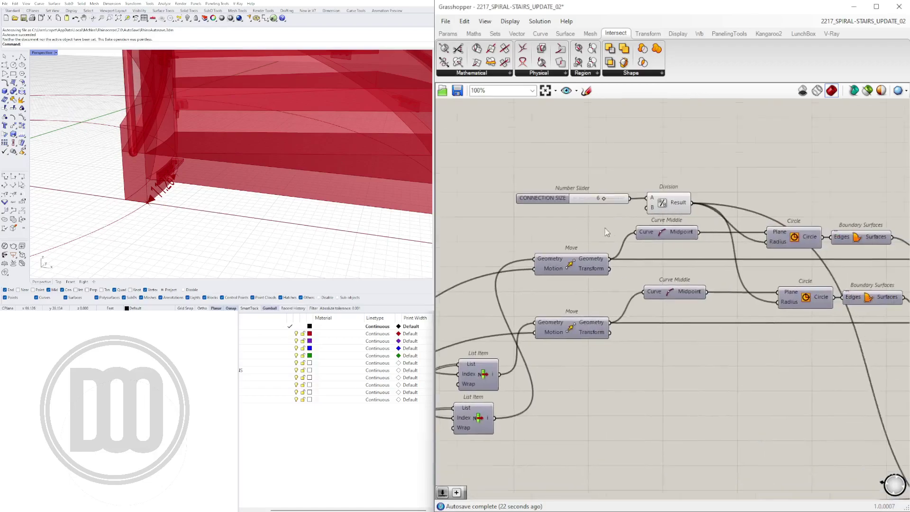
{"action": "right_click_drag", "start_coordinate": [793, 342], "coordinate": [681, 249]}
{"action": "scroll", "coordinate": [813, 142], "scroll_direction": "up", "scroll_amount": 5}
{"action": "scroll", "coordinate": [754, 195], "scroll_direction": "up", "scroll_amount": 6}
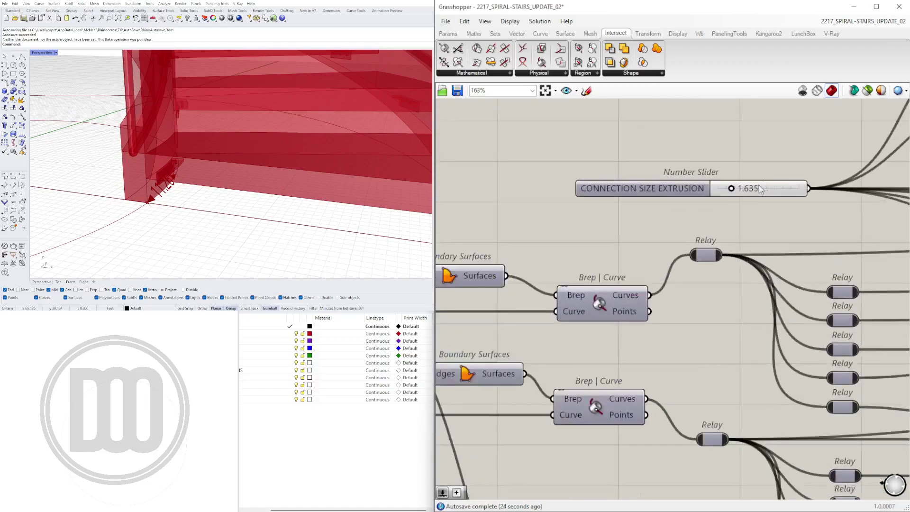
{"action": "mouse_move", "coordinate": [718, 193]}
{"action": "left_mouse_down"}
{"action": "mouse_move", "coordinate": [727, 195]}
{"action": "mouse_move", "coordinate": [712, 196]}
{"action": "left_mouse_up"}
Step: Raise the unlabelled number slider feeding the Division below BOLT SPACING to 1.8 and inspect the bracket from the side
{"action": "scroll", "coordinate": [743, 260], "scroll_direction": "down", "scroll_amount": 8}
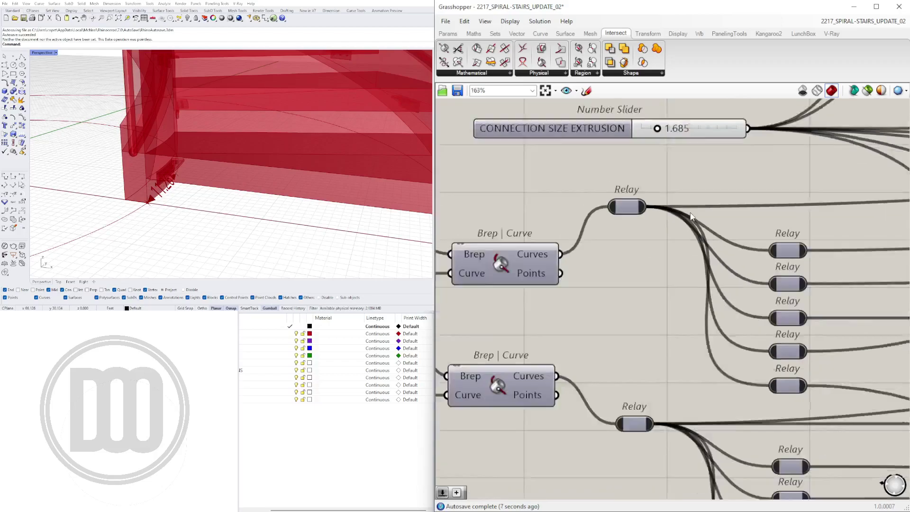
{"action": "scroll", "coordinate": [698, 359], "scroll_direction": "up", "scroll_amount": 4}
{"action": "scroll", "coordinate": [634, 339], "scroll_direction": "up", "scroll_amount": 3}
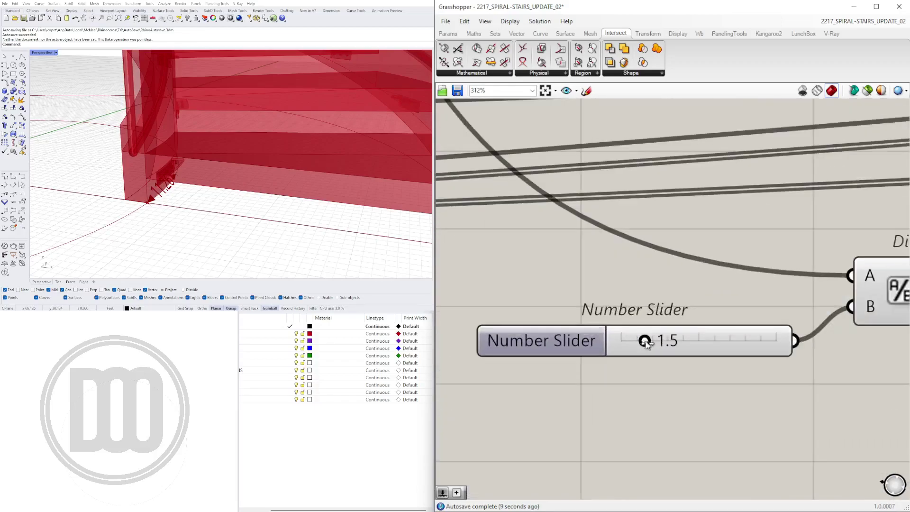
{"action": "left_click_drag", "start_coordinate": [644, 340], "coordinate": [649, 340]}
{"action": "right_click_drag", "start_coordinate": [178, 175], "coordinate": [223, 130]}
Step: Examine the CONNECTION DEPTH and BOLT SPACING sliders and the component network downstream of them
{"action": "scroll", "coordinate": [556, 213], "scroll_direction": "down", "scroll_amount": 7}
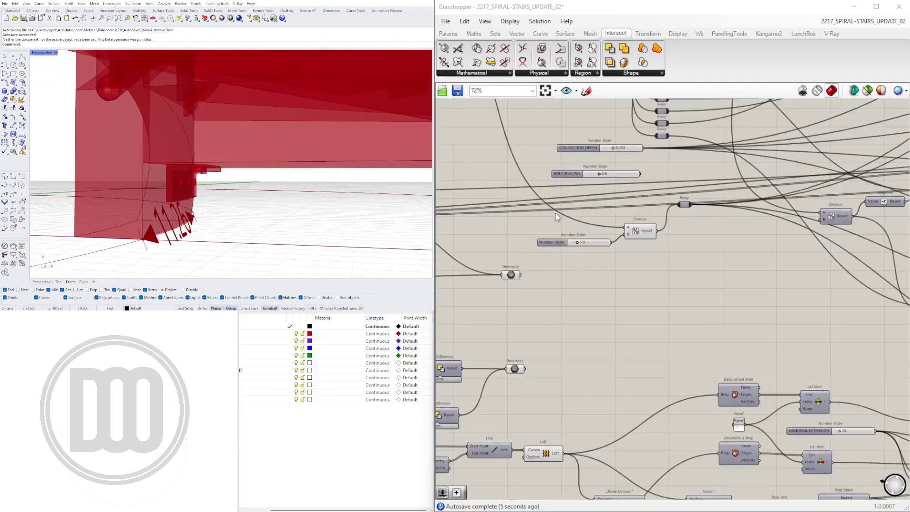
{"action": "right_click_drag", "start_coordinate": [597, 233], "coordinate": [691, 272]}
{"action": "scroll", "coordinate": [761, 275], "scroll_direction": "up", "scroll_amount": 4}
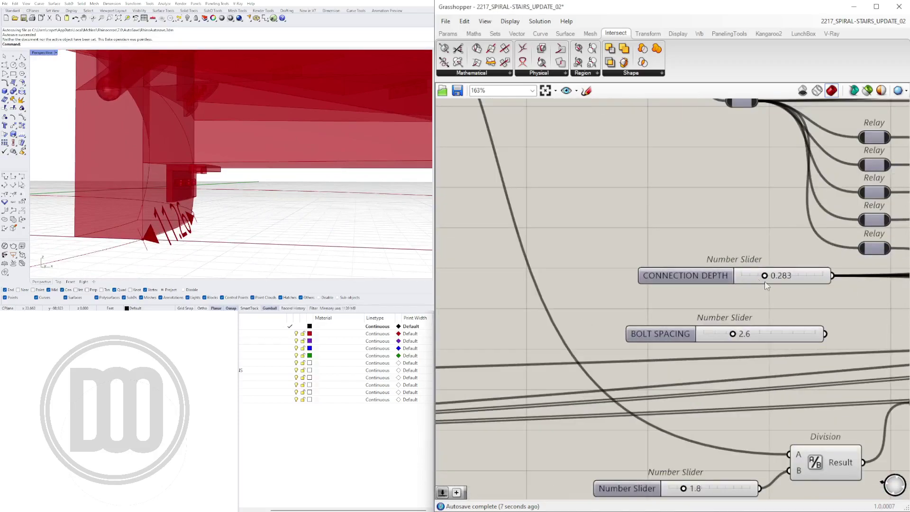
{"action": "scroll", "coordinate": [761, 275], "scroll_direction": "down", "scroll_amount": 4}
{"action": "right_click_drag", "start_coordinate": [761, 275], "coordinate": [702, 201]}
{"action": "scroll", "coordinate": [771, 374], "scroll_direction": "down", "scroll_amount": 3}
{"action": "right_click_drag", "start_coordinate": [771, 375], "coordinate": [715, 294]}
{"action": "scroll", "coordinate": [715, 294], "scroll_direction": "up", "scroll_amount": 6}
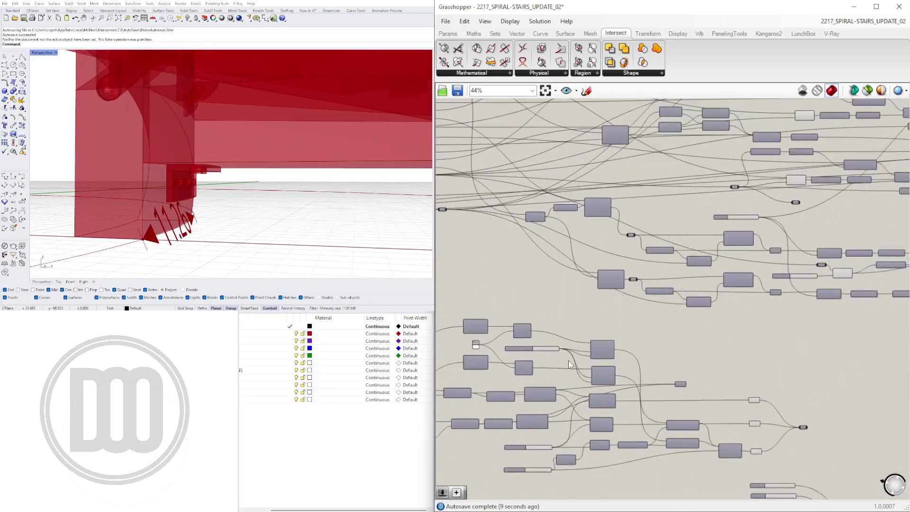
{"action": "right_click_drag", "start_coordinate": [611, 317], "coordinate": [599, 361]}
{"action": "scroll", "coordinate": [599, 361], "scroll_direction": "down", "scroll_amount": 3}
{"action": "right_click_drag", "start_coordinate": [822, 232], "coordinate": [750, 316]}
Step: Trace the offset distance wires back to the Division component fed by the unlabelled number slider and select it
{"action": "left_click", "coordinate": [750, 309]}
{"action": "right_click_drag", "start_coordinate": [654, 303], "coordinate": [743, 307]}
{"action": "right_click_drag", "start_coordinate": [535, 273], "coordinate": [713, 304]}
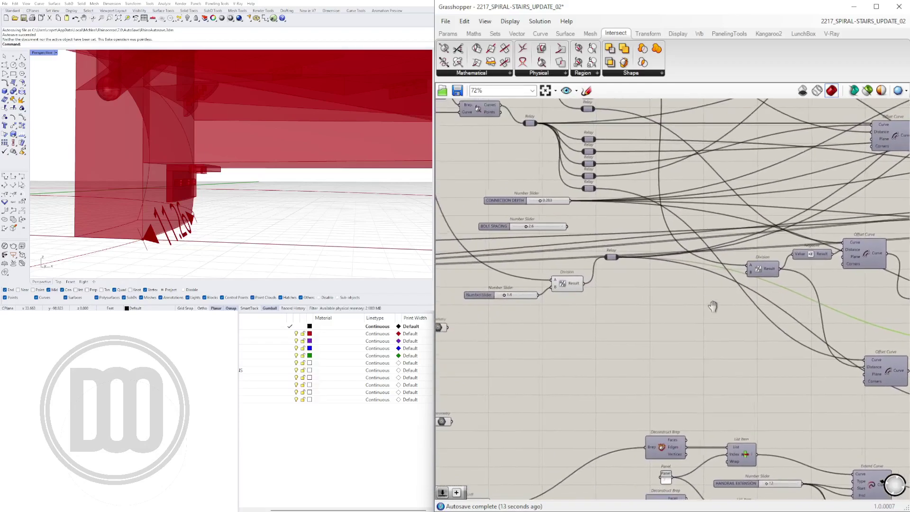
{"action": "right_click_drag", "start_coordinate": [611, 279], "coordinate": [691, 285]}
{"action": "left_click", "coordinate": [659, 291]}
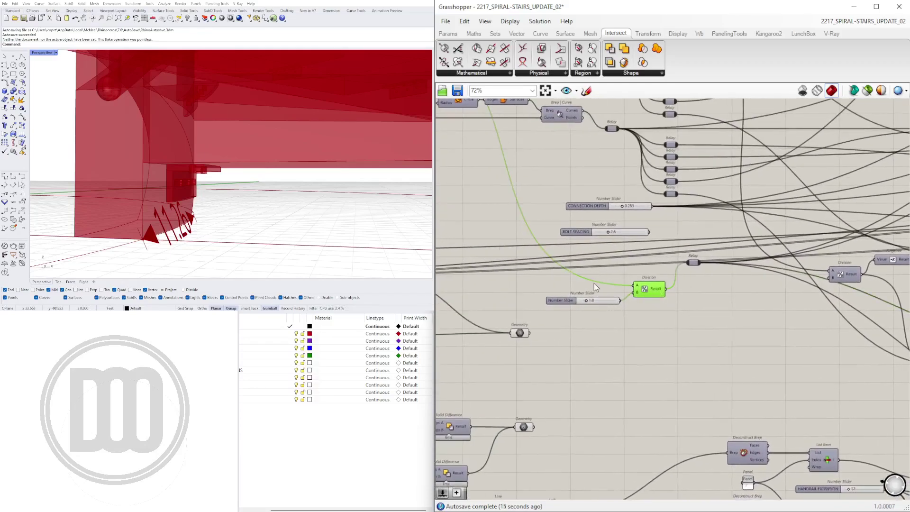
Step: Locate the BOLT HEIGHT slider and select the bolt slider above it that feeds the circle radii
{"action": "scroll", "coordinate": [664, 303], "scroll_direction": "down", "scroll_amount": 4}
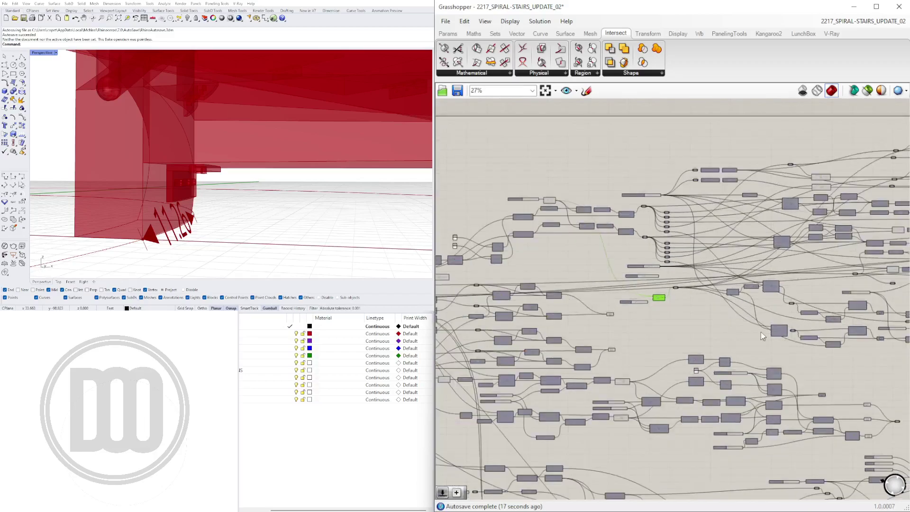
{"action": "scroll", "coordinate": [702, 317], "scroll_direction": "up", "scroll_amount": 3}
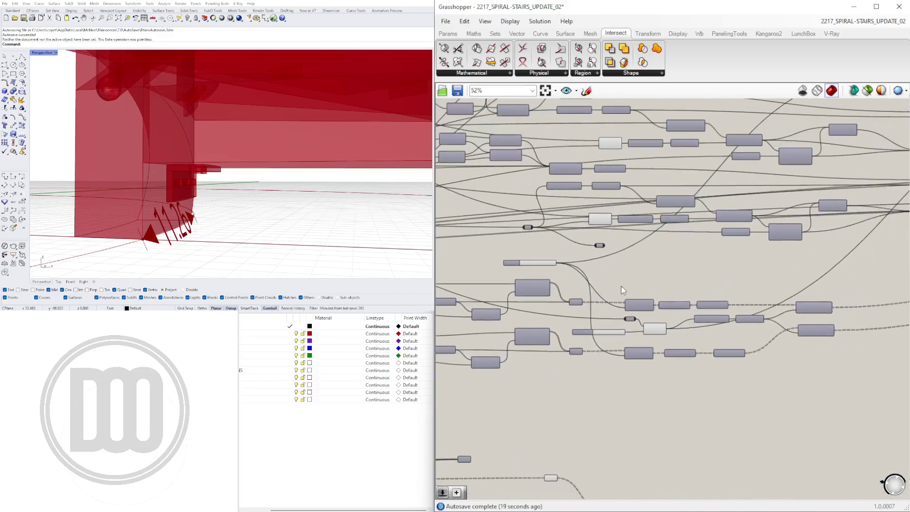
{"action": "scroll", "coordinate": [624, 290], "scroll_direction": "up", "scroll_amount": 4}
{"action": "scroll", "coordinate": [657, 374], "scroll_direction": "up", "scroll_amount": 4}
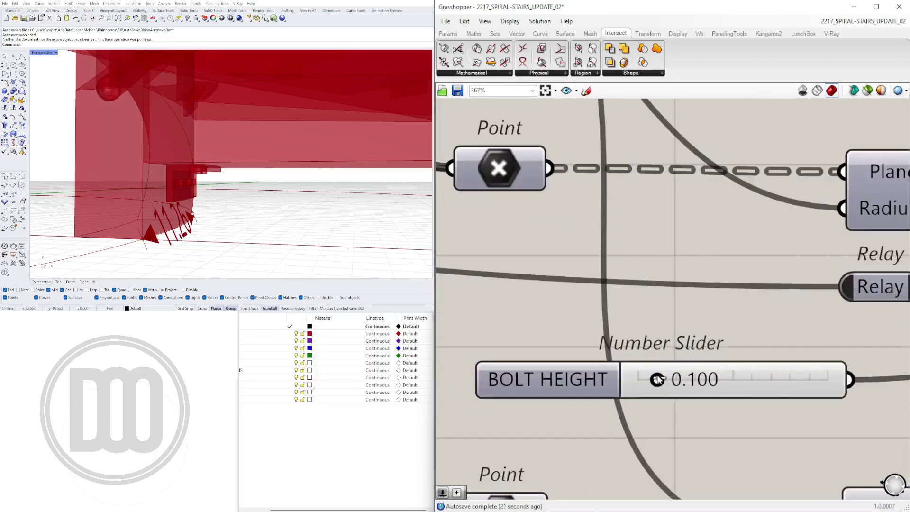
{"action": "scroll", "coordinate": [669, 390], "scroll_direction": "down", "scroll_amount": 4}
{"action": "right_click_drag", "start_coordinate": [528, 240], "coordinate": [624, 351]}
{"action": "left_click", "coordinate": [557, 317]}
Step: Browse the upper connection network to the Circle components after the Curve Middle components and select the lower Circle
{"action": "right_click_drag", "start_coordinate": [698, 285], "coordinate": [706, 390]}
{"action": "scroll", "coordinate": [706, 389], "scroll_direction": "down", "scroll_amount": 4}
{"action": "right_click_drag", "start_coordinate": [798, 278], "coordinate": [908, 391]}
{"action": "right_click", "coordinate": [428, 499]}
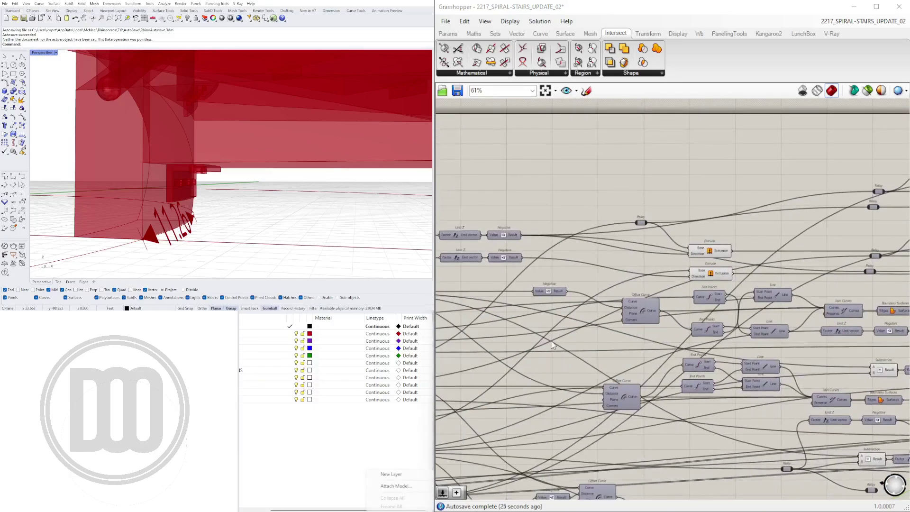
{"action": "right_click_drag", "start_coordinate": [526, 483], "coordinate": [430, 461]}
{"action": "left_click", "coordinate": [375, 434]}
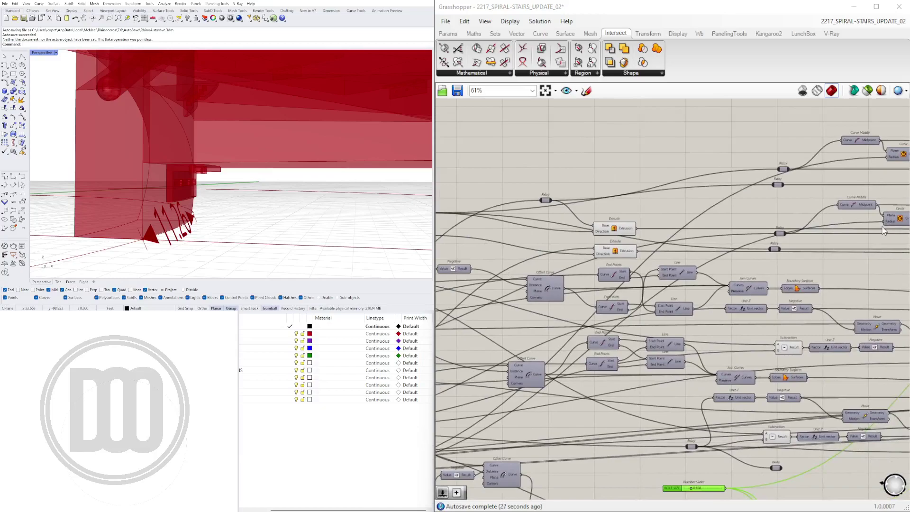
{"action": "scroll", "coordinate": [883, 230], "scroll_direction": "down", "scroll_amount": 2}
{"action": "right_click_drag", "start_coordinate": [882, 209], "coordinate": [819, 220]}
{"action": "scroll", "coordinate": [819, 220], "scroll_direction": "up", "scroll_amount": 4}
{"action": "left_click", "coordinate": [828, 248]}
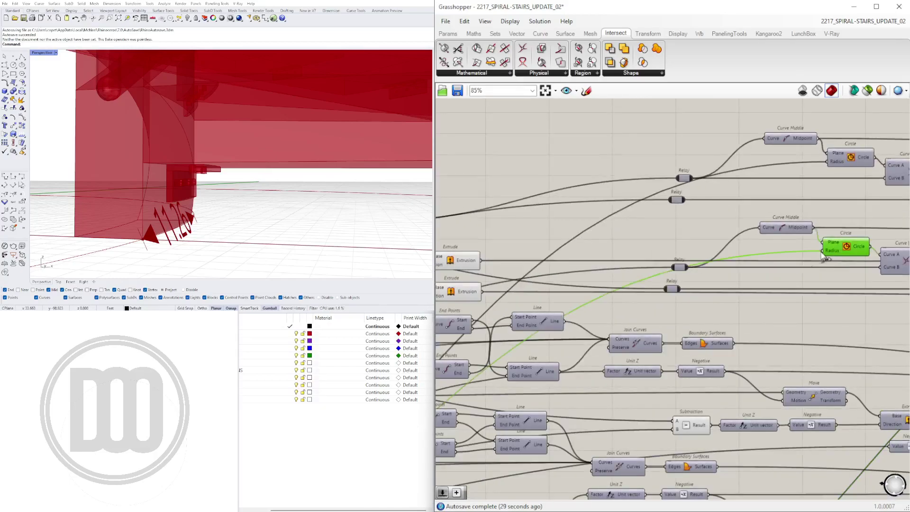
Step: Trace the Circle's radius wire back toward the CONNECTION DEPTH and BOLT SPACING slider area
{"action": "right_click_drag", "start_coordinate": [615, 279], "coordinate": [815, 240]}
{"action": "scroll", "coordinate": [812, 240], "scroll_direction": "down", "scroll_amount": 2}
{"action": "right_click_drag", "start_coordinate": [663, 380], "coordinate": [745, 316]}
{"action": "right_click_drag", "start_coordinate": [437, 447], "coordinate": [728, 364]}
{"action": "scroll", "coordinate": [707, 360], "scroll_direction": "up", "scroll_amount": 5}
{"action": "scroll", "coordinate": [718, 353], "scroll_direction": "down", "scroll_amount": 3}
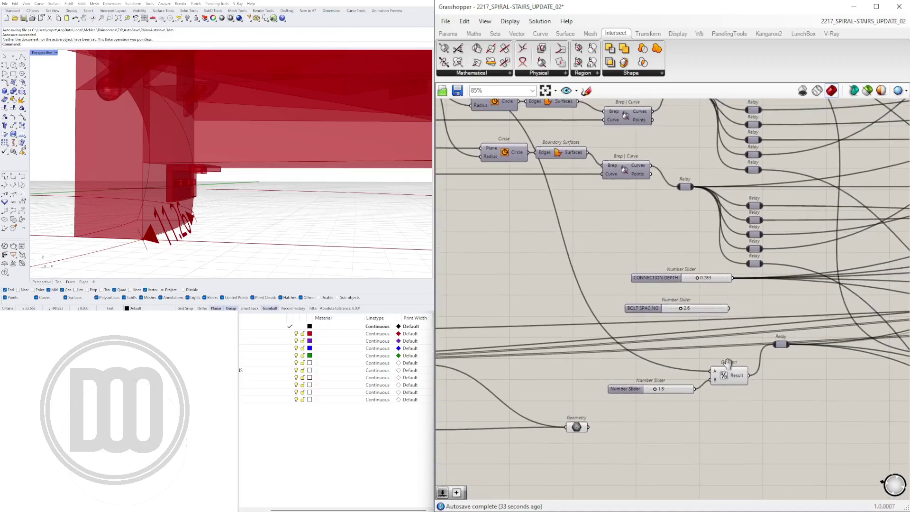
Step: Look through the connection components up to the CONNECTION SIZE EXTRUSION slider and select that slider
{"action": "right_click_drag", "start_coordinate": [631, 255], "coordinate": [583, 285]}
{"action": "scroll", "coordinate": [739, 249], "scroll_direction": "down", "scroll_amount": 2}
{"action": "right_click_drag", "start_coordinate": [713, 445], "coordinate": [766, 279]}
{"action": "scroll", "coordinate": [760, 355], "scroll_direction": "down", "scroll_amount": 1}
{"action": "right_click_drag", "start_coordinate": [738, 239], "coordinate": [760, 439]}
{"action": "scroll", "coordinate": [749, 214], "scroll_direction": "up", "scroll_amount": 2}
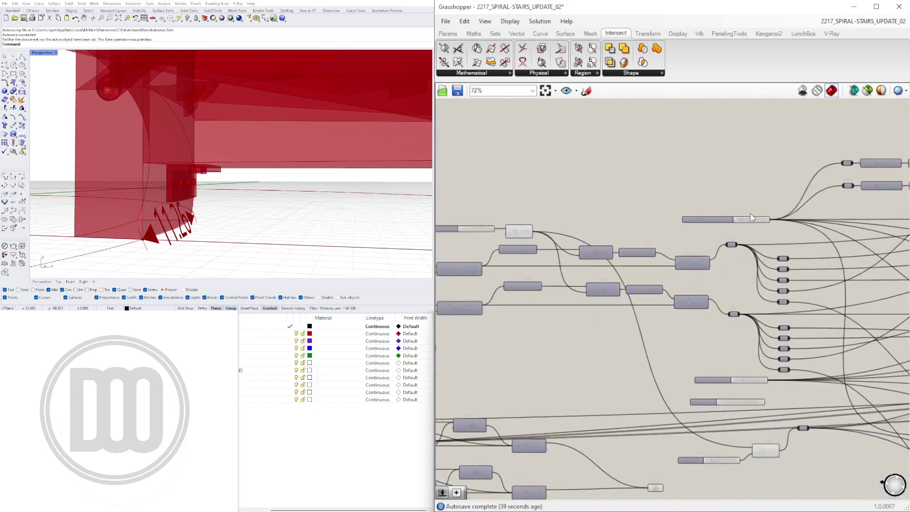
{"action": "scroll", "coordinate": [793, 197], "scroll_direction": "up", "scroll_amount": 2}
{"action": "scroll", "coordinate": [751, 222], "scroll_direction": "up", "scroll_amount": 2}
{"action": "scroll", "coordinate": [720, 231], "scroll_direction": "down", "scroll_amount": 3}
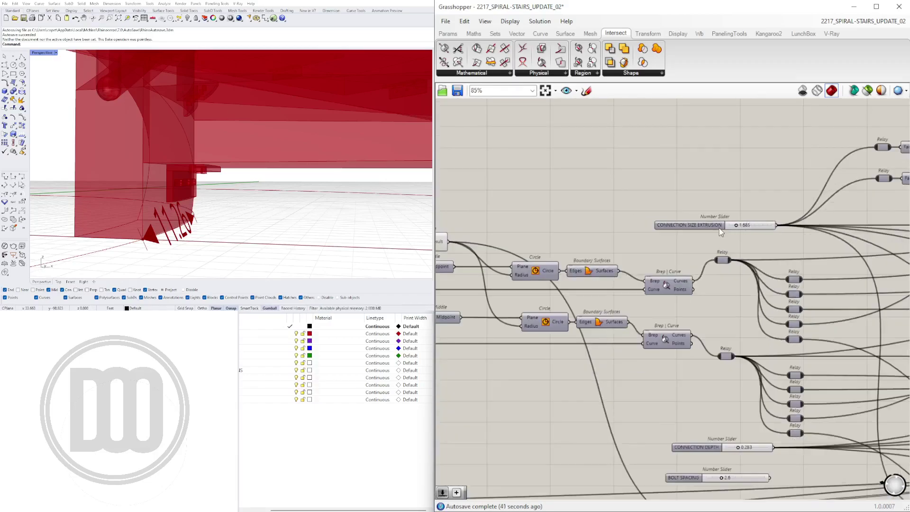
{"action": "left_click", "coordinate": [693, 225]}
Step: Set the CONNECTION SIZE slider to 7 and orbit to view the bracket from the front
{"action": "scroll", "coordinate": [693, 225], "scroll_direction": "down", "scroll_amount": 3}
{"action": "right_click_drag", "start_coordinate": [706, 229], "coordinate": [802, 237]}
{"action": "scroll", "coordinate": [616, 230], "scroll_direction": "up", "scroll_amount": 5}
{"action": "right_click_drag", "start_coordinate": [547, 257], "coordinate": [609, 248]}
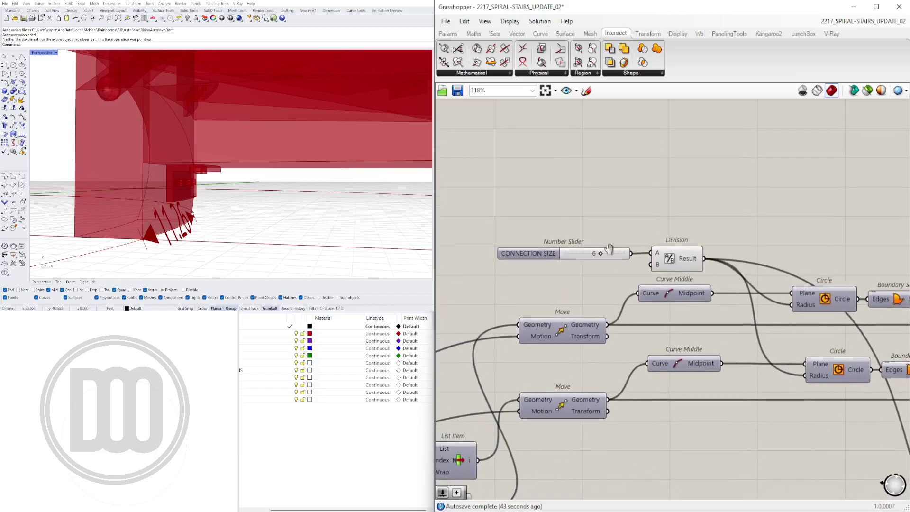
{"action": "scroll", "coordinate": [609, 249], "scroll_direction": "up", "scroll_amount": 4}
{"action": "mouse_move", "coordinate": [627, 245]}
{"action": "left_mouse_down"}
{"action": "mouse_move", "coordinate": [596, 247]}
{"action": "mouse_move", "coordinate": [636, 246]}
{"action": "left_mouse_up"}
{"action": "right_click_drag", "start_coordinate": [306, 183], "coordinate": [422, 193]}
Step: Switch the preview of the upper Circle component after the Division on and off again
{"action": "scroll", "coordinate": [790, 221], "scroll_direction": "down", "scroll_amount": 6}
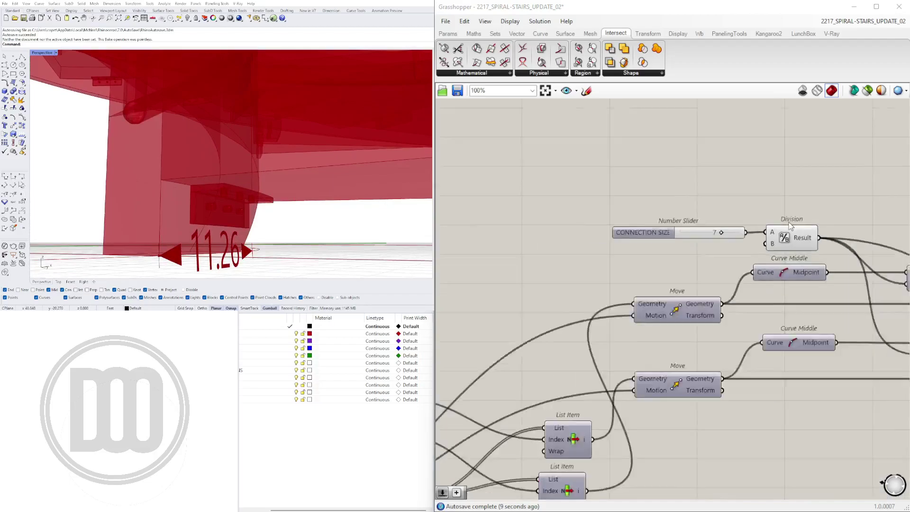
{"action": "middle_click", "coordinate": [776, 276]}
{"action": "right_click_drag", "start_coordinate": [787, 217], "coordinate": [778, 212]}
{"action": "scroll", "coordinate": [882, 237], "scroll_direction": "up", "scroll_amount": 3}
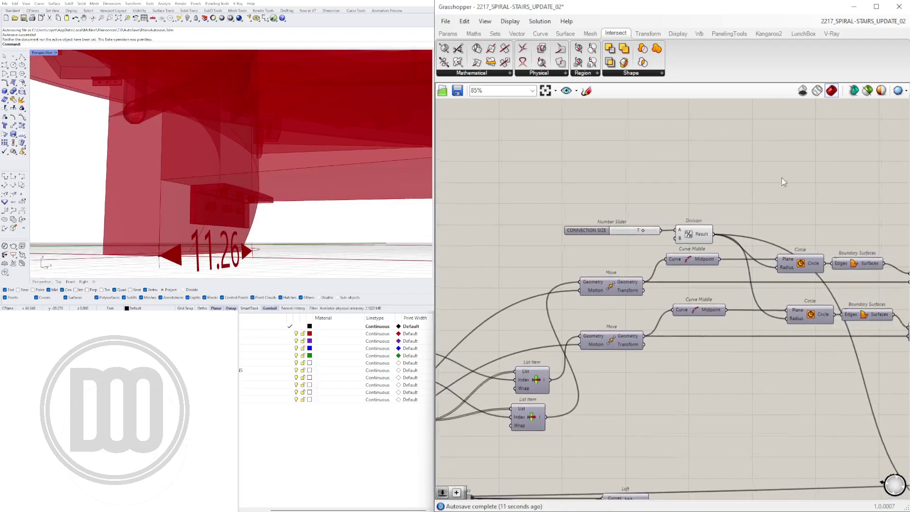
{"action": "left_click", "coordinate": [801, 276]}
{"action": "right_click", "coordinate": [800, 272]}
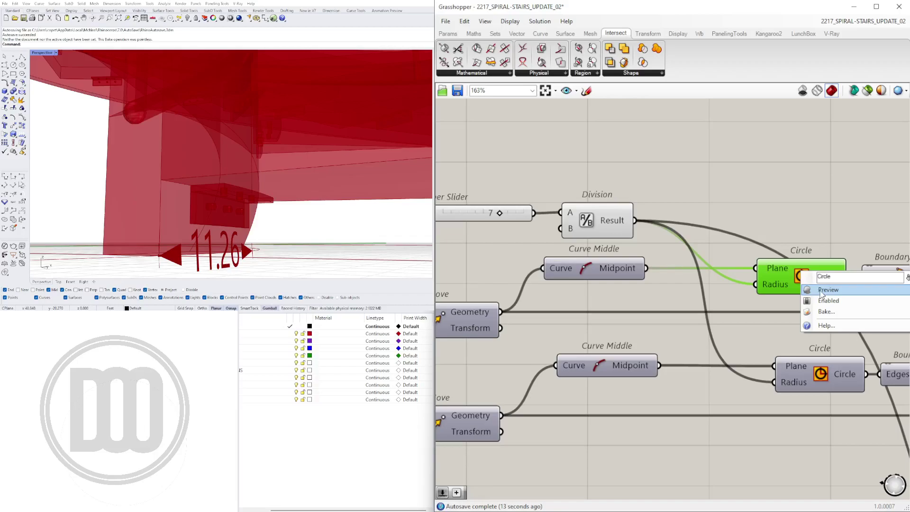
{"action": "left_click", "coordinate": [820, 291]}
{"action": "right_click", "coordinate": [809, 276]}
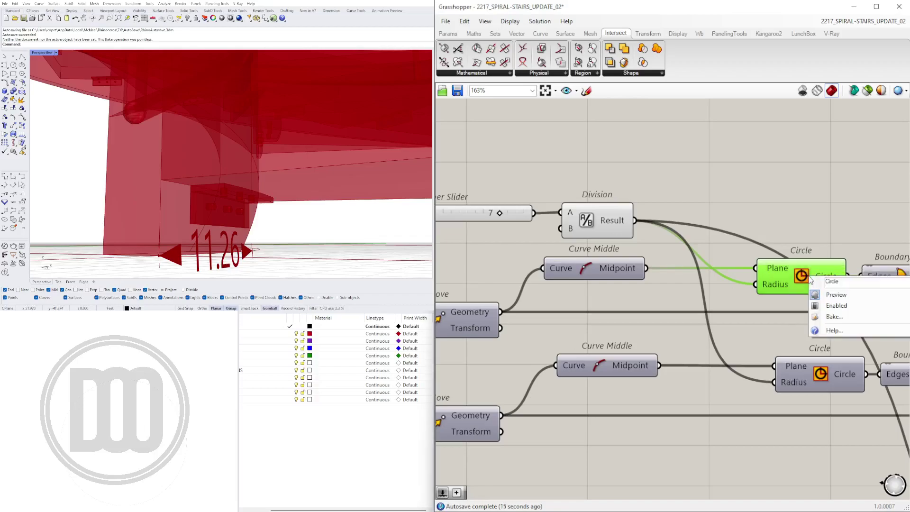
{"action": "left_click", "coordinate": [816, 292]}
Step: Enable the preview of the lower Circle component and inspect the circle around the bracket from above
{"action": "left_click", "coordinate": [821, 381]}
{"action": "right_click", "coordinate": [821, 379]}
{"action": "left_click", "coordinate": [837, 398]}
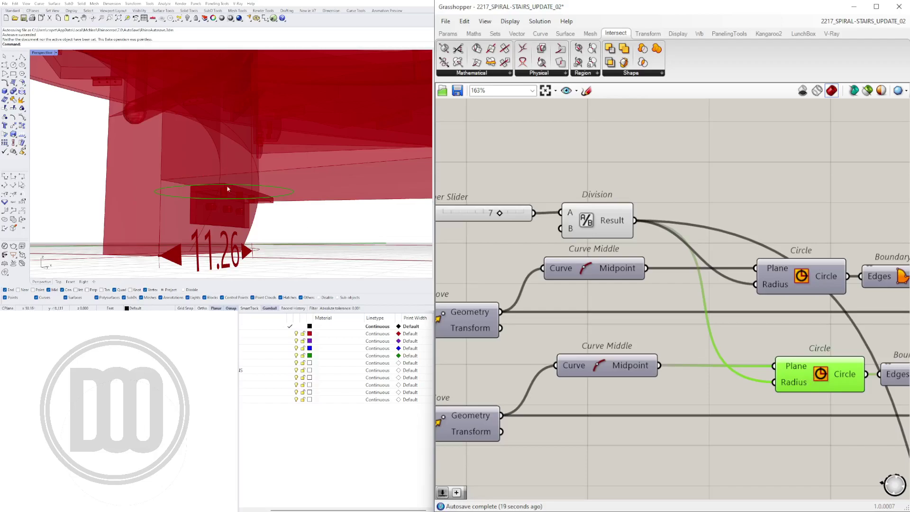
{"action": "right_click_drag", "start_coordinate": [227, 189], "coordinate": [175, 143]}
{"action": "scroll", "coordinate": [236, 211], "scroll_direction": "up", "scroll_amount": 4}
{"action": "right_click_drag", "start_coordinate": [235, 211], "coordinate": [223, 113]}
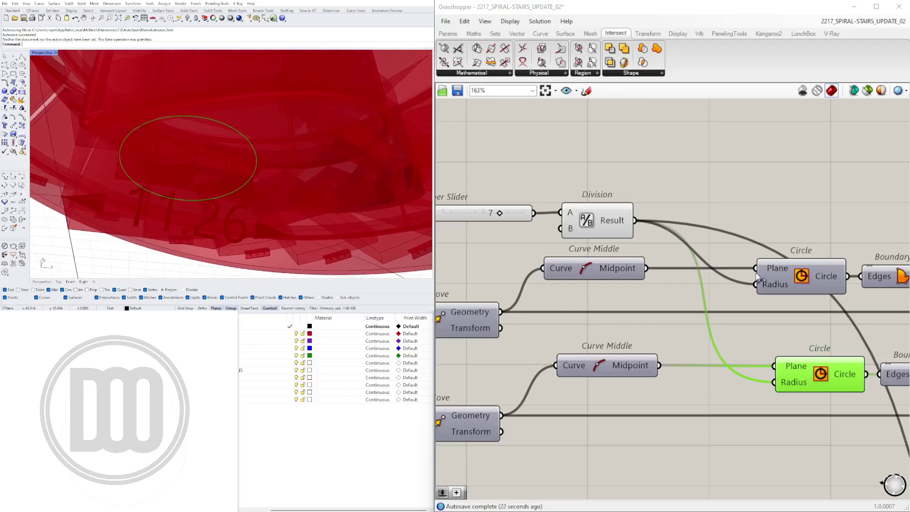
Step: Review the CONNECTION SIZE division feeding the circles, and disable the lower Circle component's preview
{"action": "right_click_drag", "start_coordinate": [667, 241], "coordinate": [774, 252]}
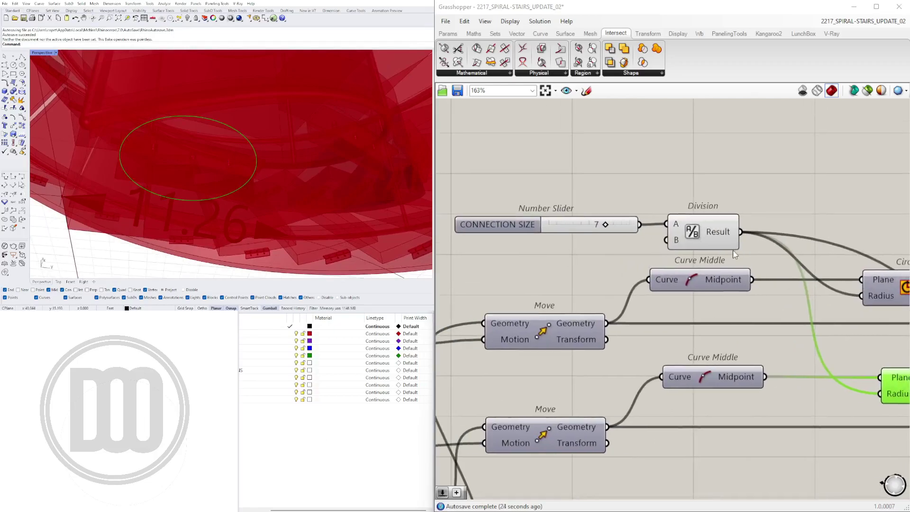
{"action": "scroll", "coordinate": [610, 380], "scroll_direction": "down", "scroll_amount": 2}
{"action": "left_click_drag", "start_coordinate": [843, 429], "coordinate": [819, 365]}
{"action": "middle_click", "coordinate": [821, 363]}
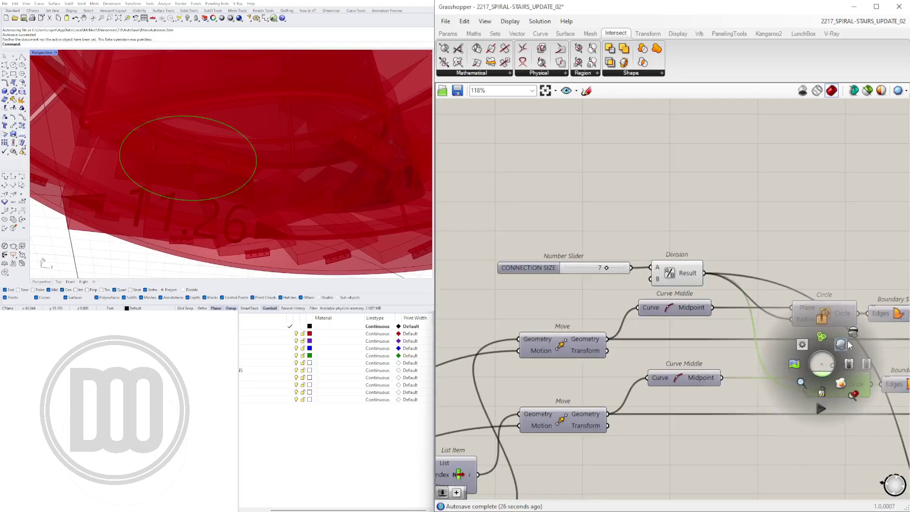
{"action": "left_click", "coordinate": [846, 341]}
Step: View the whole spiral staircase model and the complete definition on the canvas
{"action": "scroll", "coordinate": [190, 187], "scroll_direction": "down", "scroll_amount": 10}
{"action": "scroll", "coordinate": [200, 183], "scroll_direction": "down", "scroll_amount": 6}
{"action": "right_click_drag", "start_coordinate": [199, 182], "coordinate": [237, 142]}
{"action": "scroll", "coordinate": [190, 182], "scroll_direction": "up", "scroll_amount": 7}
{"action": "right_click_drag", "start_coordinate": [238, 142], "coordinate": [282, 137], "text": "shift"}
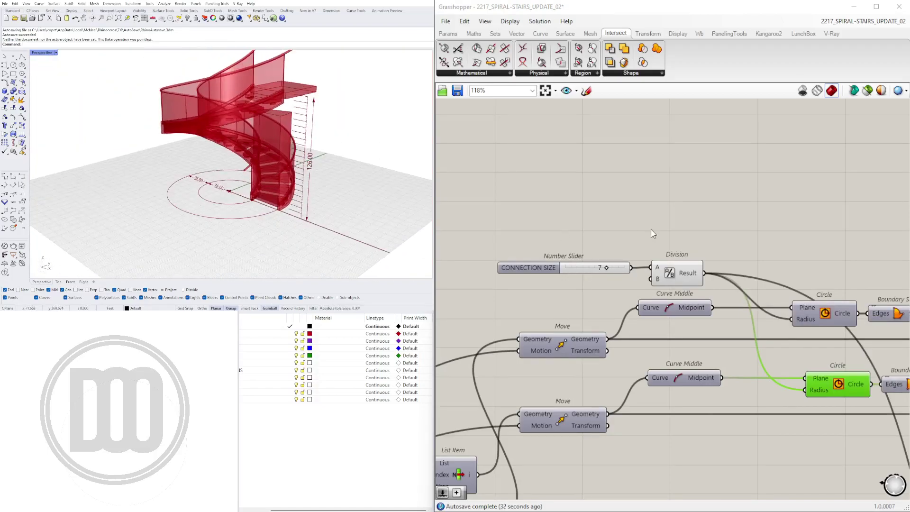
{"action": "scroll", "coordinate": [651, 229], "scroll_direction": "down", "scroll_amount": 10}
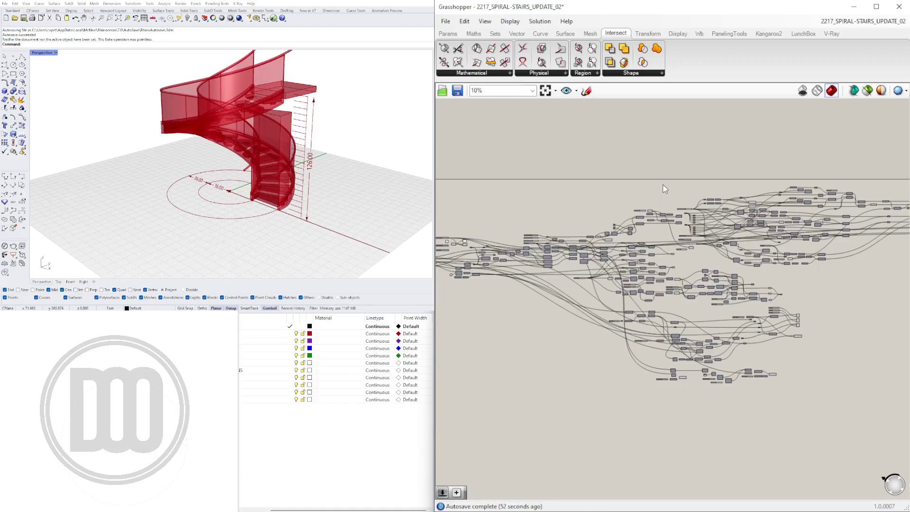
{"action": "scroll", "coordinate": [658, 171], "scroll_direction": "down", "scroll_amount": 2}
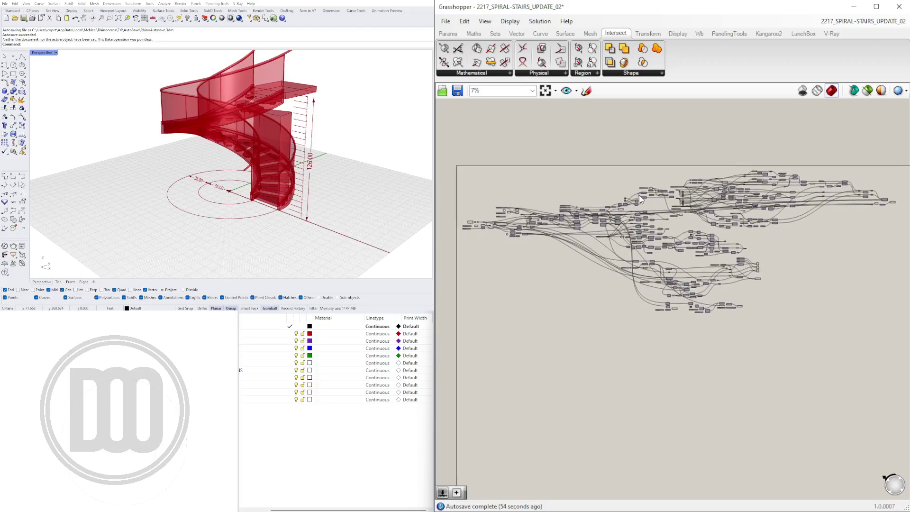